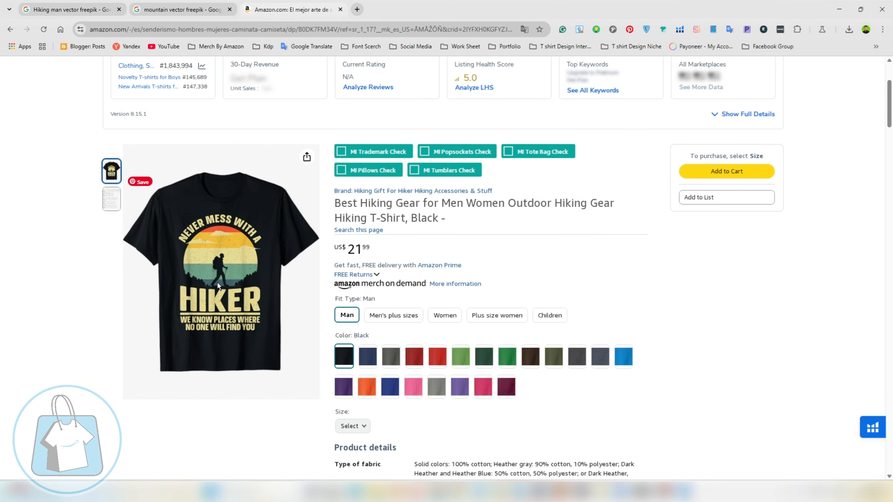
Step: Open the "Never Mess With a Hiker" T-shirt product image in its own browser tab
scroll(286, 310, "up", 4)
scroll(286, 310, "down", 3)
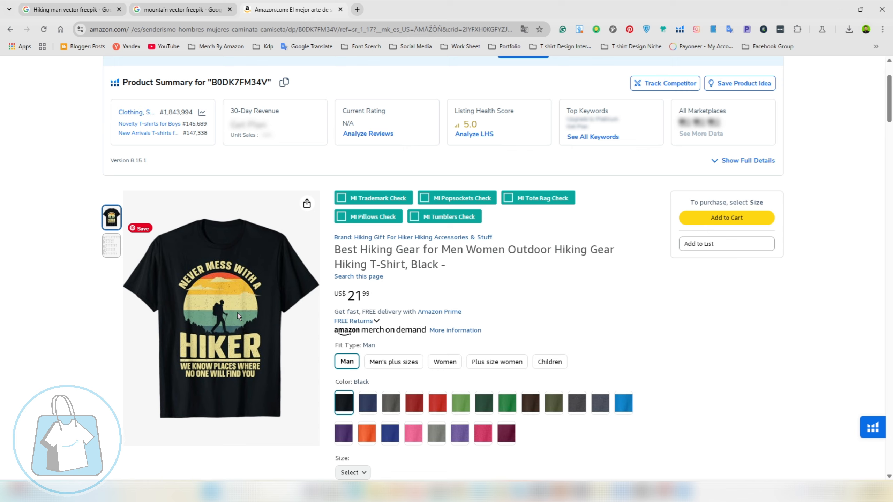
right_click(236, 297)
left_click(262, 297)
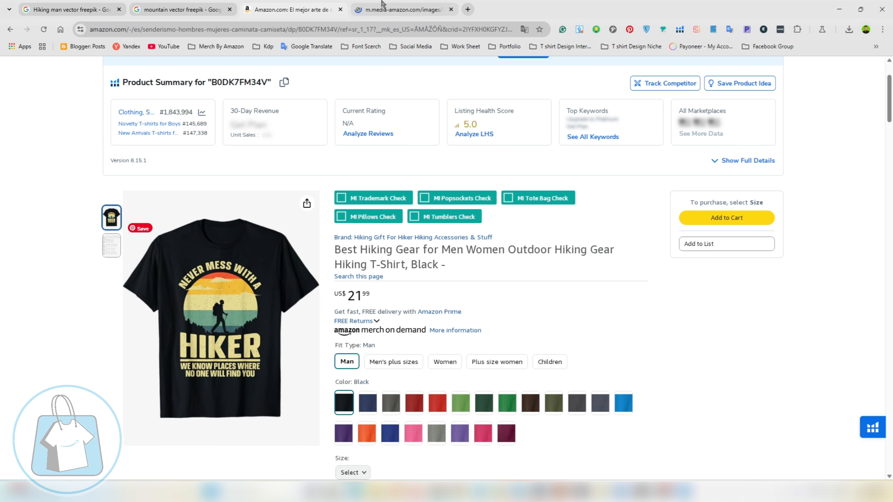
left_click(402, 4)
Step: Remove the "0_AC_SX466_" size code from the end of the image address and load the full-size picture
left_click(449, 30)
left_click(435, 28)
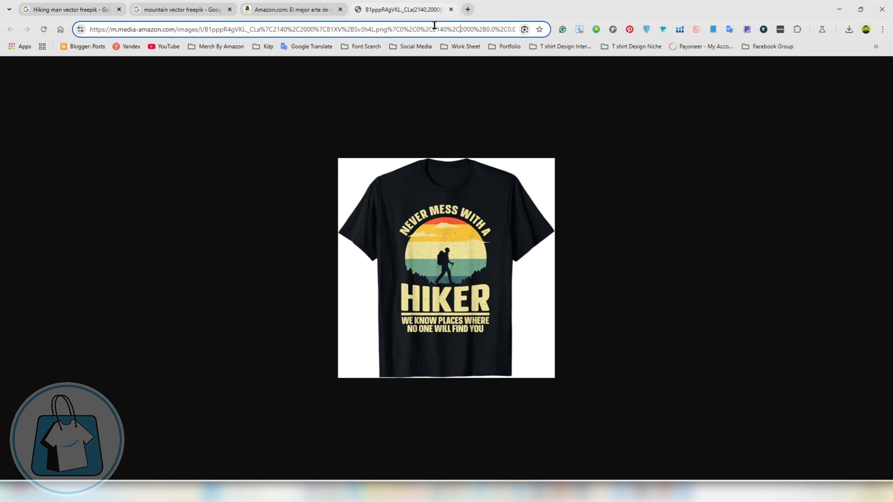
left_click_drag(415, 29, 602, 20)
left_click(488, 27)
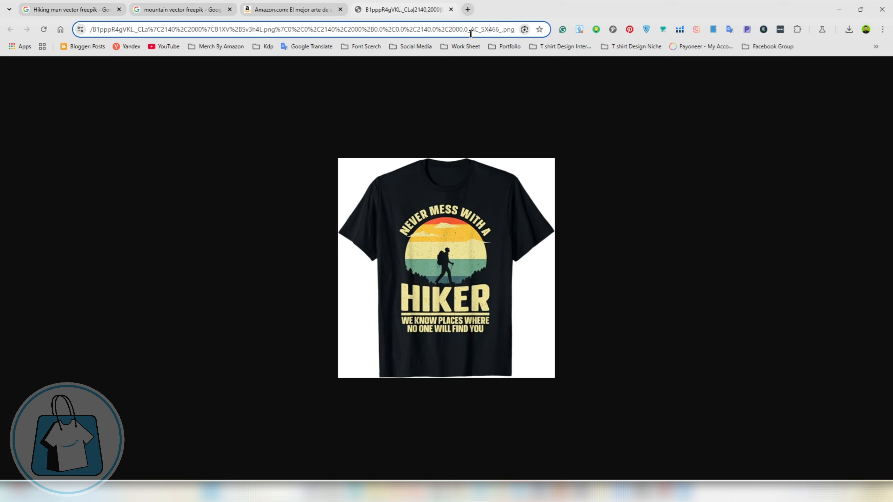
left_click_drag(464, 32, 502, 40)
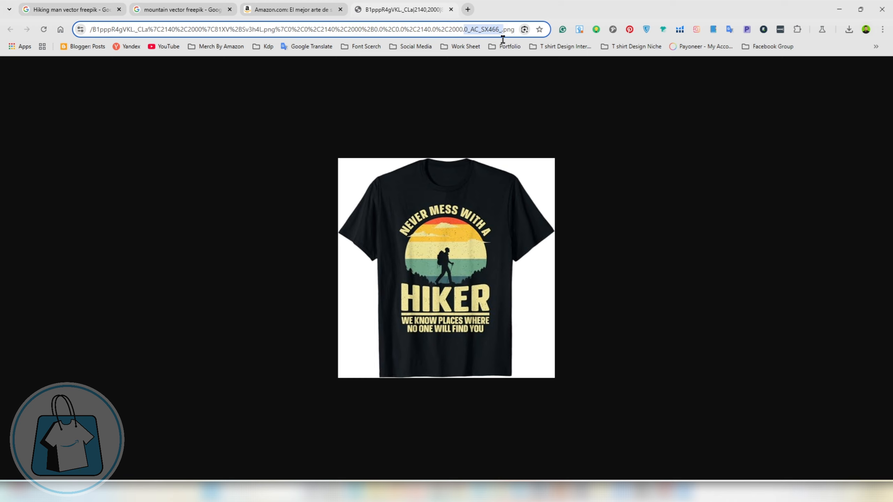
key("BackSpace")
key("Return")
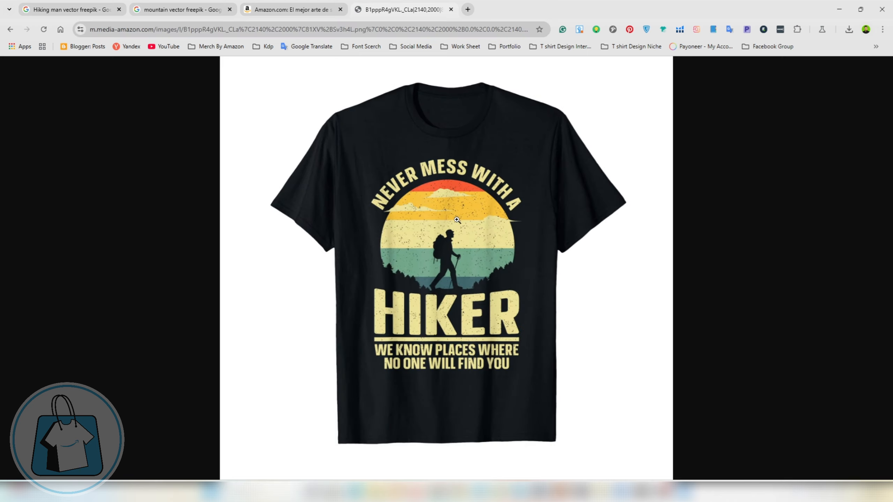
Step: Inspect the enlarged shirt artwork, and copy a Lightshot capture of just the printed design to the clipboard
left_click(457, 220)
scroll(400, 199, "down", 3)
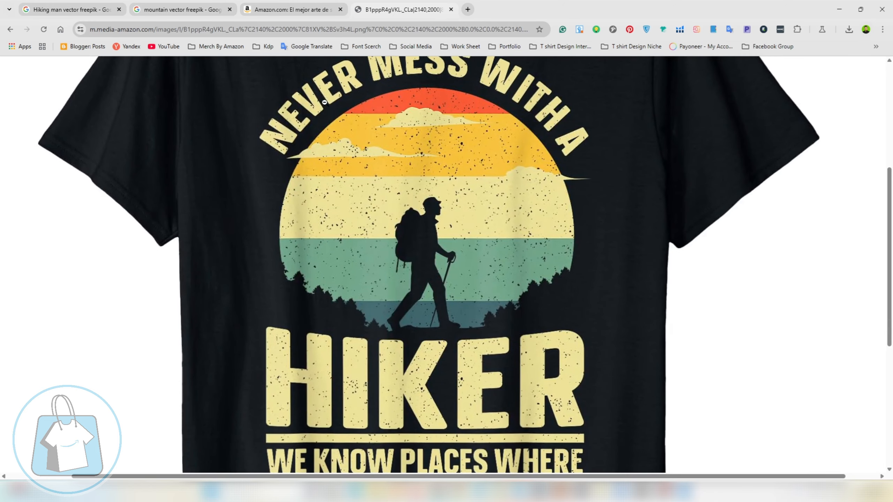
left_click(471, 225)
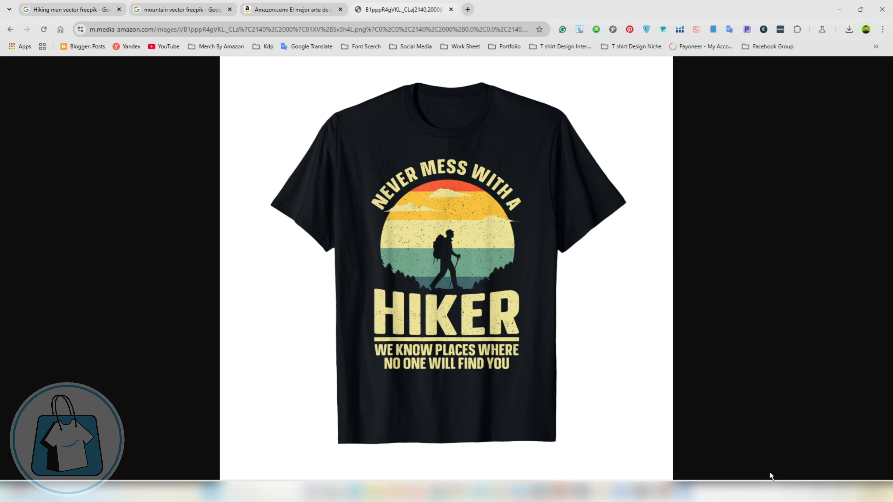
left_click(785, 492)
left_click(803, 446)
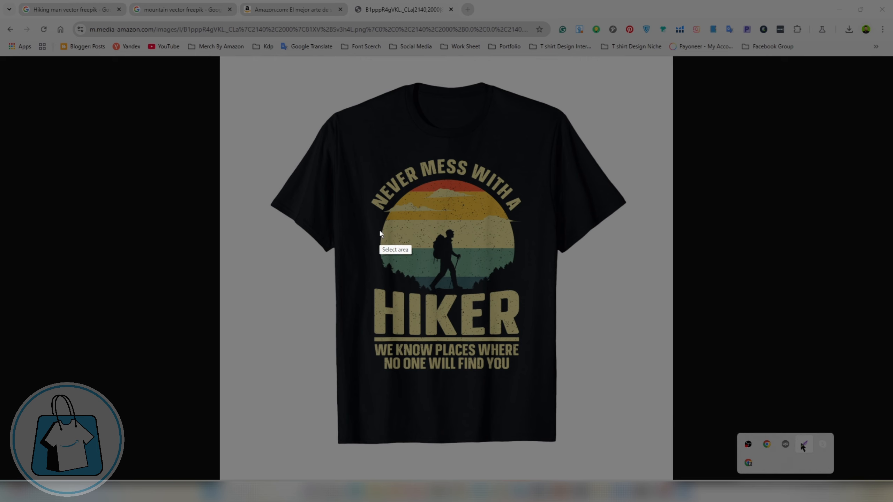
left_click_drag(359, 152, 532, 391)
key("ctrl+c")
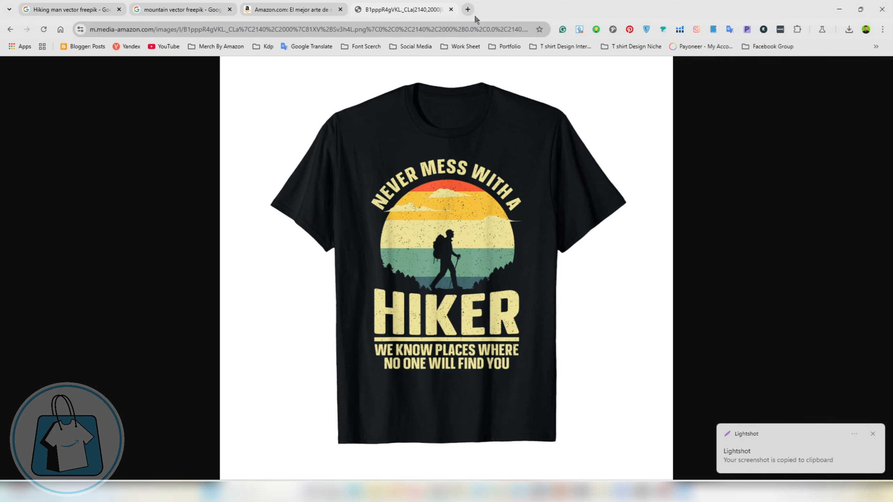
Step: Open google.com in a new tab and run an image search with the copied design capture
left_click(468, 9)
left_click(464, 27)
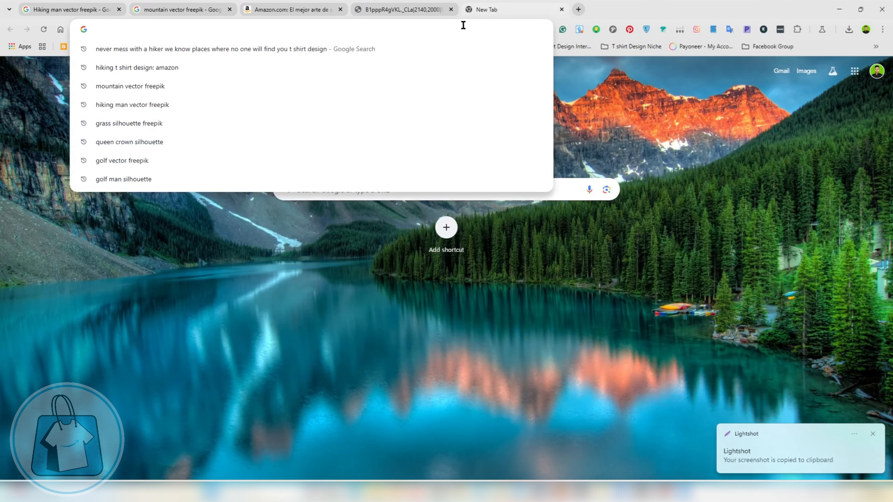
type("google.com")
key("Return")
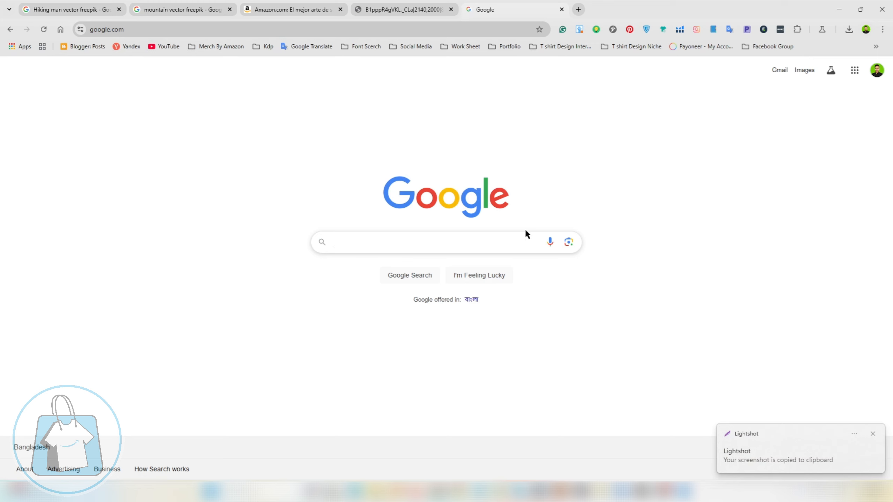
left_click(568, 242)
key("ctrl+v")
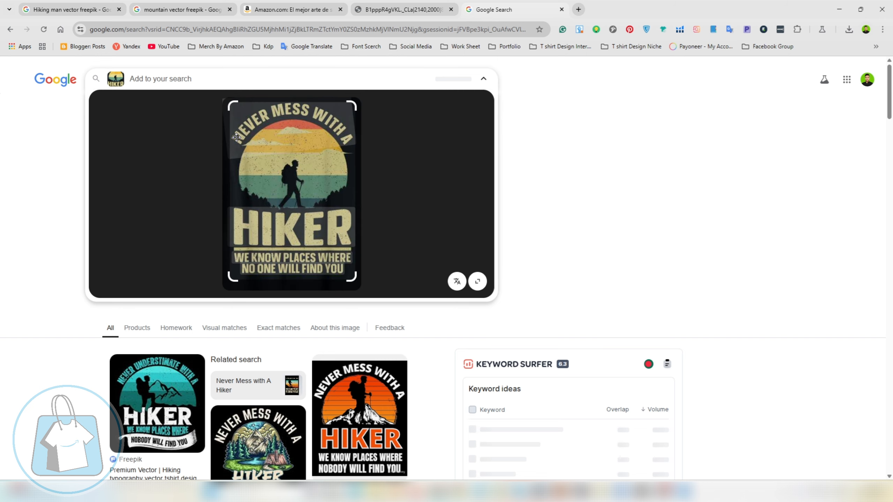
Step: Copy the recognized texts "NEVER MESS WITH A" and "HIKER" from the searched image into an empty Notepad note
left_click_drag(246, 133, 351, 143)
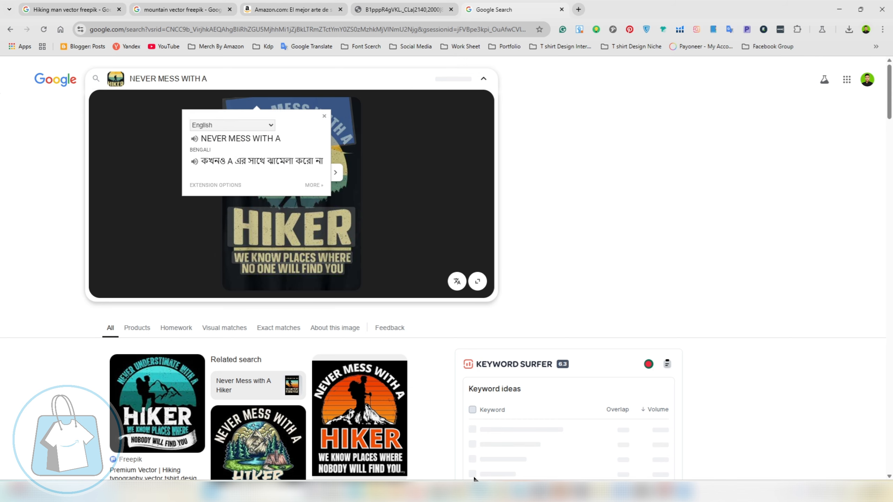
left_click(479, 492)
key("BackSpace")
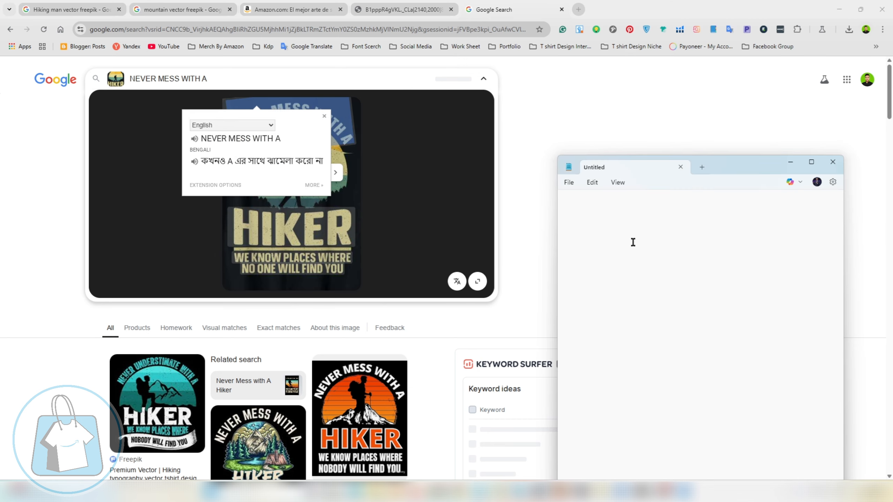
key("ctrl+v")
left_click(264, 232)
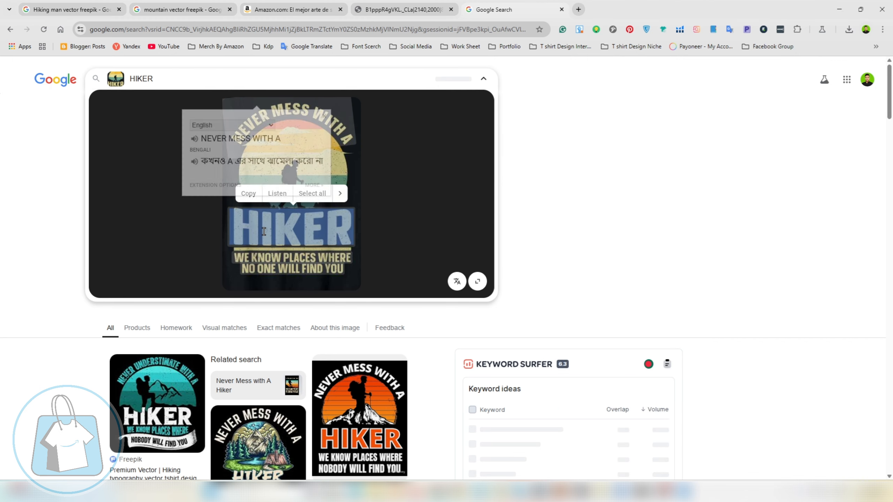
left_click(683, 492)
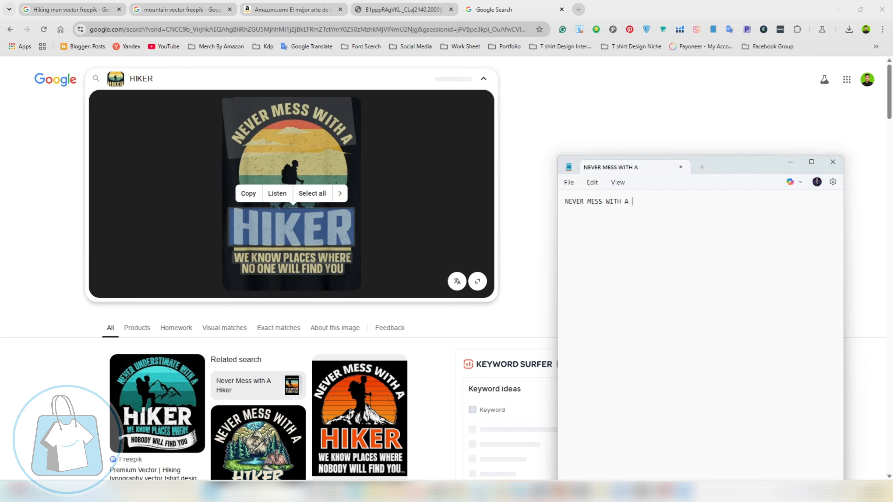
key("ctrl+v")
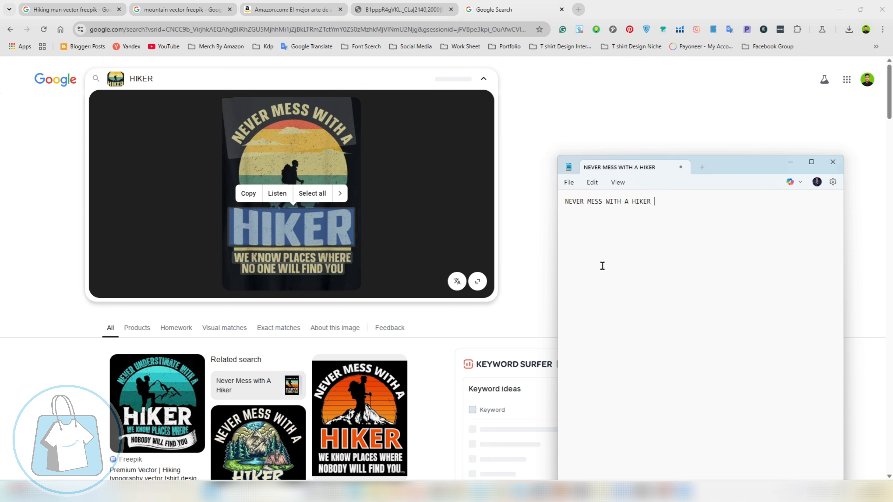
Step: Append "WE KNOW PLACES WHERE" and "NO ONE WILL FIND YOU" from the searched image to the note, then minimize it
left_click_drag(239, 256, 351, 258)
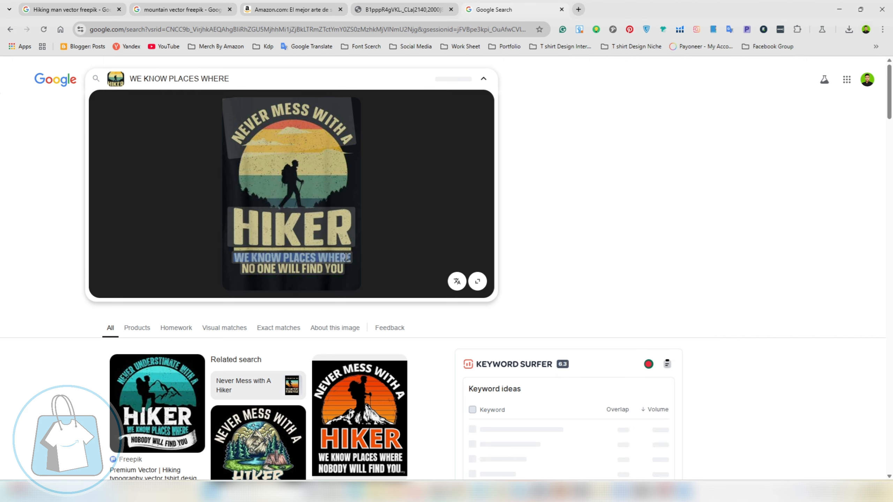
key("alt+Tab")
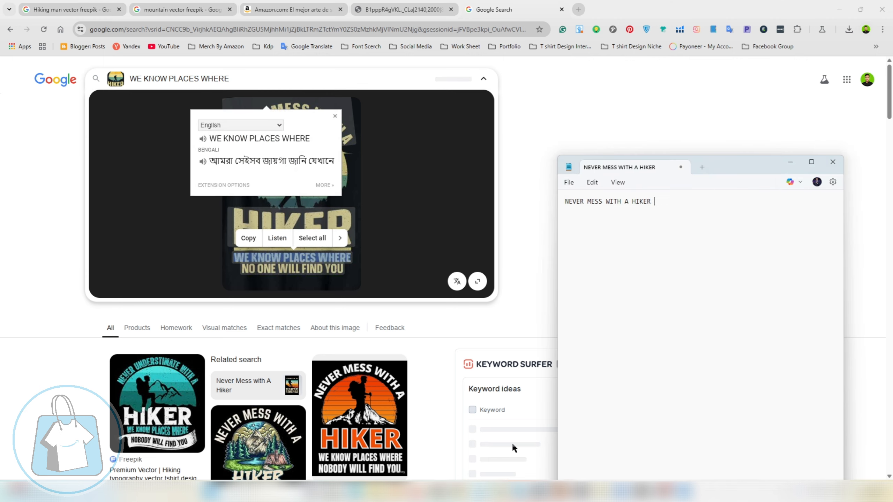
key("ctrl+v")
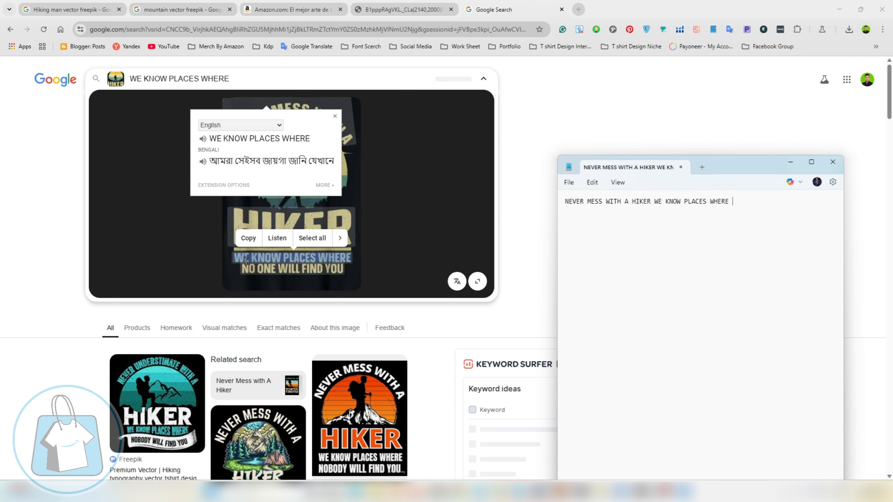
left_click_drag(241, 269, 336, 268)
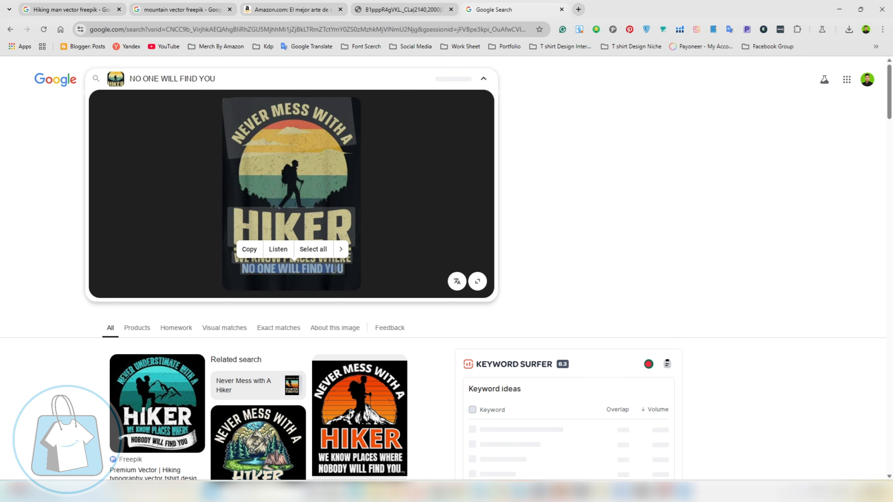
key("alt+Tab")
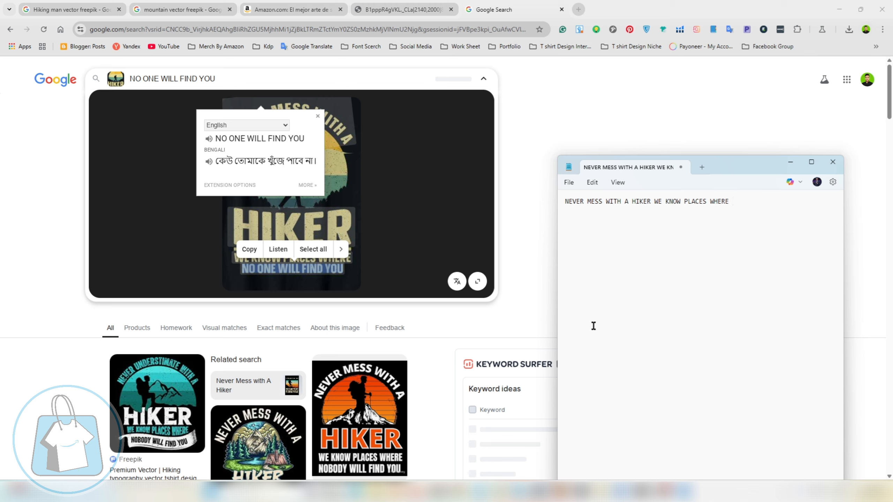
key("ctrl+v")
left_click(791, 162)
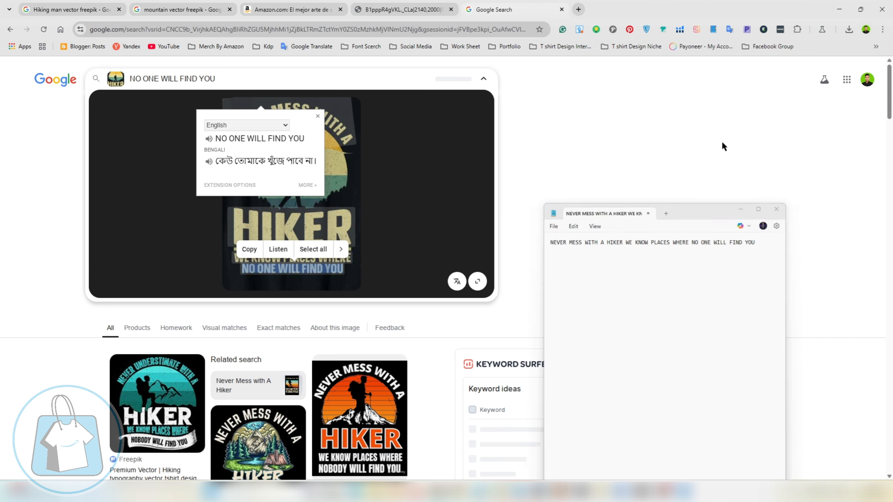
Step: Return to the full-size shirt image and copy a wider Lightshot capture around its design, about 420 by 548 px
left_click(404, 10)
left_click(786, 492)
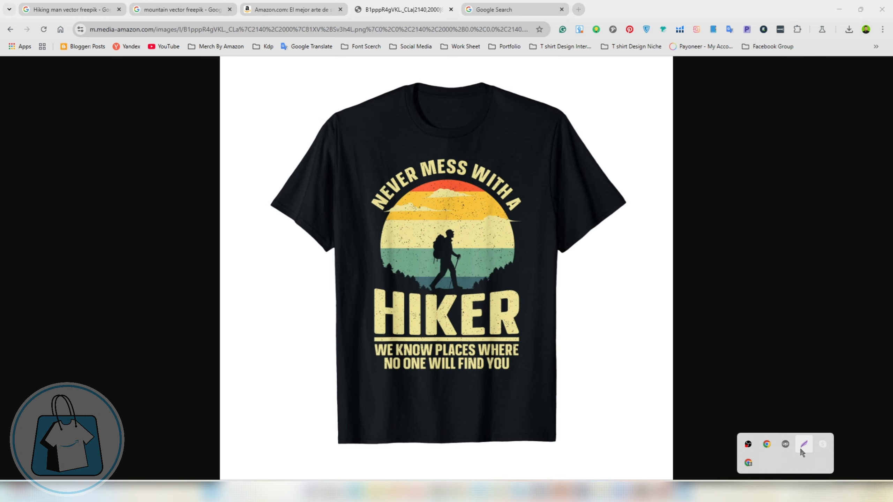
left_click(803, 446)
left_click_drag(348, 145, 548, 405)
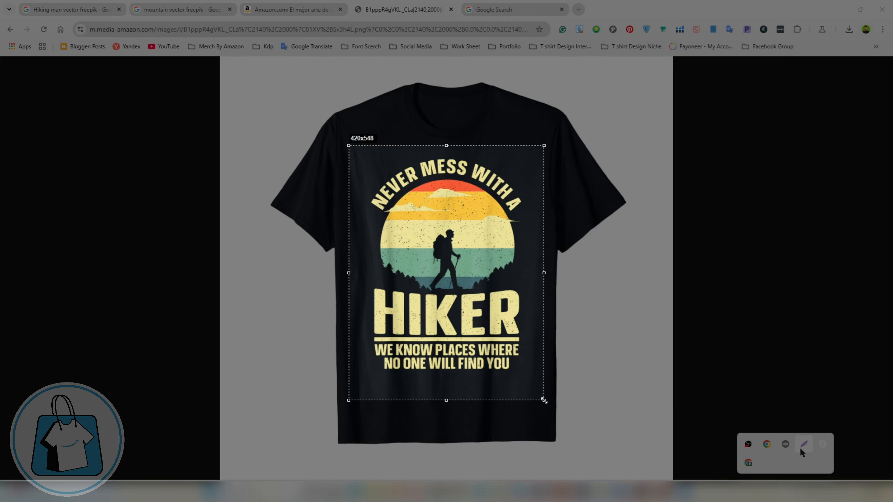
key("ctrl+c")
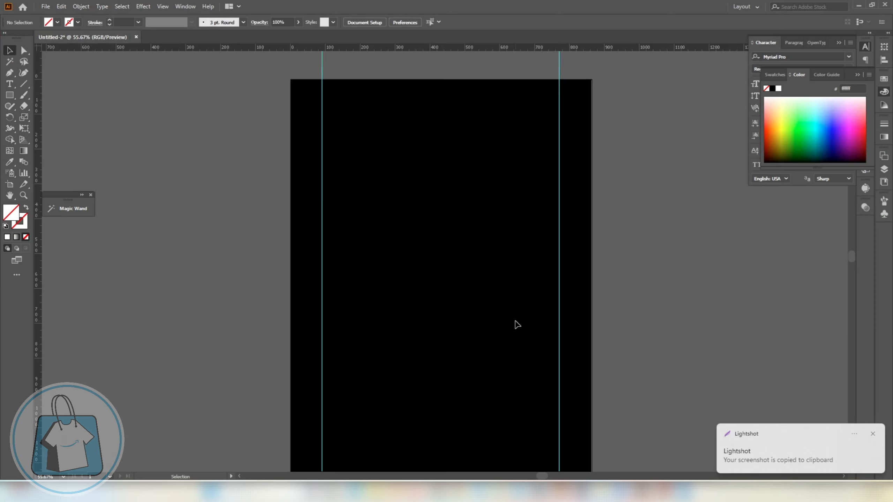
Step: Paste the capture into the Illustrator document, enlarge it to about 756 by 987 px and place it beside the black artboard
key("ctrl+v")
key("ctrl+minus")
key("ctrl+minus")
left_click_drag(377, 222, 510, 252)
scroll(592, 271, "up", 1)
left_click_drag(570, 273, 675, 281)
scroll(467, 251, "down", 1)
left_click_drag(467, 251, 490, 236)
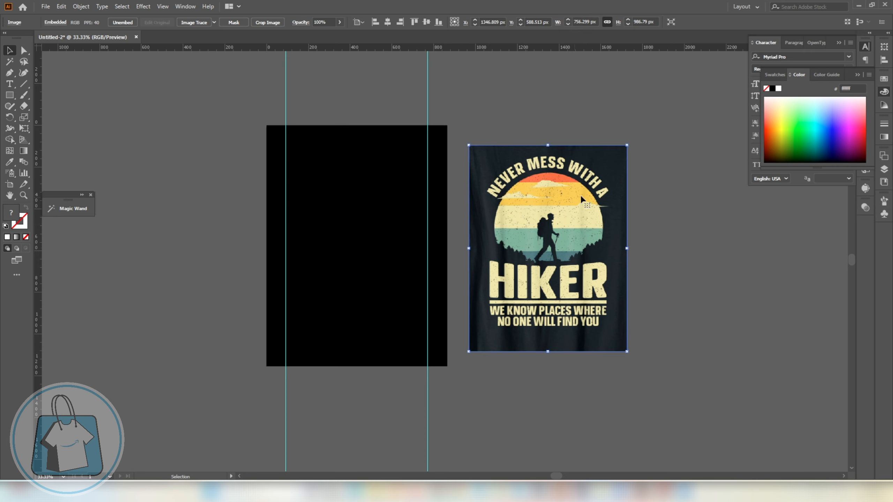
scroll(562, 189, "up", 1)
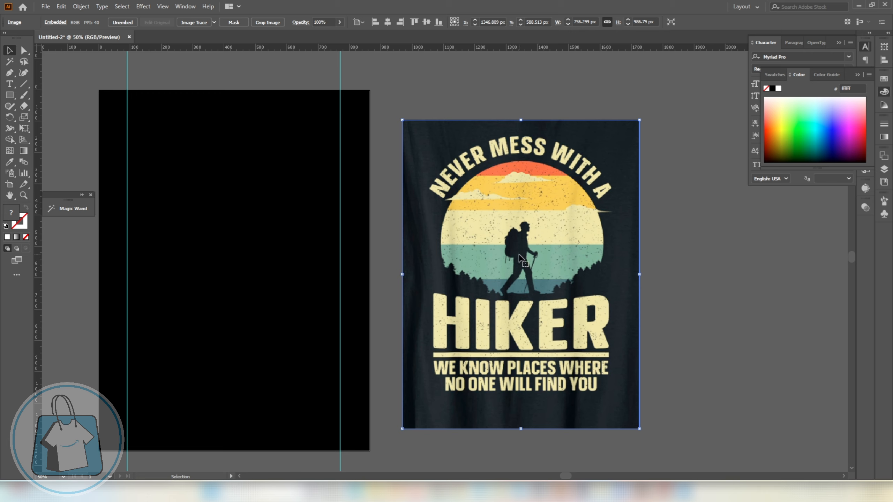
left_click(679, 277)
left_click_drag(566, 267, 553, 267)
Step: Switch to the browser, open Freepik's man hiking silhouette vector and download it as "flat-design-sport-silhouette (2)"
key("alt+Tab")
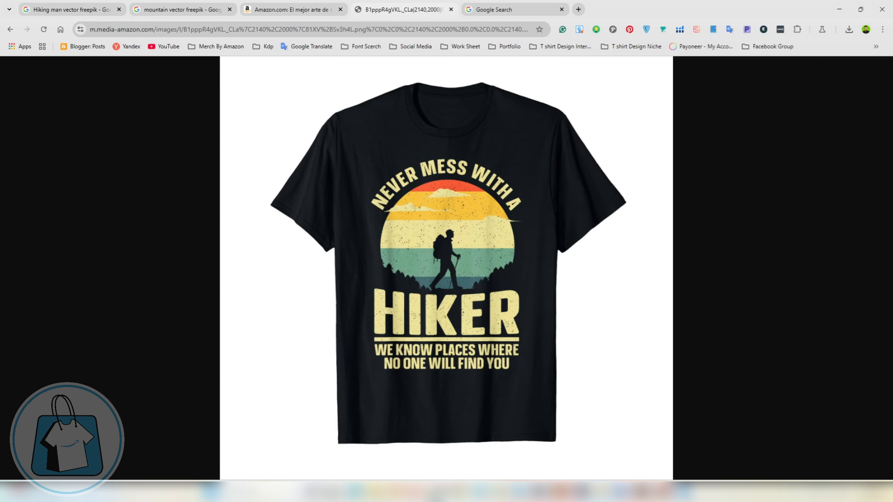
left_click(71, 9)
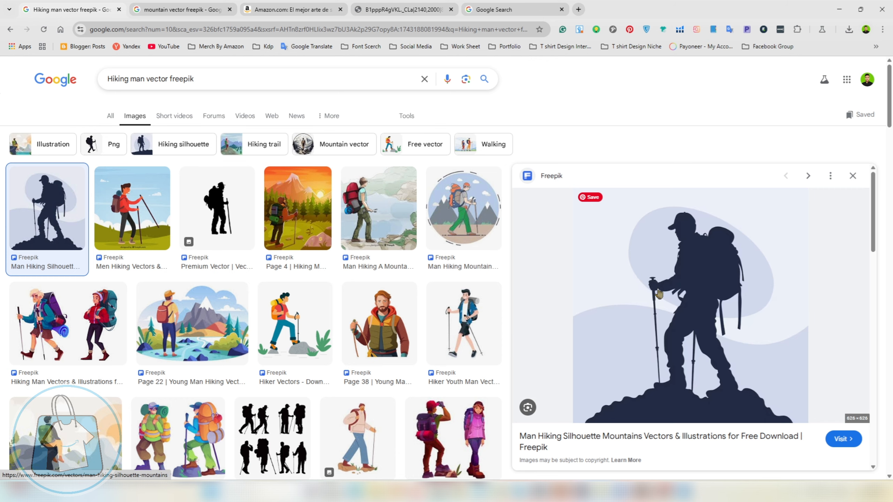
left_click(670, 308)
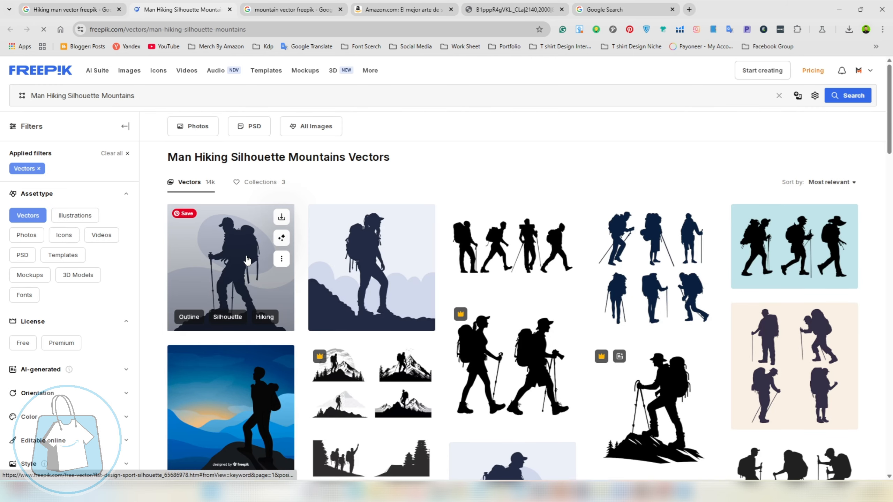
left_click(247, 260)
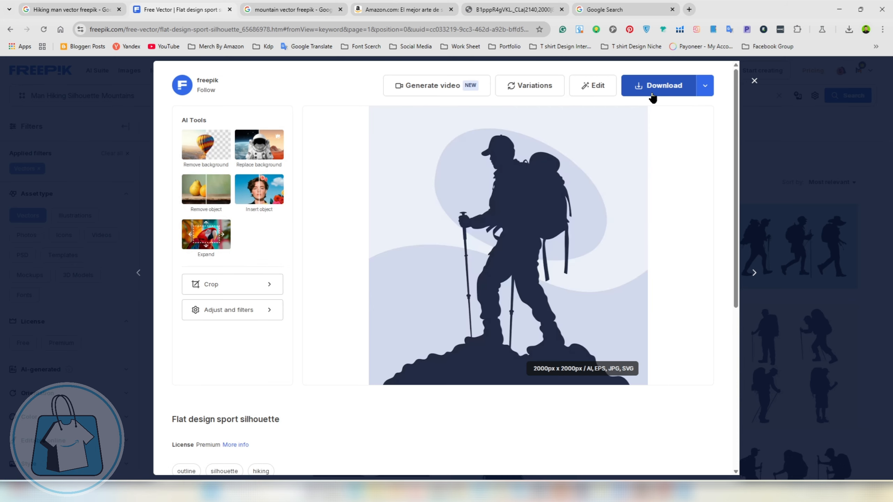
left_click(652, 94)
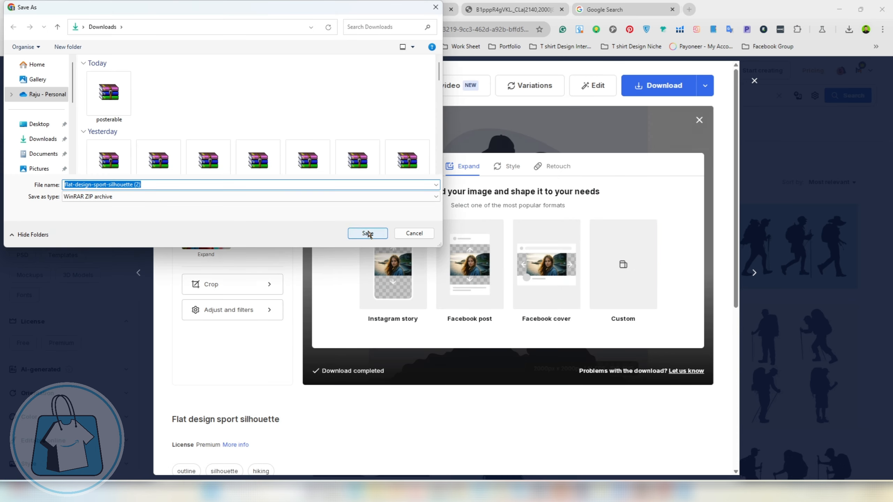
left_click(367, 233)
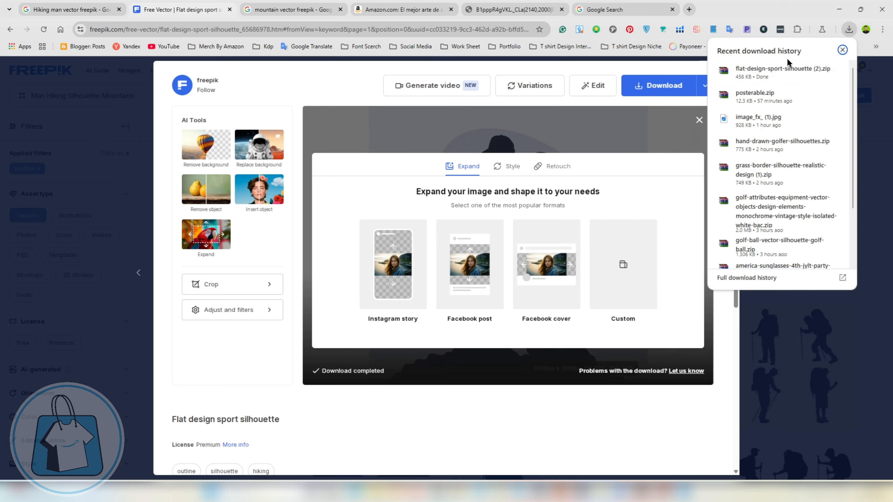
Step: Open 9614659.ai from the downloaded hiker archive and copy its hiker silhouette into the Untitled-2 document, beside the reference image
left_click(784, 69)
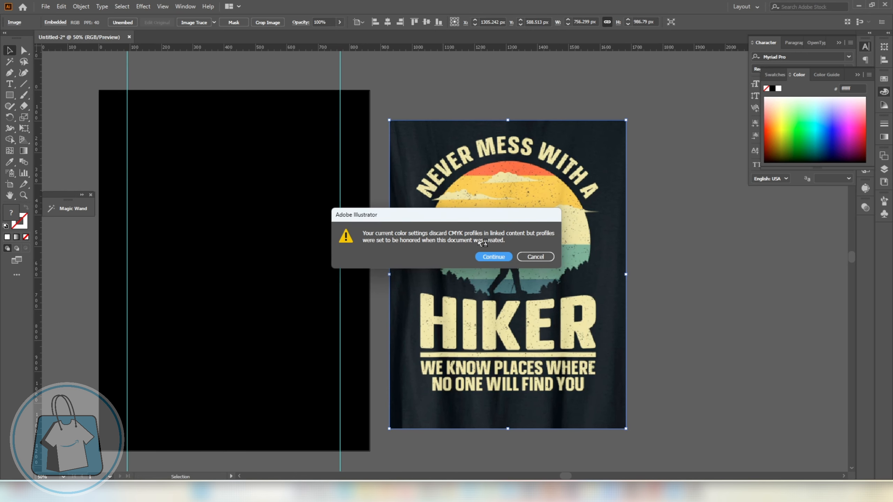
left_click(492, 255)
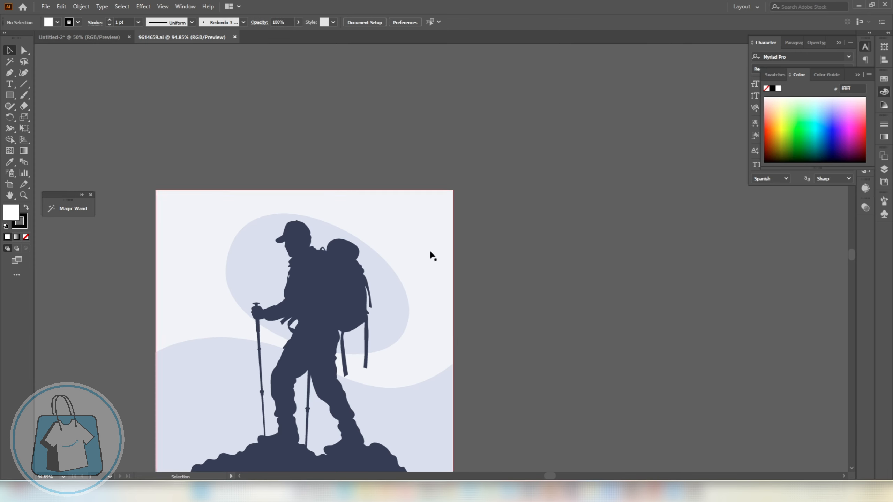
left_click_drag(319, 316, 608, 242)
scroll(317, 230, "down", 1)
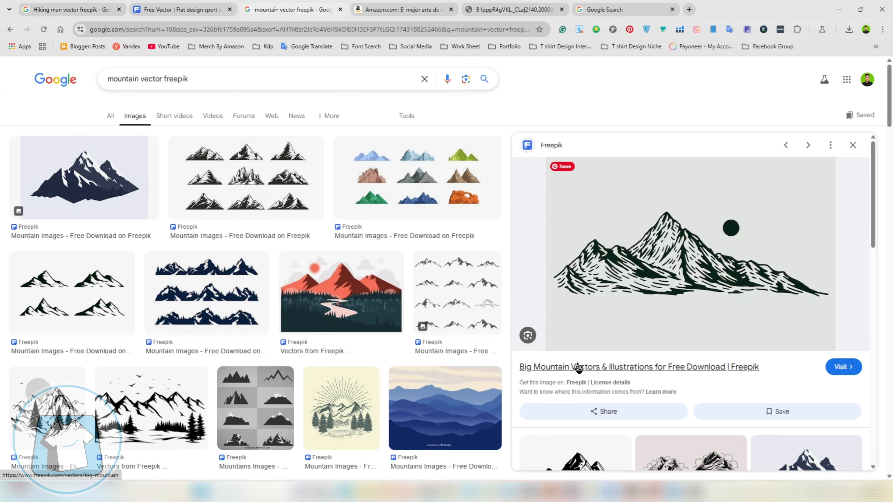
Step: Switch to the browser, open Freepik's hand drawn mountain outline illustration from the mountain image results and download it
left_click(576, 383)
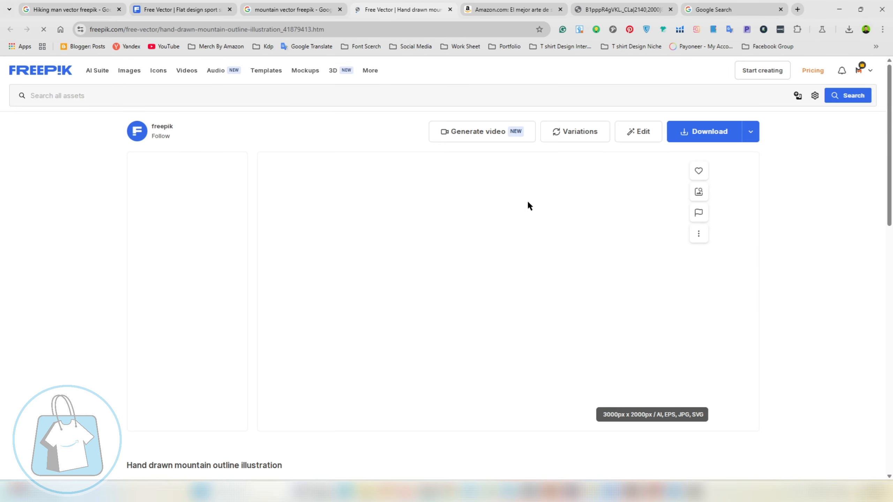
left_click(697, 140)
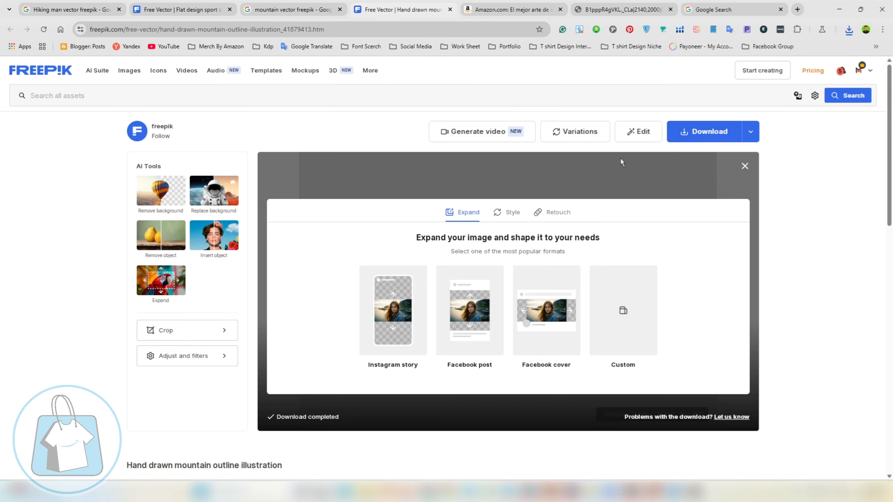
left_click(355, 232)
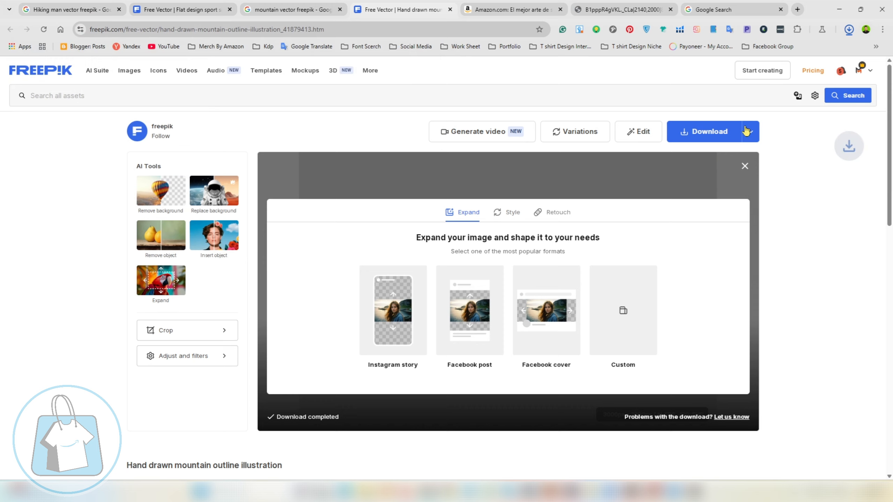
Step: Open 8959160.ai from the downloaded mountain archive in Illustrator, continuing past the color profile warning
left_click(849, 29)
left_click(785, 74)
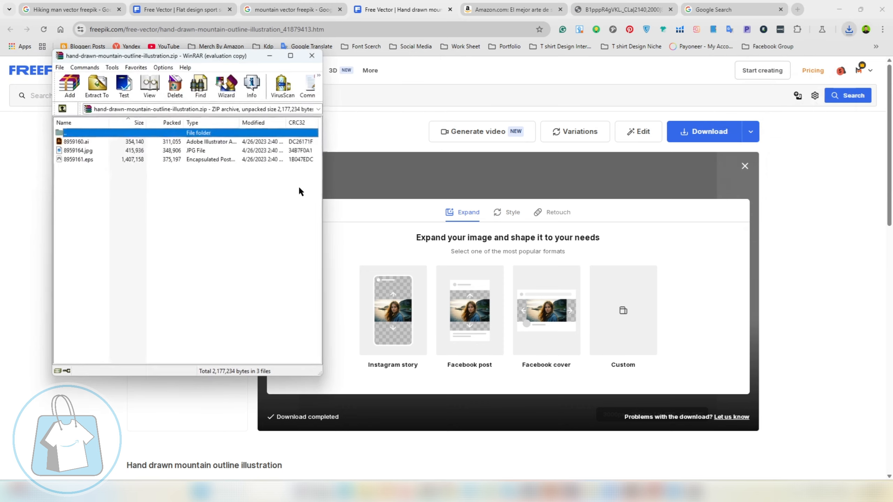
double_click(90, 141)
left_click(494, 257)
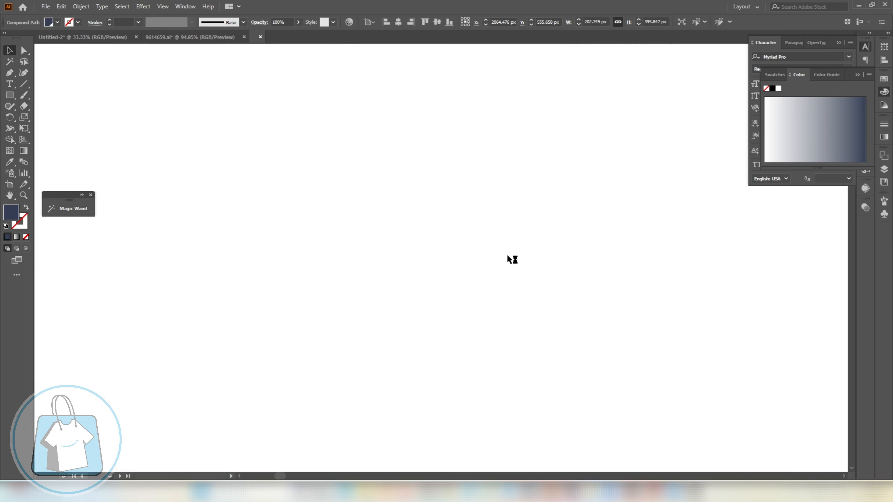
Step: Copy the mountain drawing into the Untitled-2 document and place it beneath the hiker silhouette
left_click(543, 306)
left_click_drag(560, 331, 614, 341)
scroll(674, 312, "up", 2)
Step: Select the hiker silhouette and the mountain drawing together and fill both with black
key("ctrl+a")
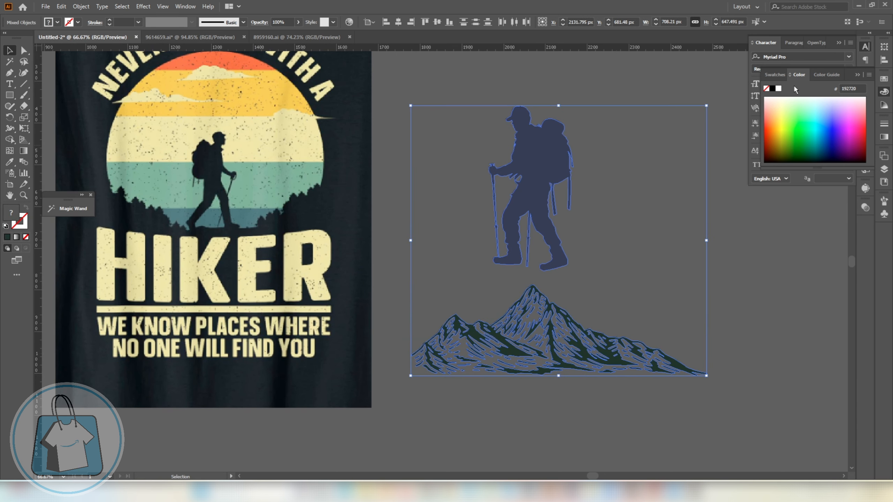
left_click(774, 75)
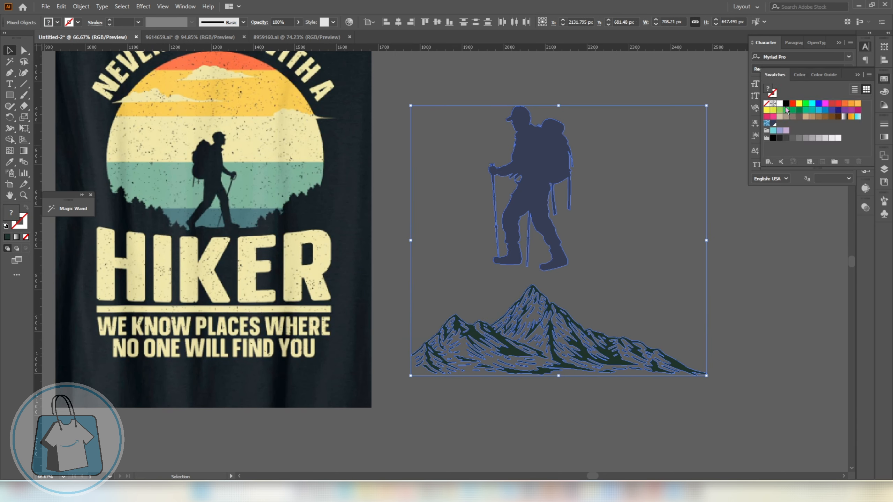
left_click(786, 104)
scroll(654, 232, "down", 2)
left_click(572, 330)
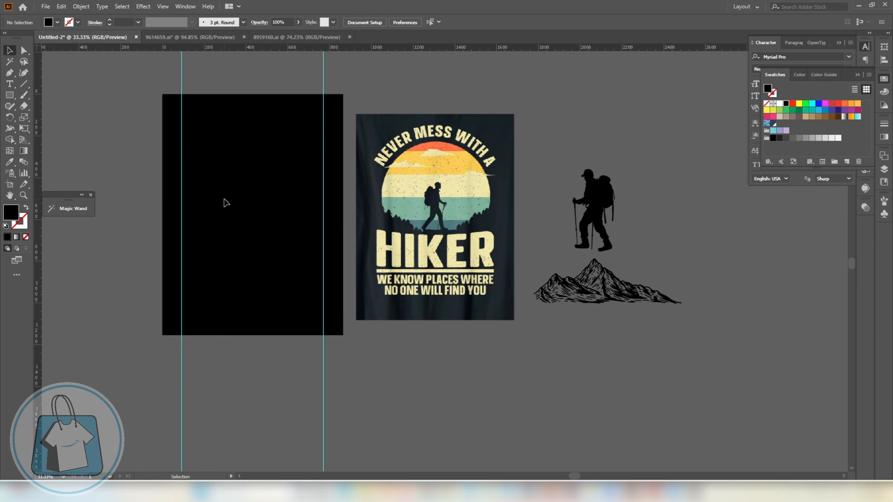
Step: Switch to the note with the slogan and copy its entire line of text
scroll(226, 203, "up", 1)
scroll(489, 361, "up", 1)
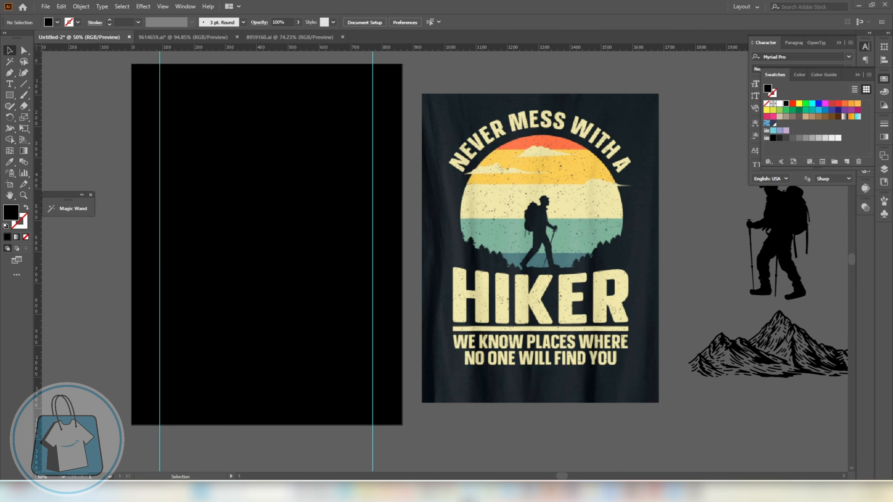
key("alt+Tab")
left_click_drag(807, 202, 558, 200)
key("ctrl+c")
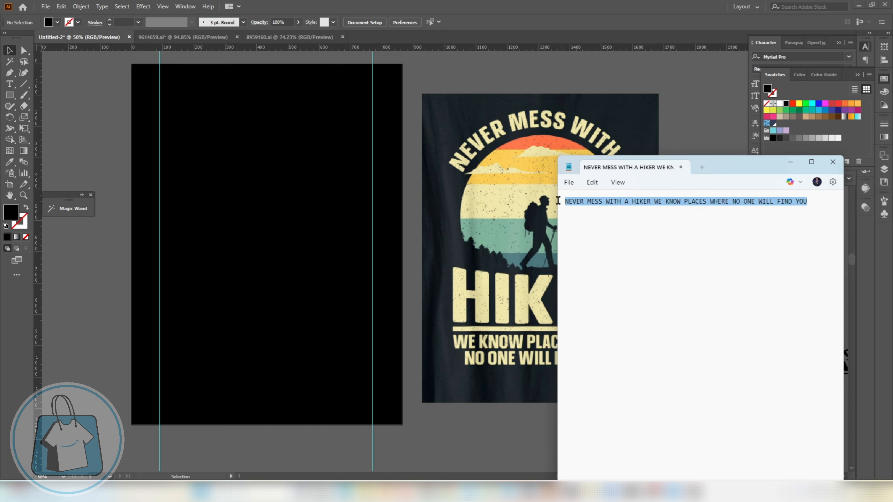
Step: Paste the slogan into Illustrator as a point text line below the black artboard
left_click(10, 83)
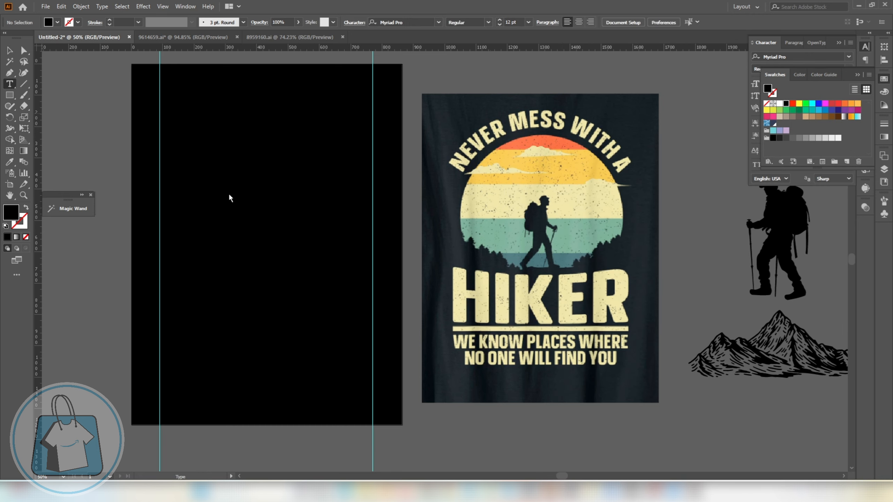
scroll(401, 270, "down", 1)
scroll(259, 379, "up", 1)
left_click(259, 361)
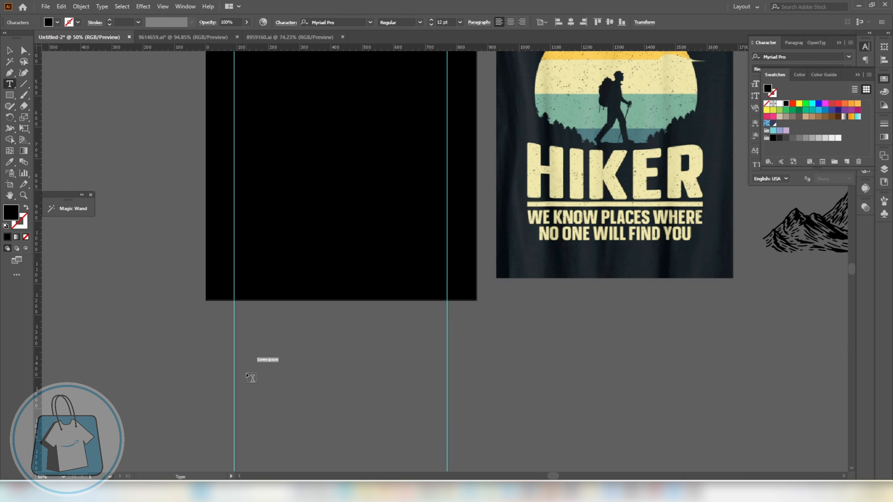
key("ctrl+v")
scroll(277, 373, "up", 4)
scroll(273, 359, "down", 4)
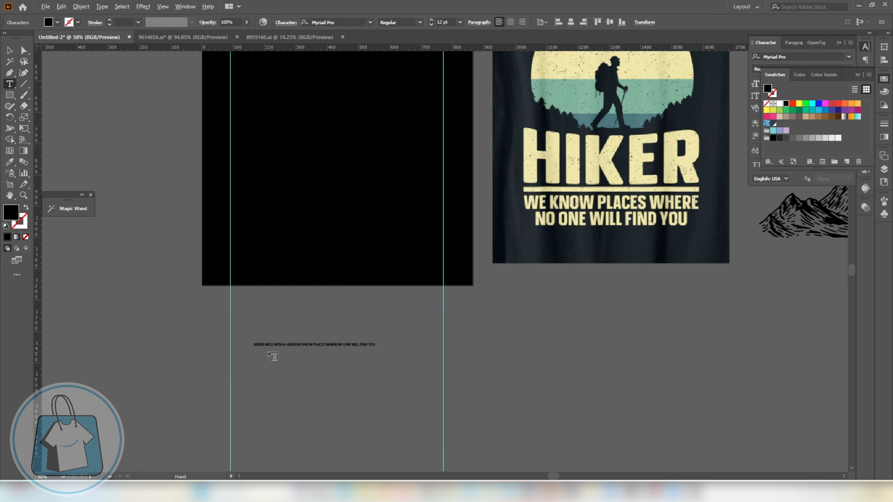
Step: Scale the slogan text up to about 43 pt
left_click(9, 50)
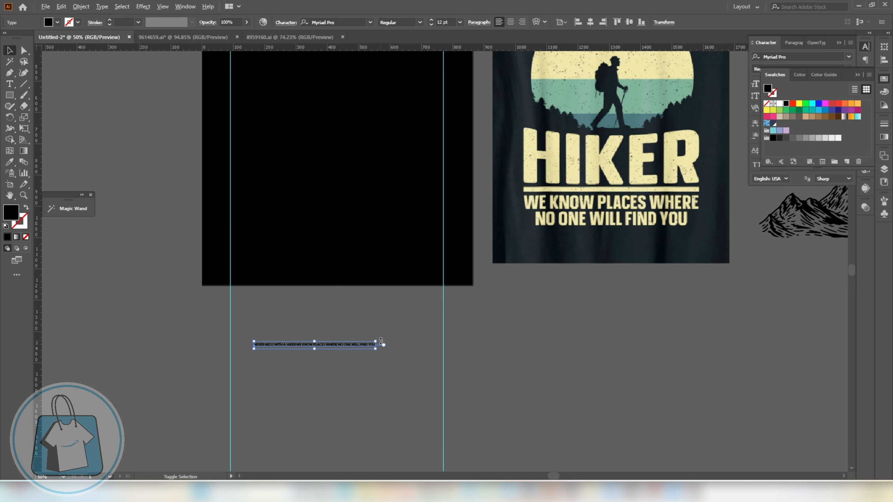
left_click_drag(376, 347, 534, 360)
scroll(528, 348, "down", 1)
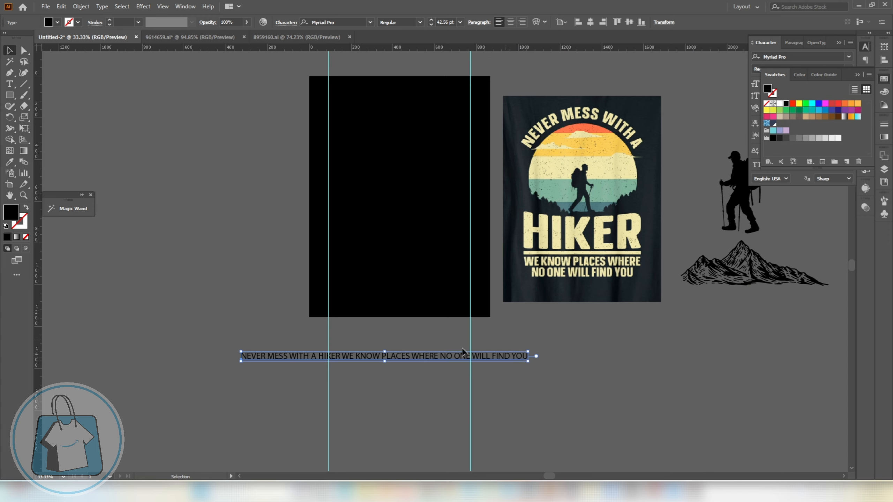
Step: Break the slogan into four lines: "NEVER MESS WITH A", "HIKER", "WE KNOW PLACES WHERE" and "NO ONE WILL FIND YOU"
scroll(351, 359, "up", 2)
double_click(316, 359)
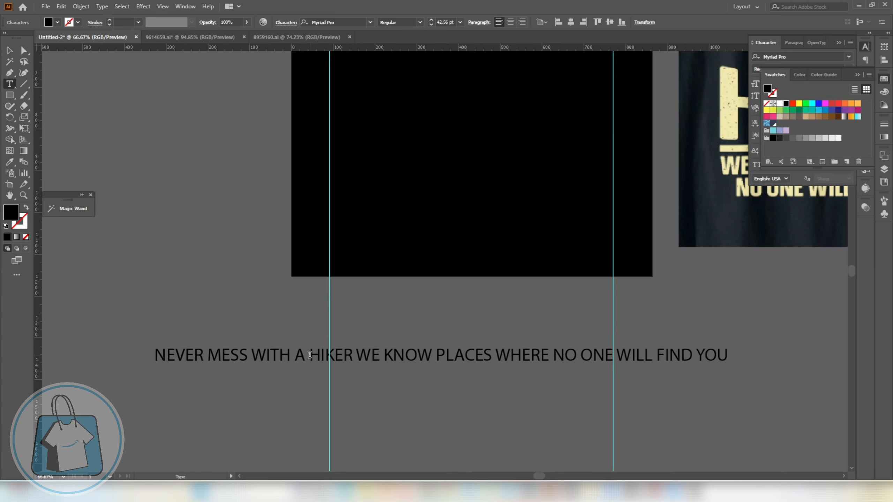
key("Return")
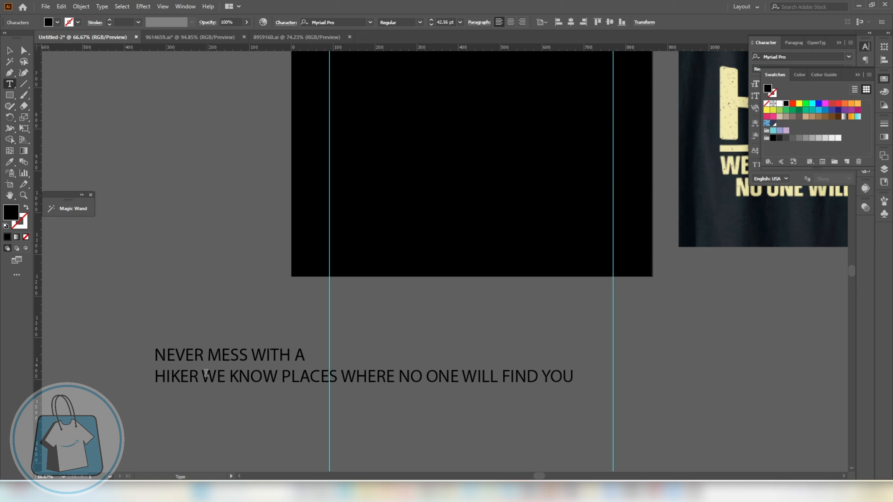
left_click(207, 372)
key("Return")
scroll(222, 329, "down", 2)
scroll(253, 351, "up", 2)
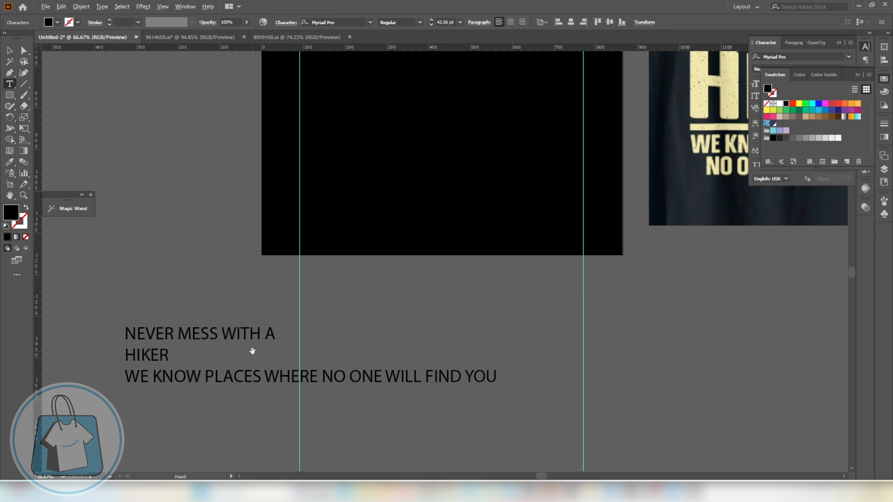
left_click(324, 375)
key("Return")
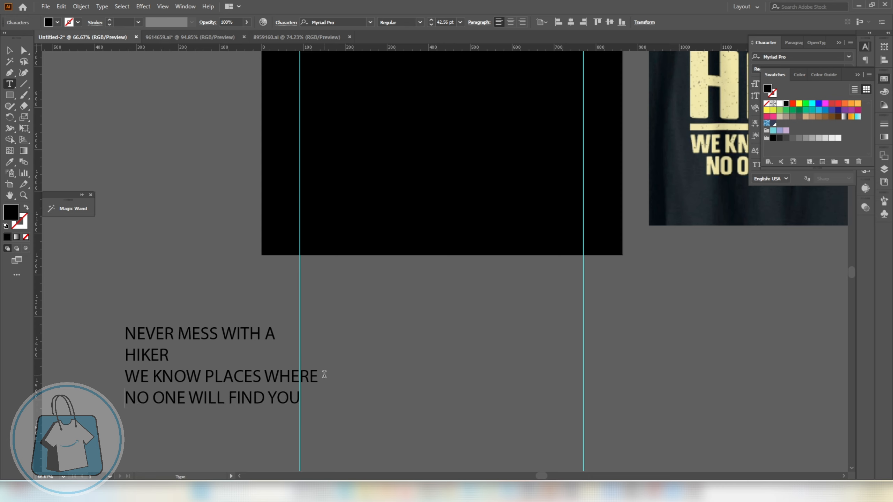
key("Escape")
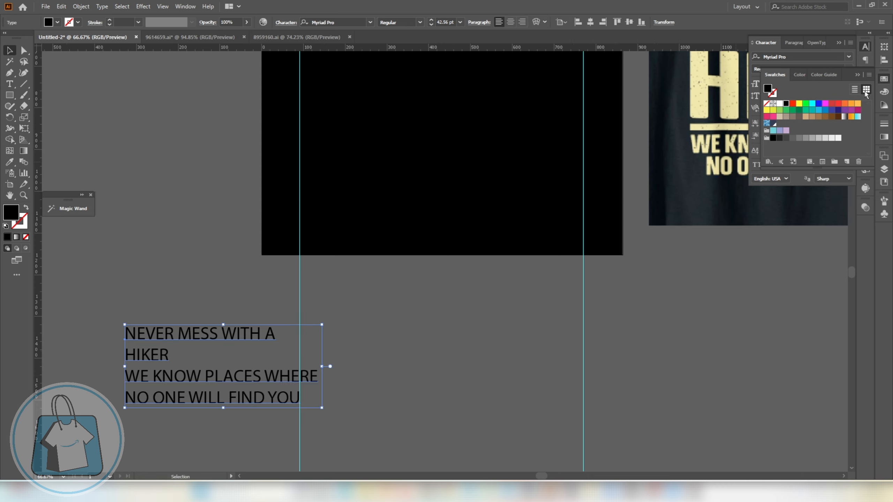
Step: Fill the slogan text with white and move it onto the lower half of the black artboard
left_click(779, 104)
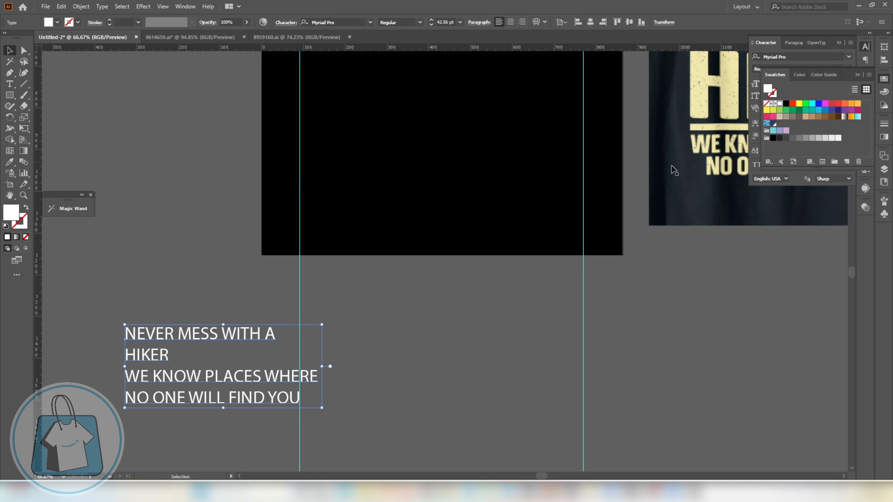
scroll(280, 386, "down", 1)
left_click_drag(271, 387, 420, 199)
scroll(419, 196, "up", 3)
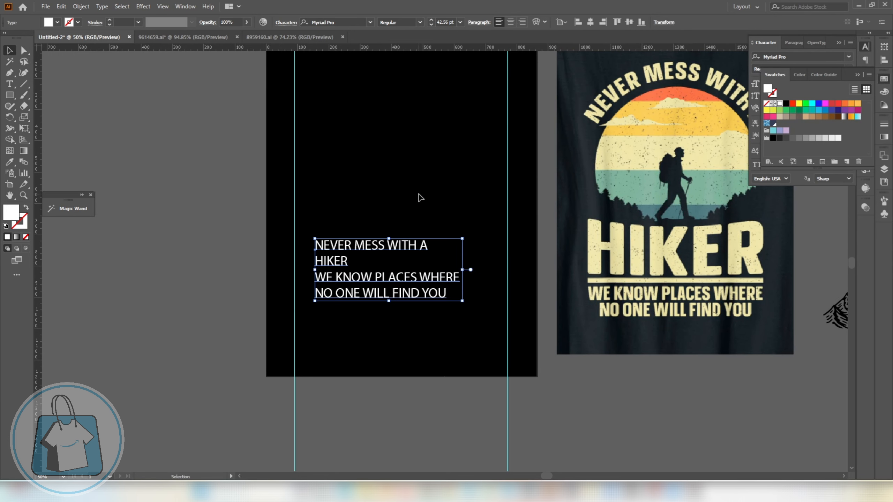
scroll(421, 198, "up", 2)
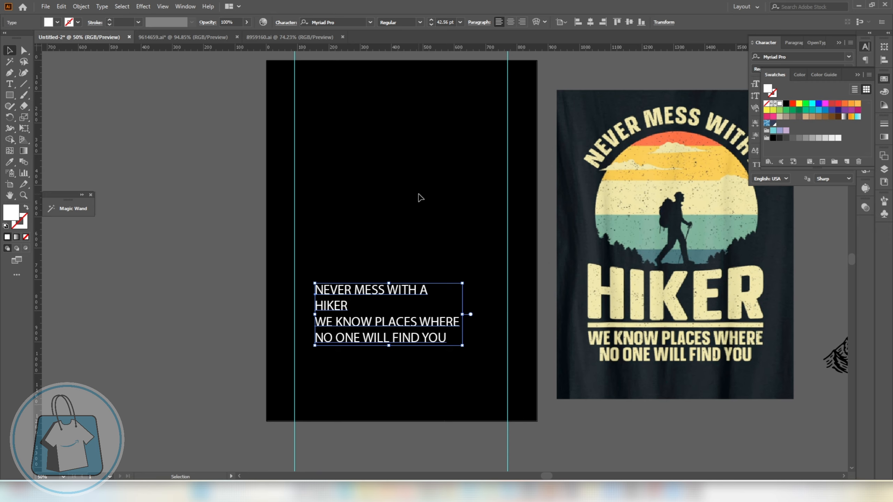
Step: Enlarge the slogan block to about 61 pt so it spans the two vertical guides, and shift it up on the artboard
scroll(471, 315, "up", 2)
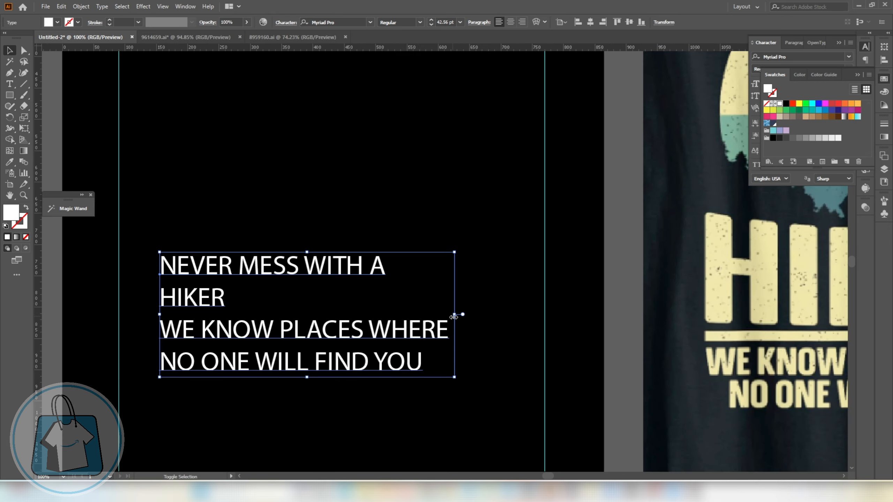
left_click_drag(453, 317, 545, 322)
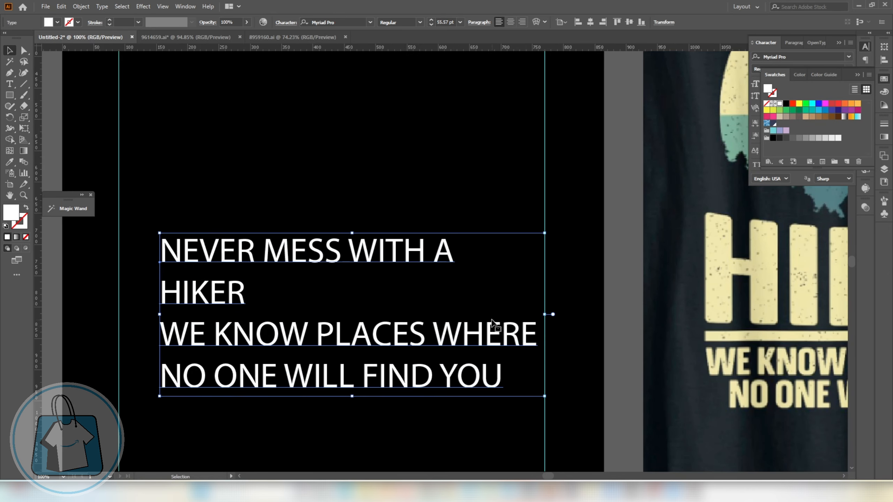
scroll(492, 322, "down", 1)
scroll(269, 315, "up", 1)
left_click_drag(270, 322, 230, 324)
scroll(386, 334, "down", 1)
left_click_drag(403, 337, 415, 281)
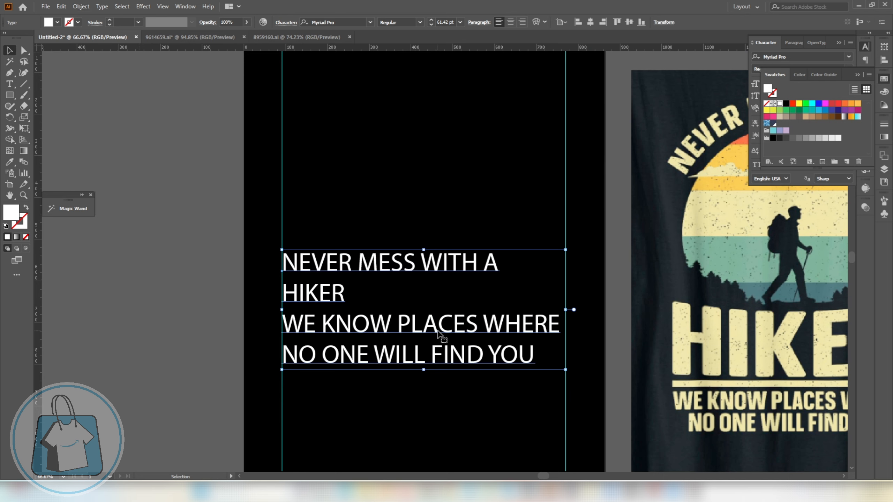
Step: Split the slogan block into a separate text object per line with the divideTextFrame script
left_click(46, 7)
mouse_move(76, 208)
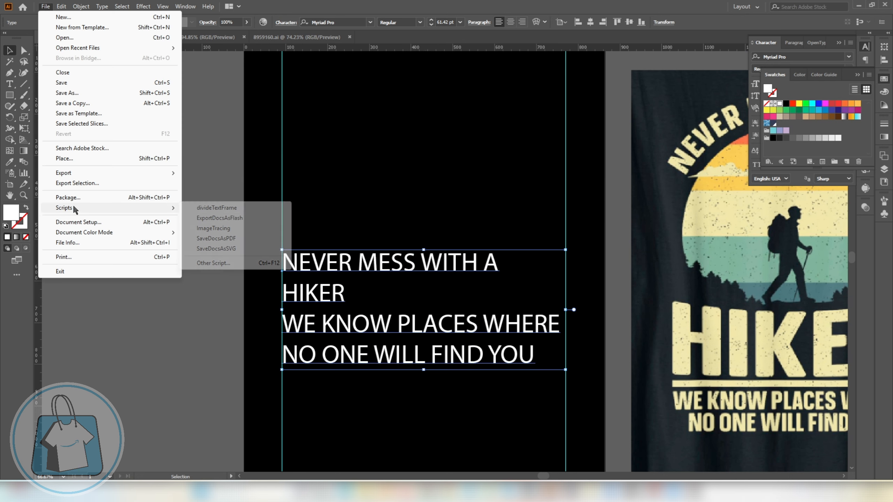
left_click(235, 212)
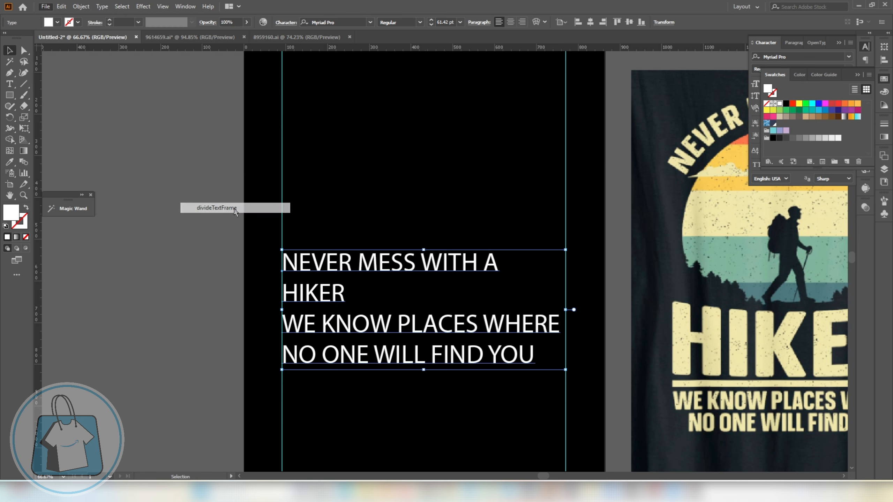
Step: Remove the trailing spaces from the "NEVER MESS WITH A", "HIKER" and "WE KNOW PLACES WHERE" lines
scroll(486, 280, "up", 1)
left_click(500, 262)
key("t")
left_click_drag(520, 258, 508, 256)
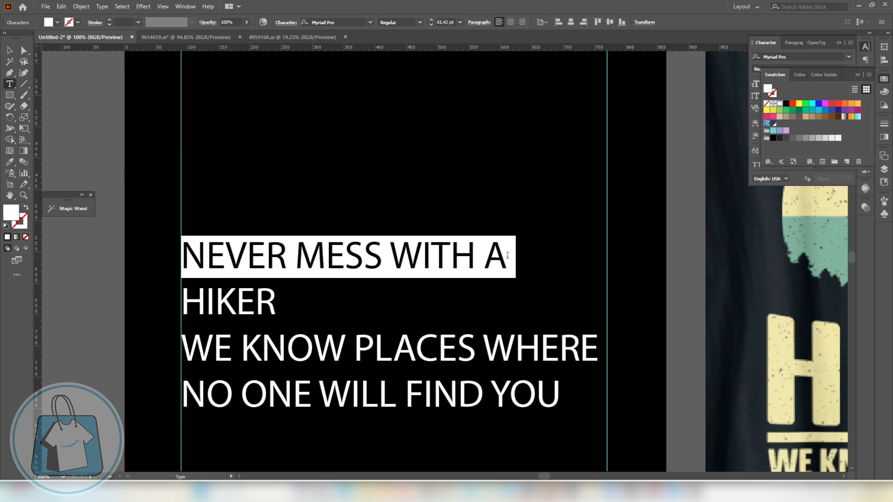
key("BackSpace")
left_click(279, 299)
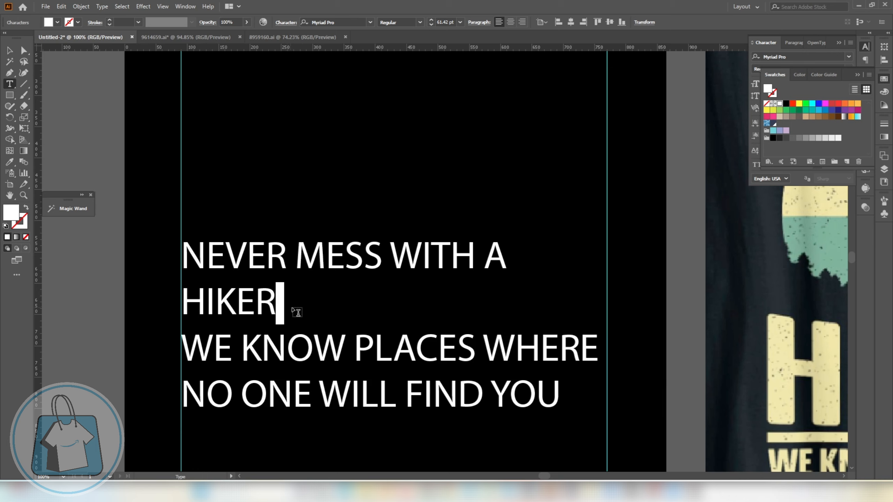
left_click(597, 339)
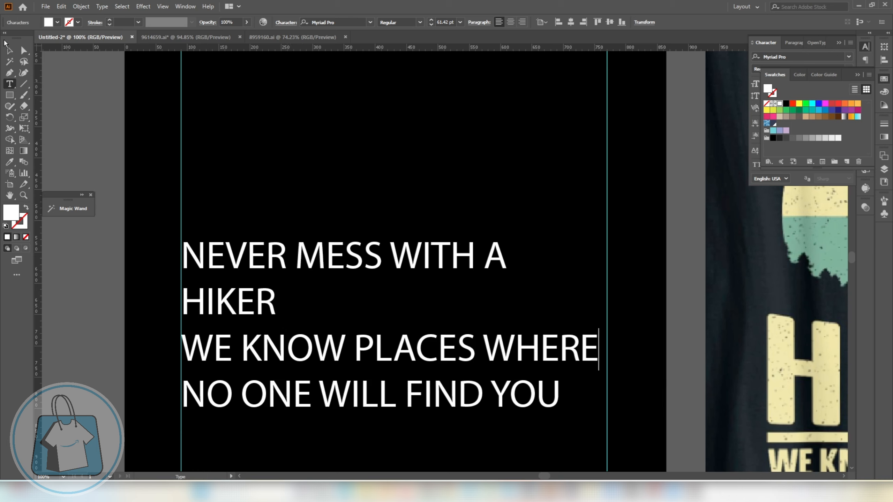
Step: Set the "NEVER MESS WITH A" line in the Empera Soft Vintage font and move it up, away from the other lines
left_click(9, 50)
left_click(391, 258)
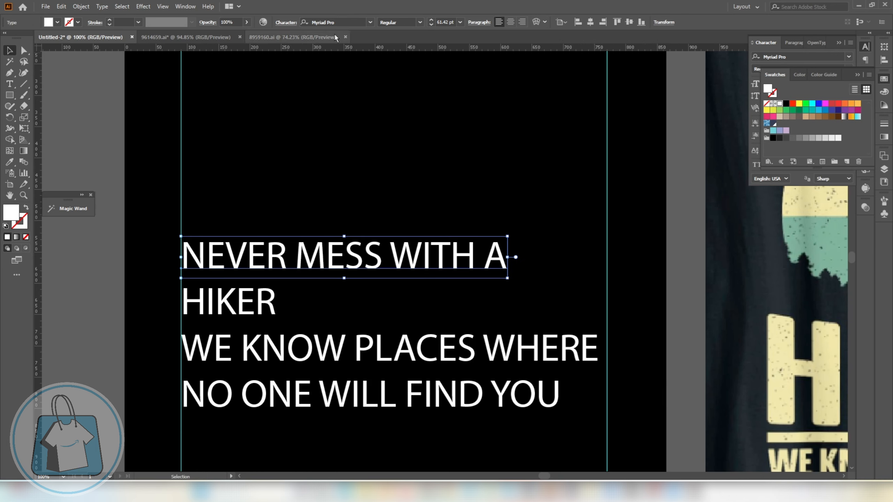
left_click(342, 22)
type("em")
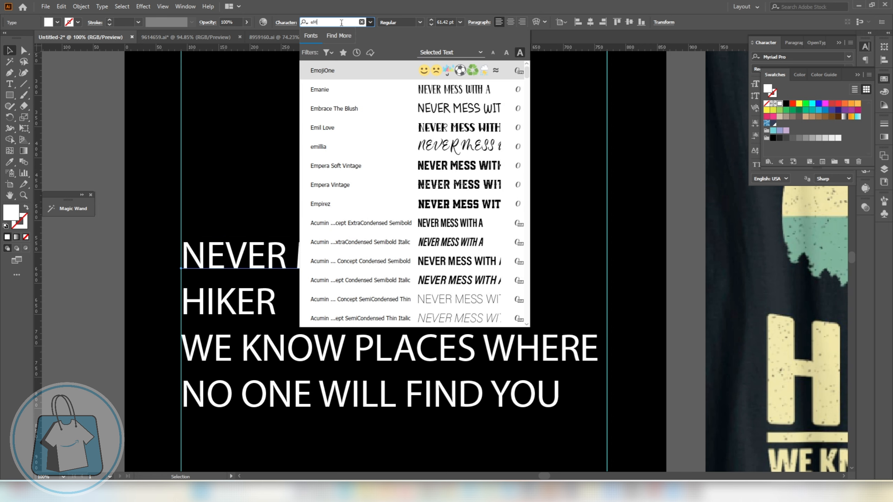
left_click(463, 168)
scroll(440, 256, "down", 1)
left_click_drag(439, 257, 439, 194)
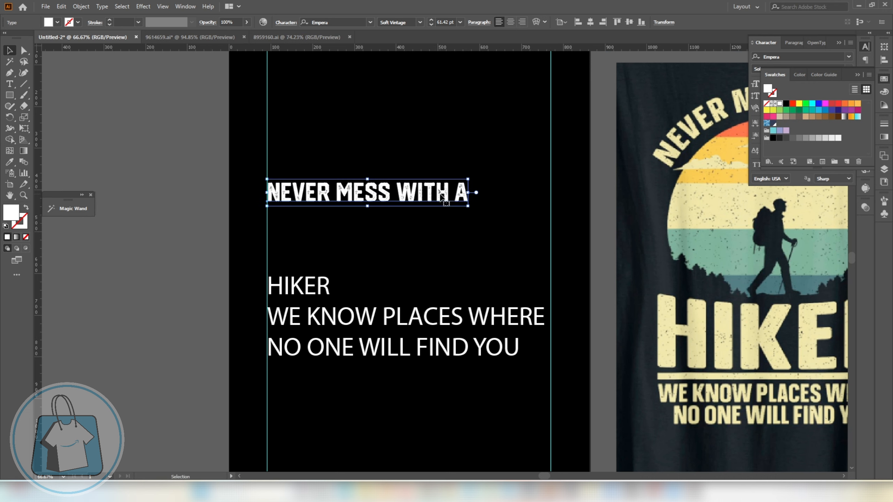
Step: Change the font of the "HIKER" line to Headliner No. 45
left_click(343, 23)
left_click(318, 292)
scroll(336, 284, "up", 1)
left_click(327, 23)
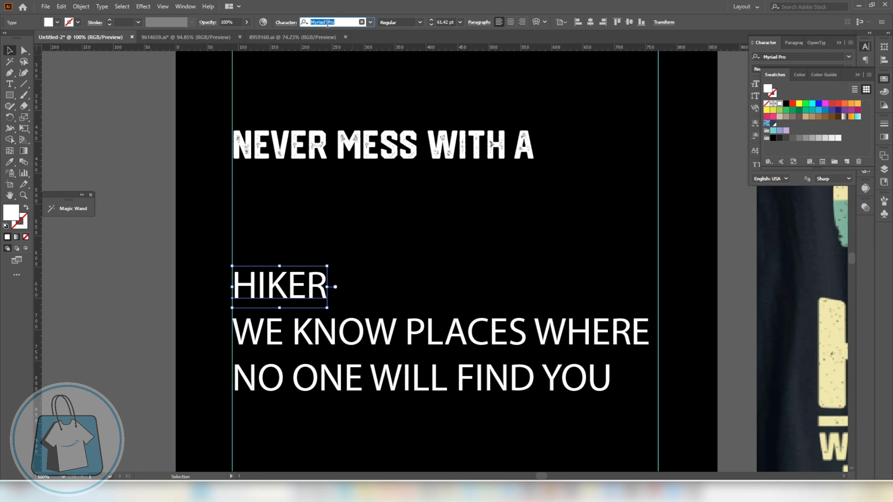
type("hEAD")
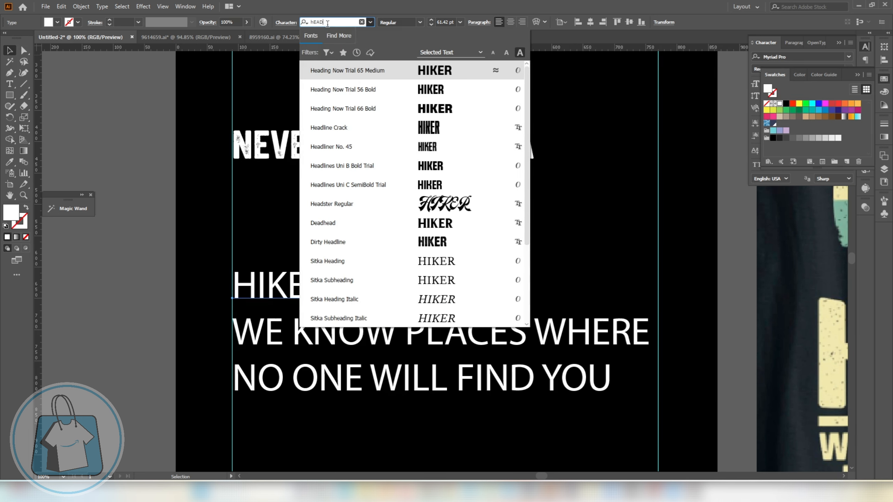
left_click(352, 146)
Step: Enlarge "HIKER" to about 302 pt so it nearly spans the two vertical guides
scroll(274, 288, "up", 3)
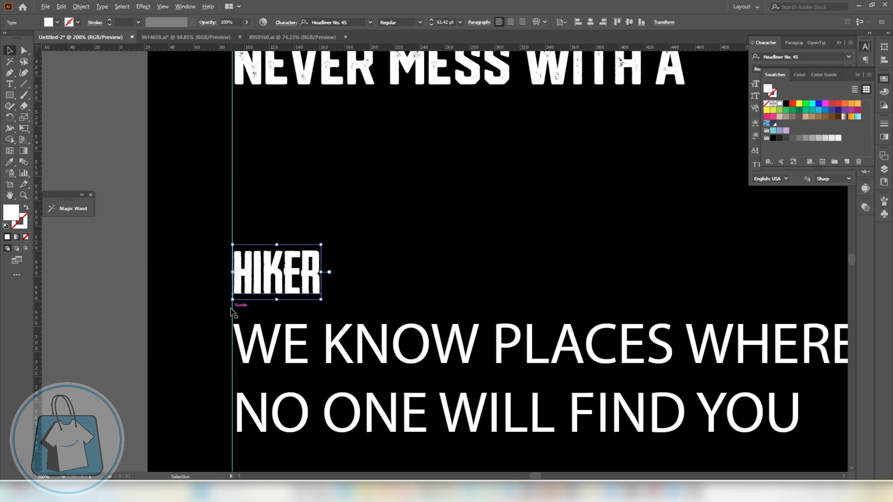
left_click_drag(323, 181, 322, 216)
scroll(331, 246, "down", 3)
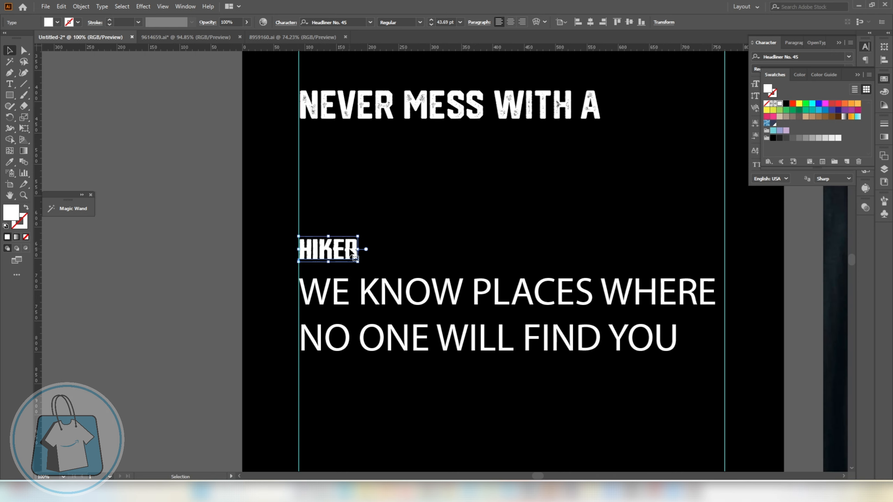
left_click_drag(361, 250, 708, 250)
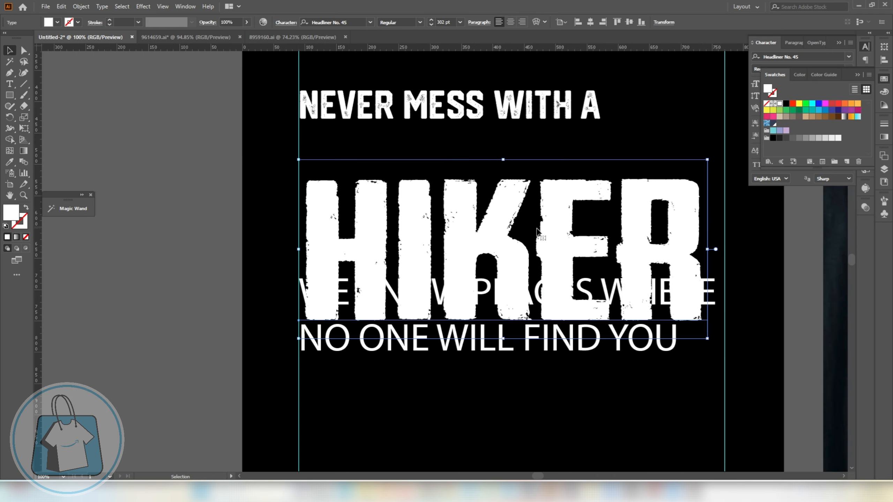
Step: Place "HIKER" directly beneath "NEVER MESS WITH A" and shift both up, clear of the two lower lines
scroll(511, 278, "up", 2)
left_click_drag(511, 278, 512, 235)
scroll(511, 235, "up", 2)
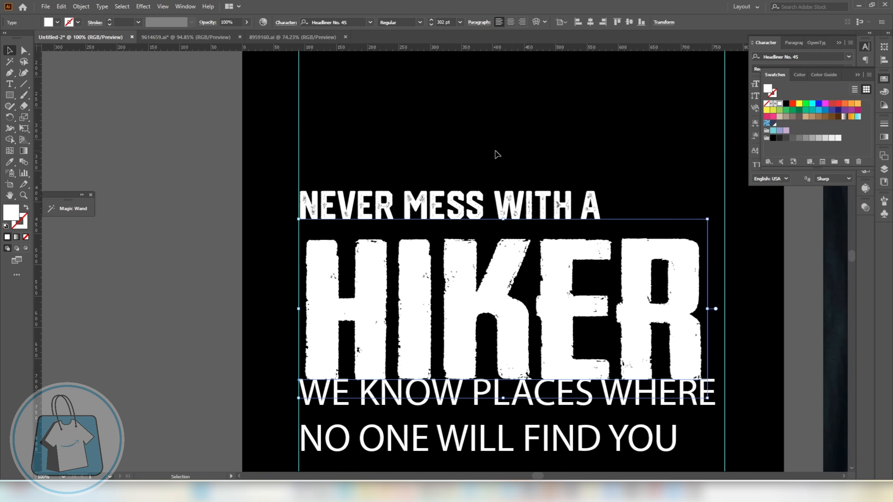
left_click_drag(495, 152, 537, 262)
left_click_drag(550, 299, 549, 231)
scroll(510, 294, "down", 2)
Step: Copy the type style of "NEVER MESS WITH A" onto the "WE KNOW PLACES WHERE" line with the Eyedropper
left_click(496, 365)
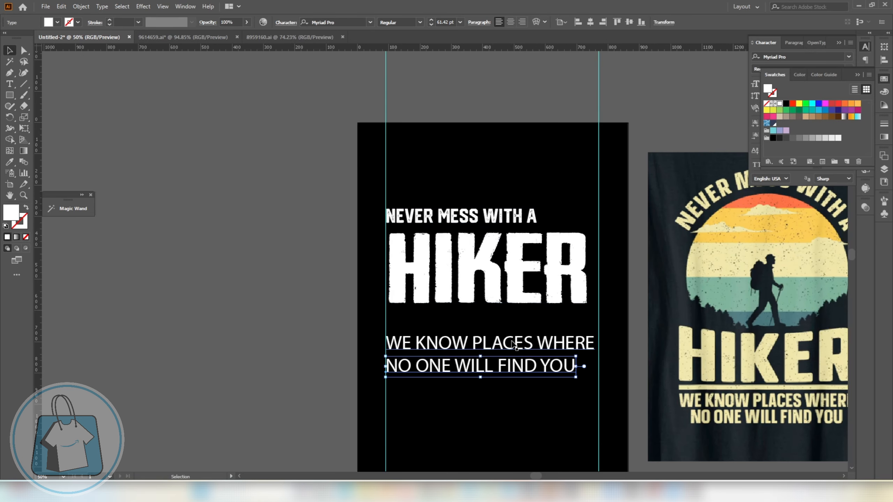
left_click(514, 343)
scroll(521, 338, "up", 6)
key("i")
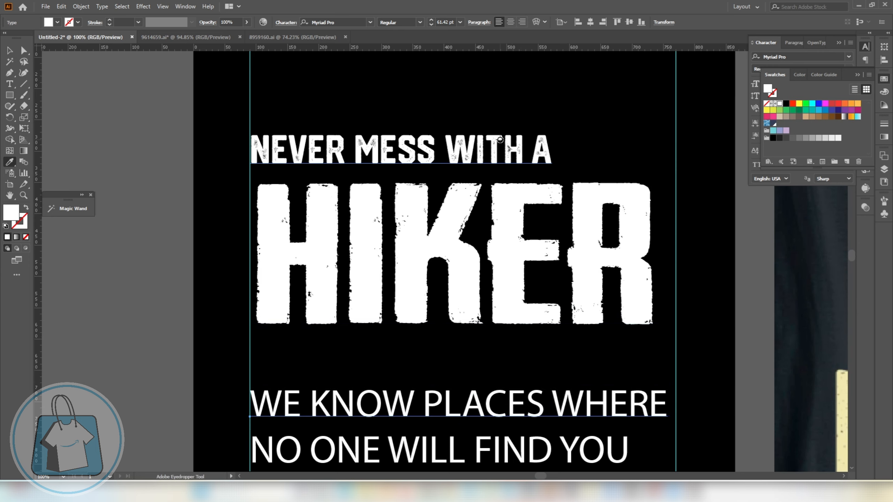
left_click(500, 140)
scroll(500, 140, "down", 1)
left_click(8, 51)
scroll(384, 382, "down", 1)
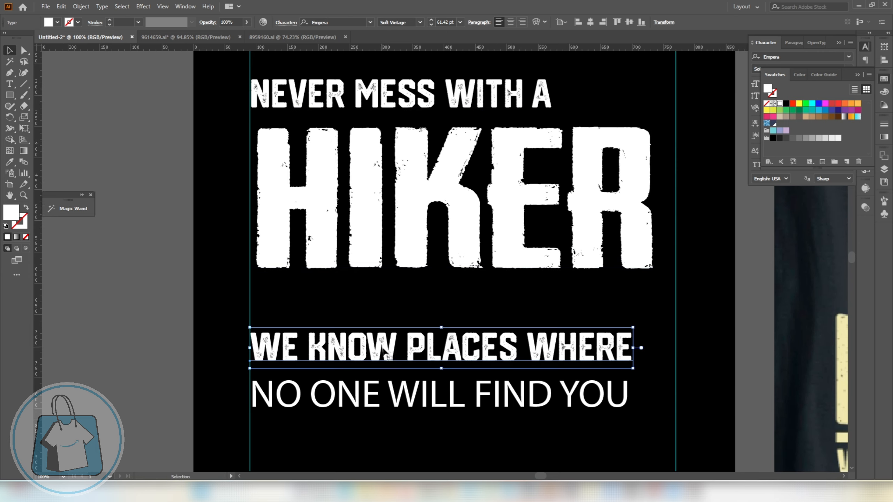
Step: Copy the type style of "HIKER" onto the "NO ONE WILL FIND YOU" line with the Eyedropper
left_click(384, 382)
key("i")
left_click(441, 237)
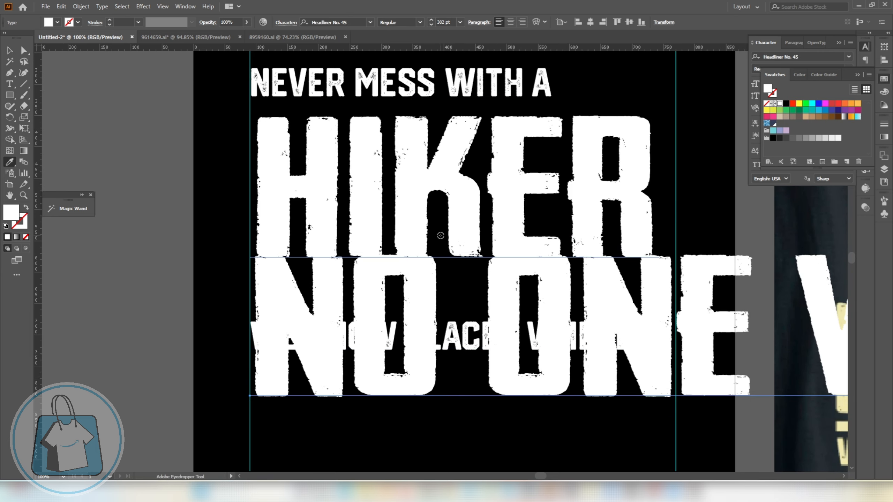
left_click(8, 50)
scroll(418, 287, "down", 3)
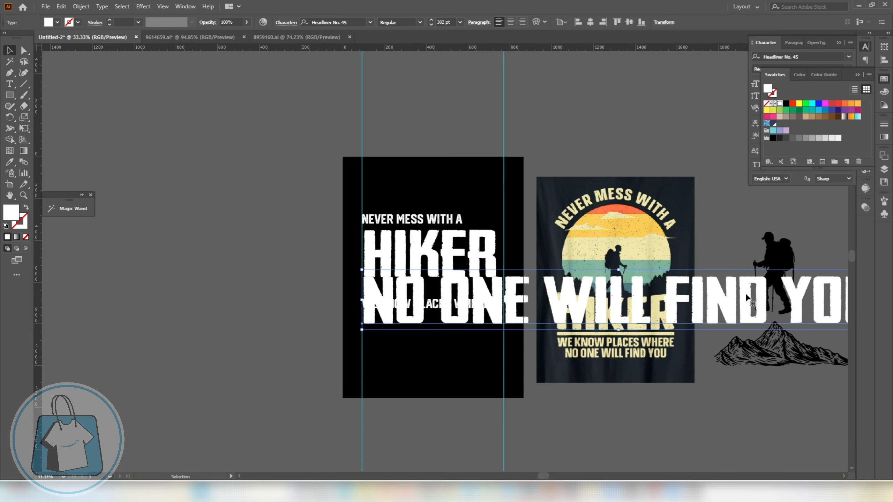
Step: Shrink and slightly heighten "NO ONE WILL FIND YOU" to about 86 pt and place it below "WE KNOW PLACES WHERE" between the guides
left_click_drag(730, 291, 491, 371)
left_click_drag(636, 380, 495, 379)
scroll(382, 368, "up", 2)
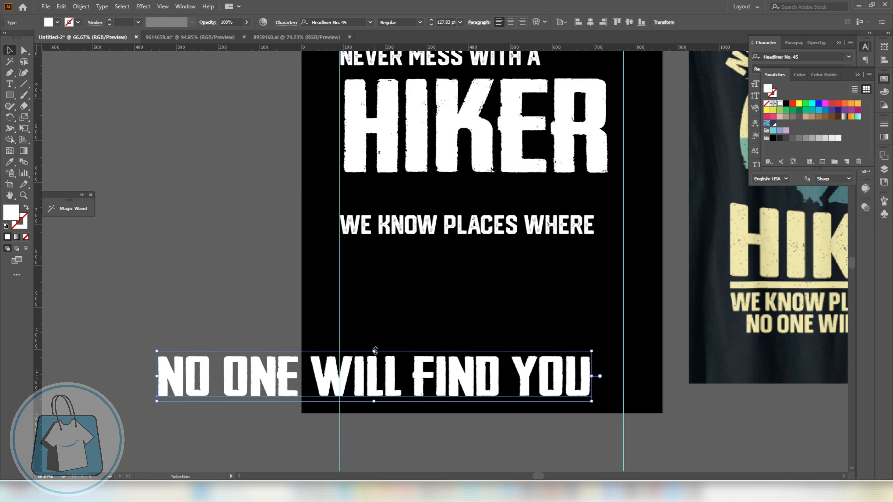
left_click_drag(375, 351, 375, 341)
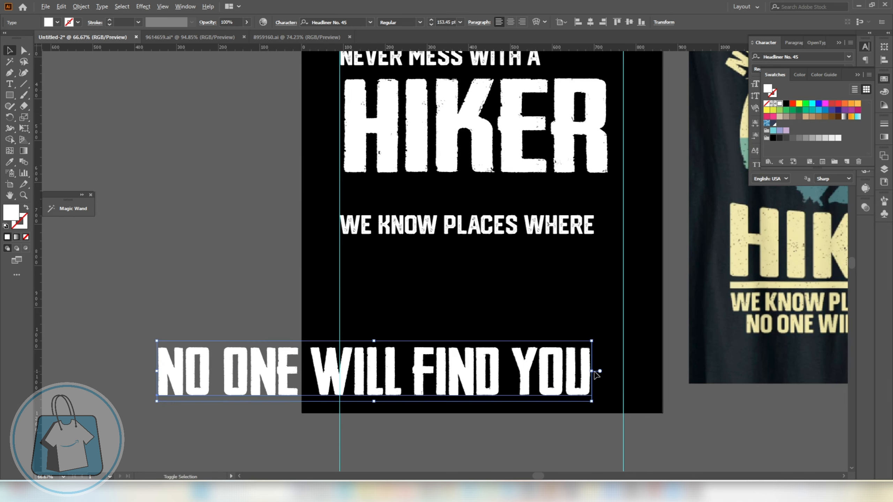
left_click_drag(596, 375, 592, 298)
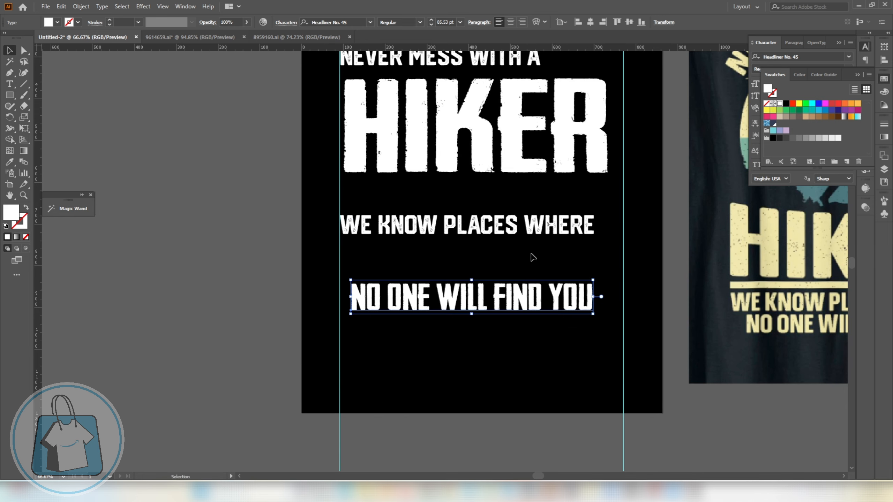
Step: Bring "WE KNOW PLACES WHERE" close above "NO ONE WILL FIND YOU" and move both lines down near the artboard's lower edge
left_click_drag(583, 228, 584, 266)
left_click_drag(522, 232, 563, 347)
left_click_drag(556, 262, 558, 333)
scroll(558, 333, "up", 2)
scroll(557, 333, "down", 1)
Step: Move "HIKER" off the artboard to its left side and shift "NEVER MESS WITH A" up, roughly centred between the guides
left_click_drag(509, 243, 243, 242)
left_click_drag(492, 158, 525, 136)
scroll(571, 342, "up", 1)
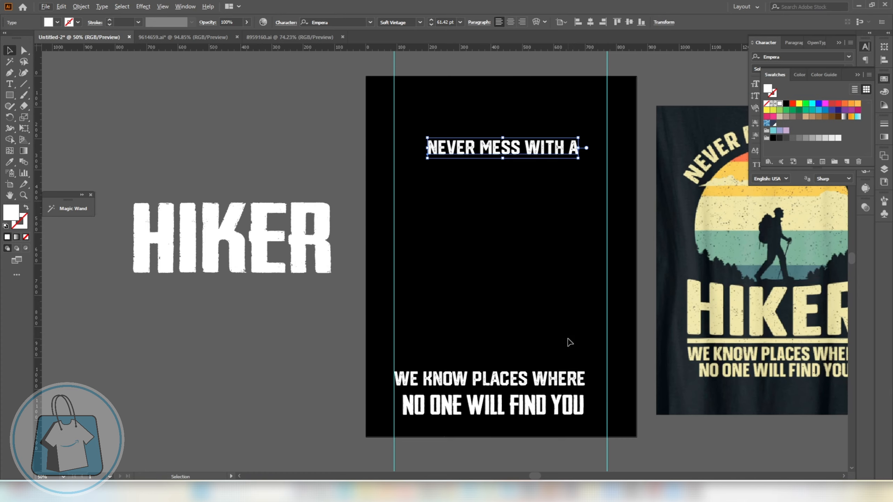
Step: Draw a white circle about 644 px in diameter from the middle of the artboard, reaching the right guide
scroll(692, 296, "up", 1)
left_click_drag(10, 95, 46, 117)
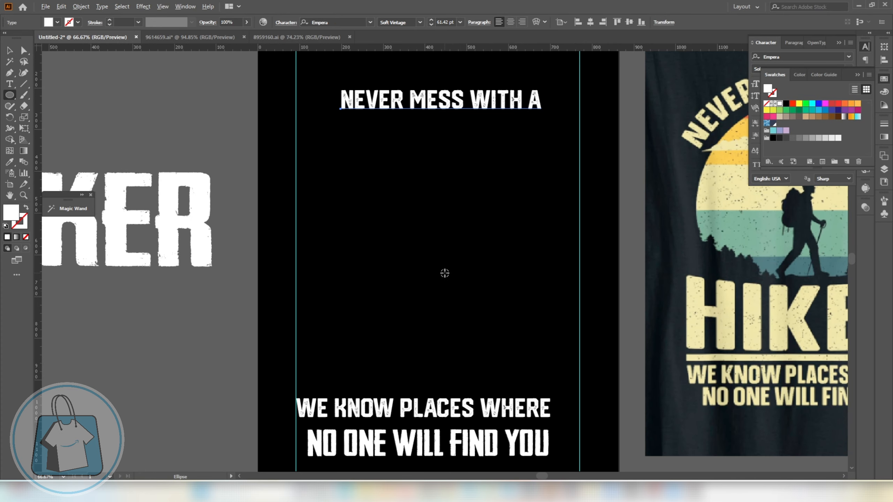
left_click_drag(444, 273, 535, 409)
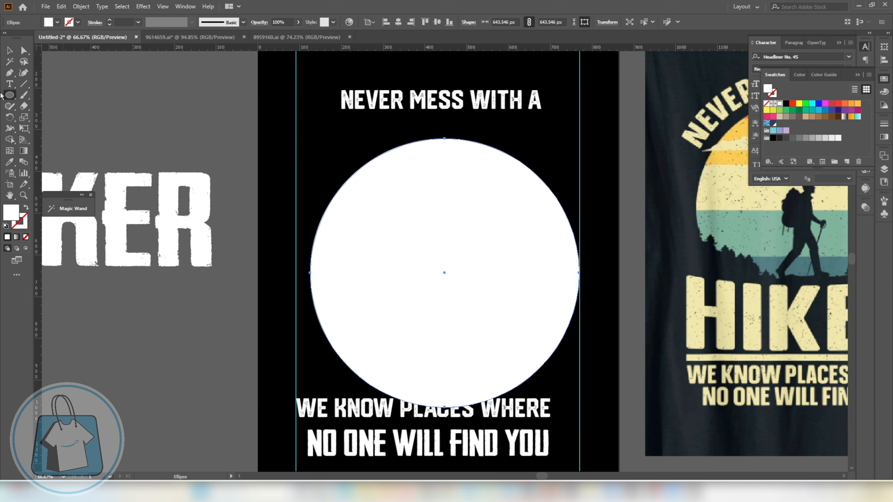
left_click(10, 51)
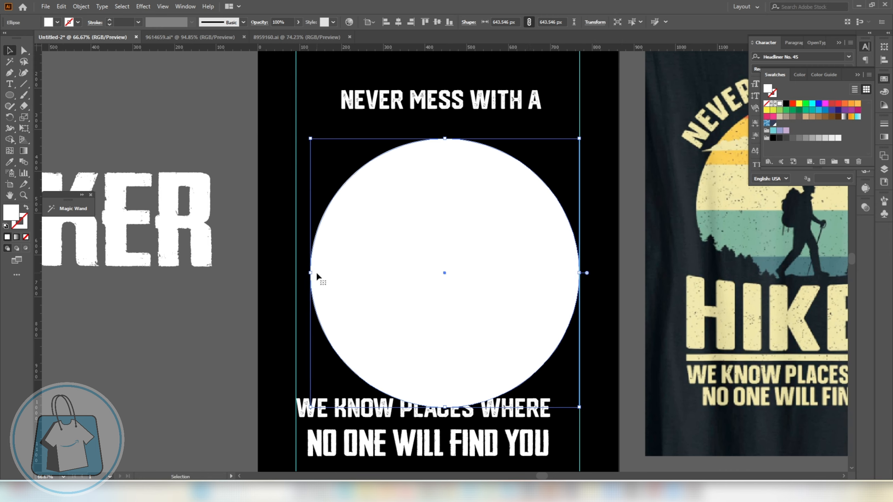
Step: Resize the white circle to 680 px so its edges meet both vertical guides
scroll(317, 274, "up", 2)
left_click_drag(302, 274, 269, 280)
scroll(488, 272, "down", 2)
scroll(532, 271, "up", 6)
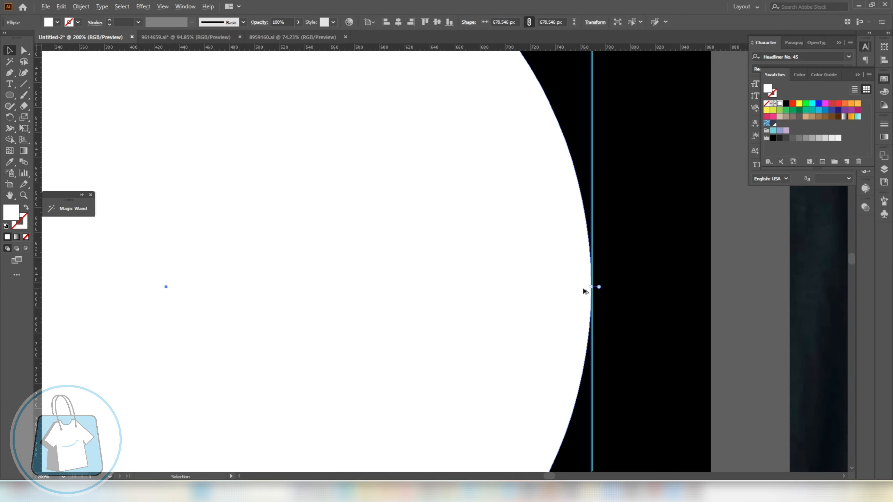
left_click_drag(612, 287, 612, 285)
scroll(597, 282, "down", 6)
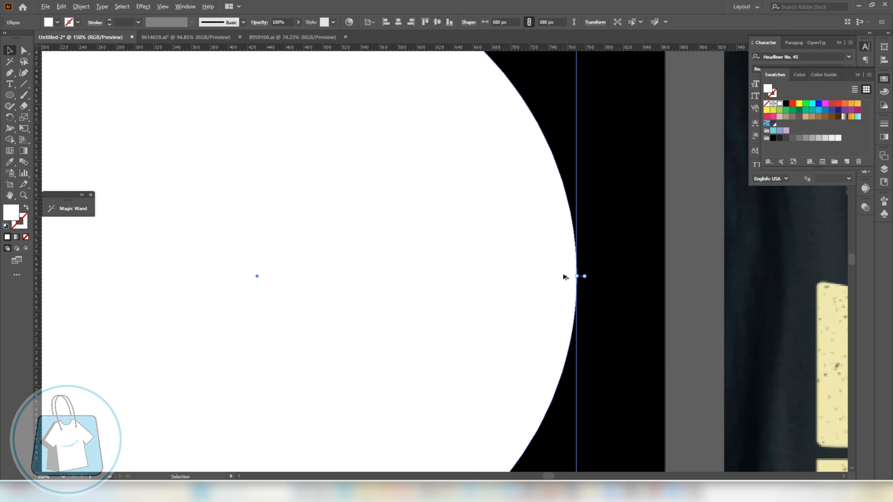
left_click(595, 313)
left_click(493, 297)
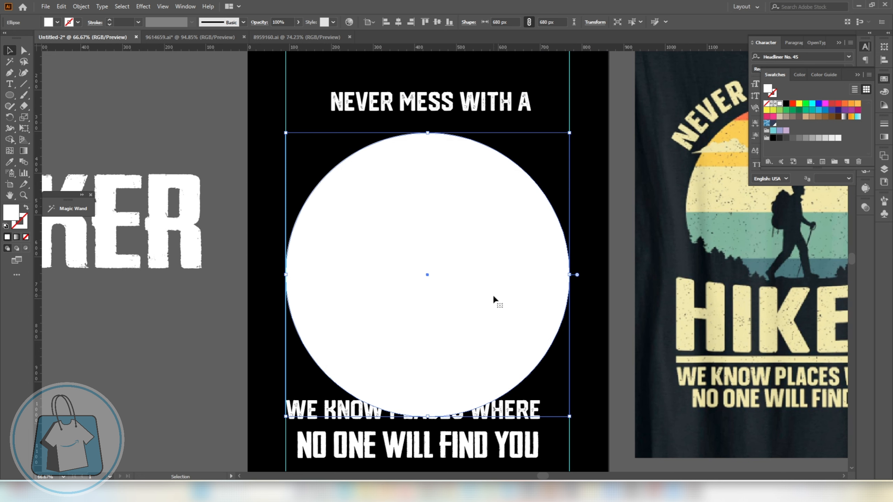
scroll(372, 313, "down", 1)
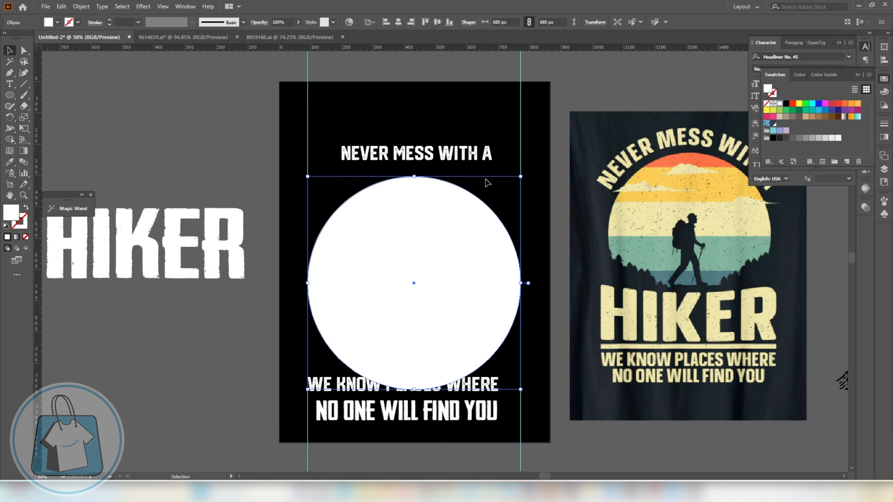
Step: Make a concentric copy of the circle, enlarge it to about 708 px, and turn it into an unfilled white outline
scroll(496, 227, "up", 1)
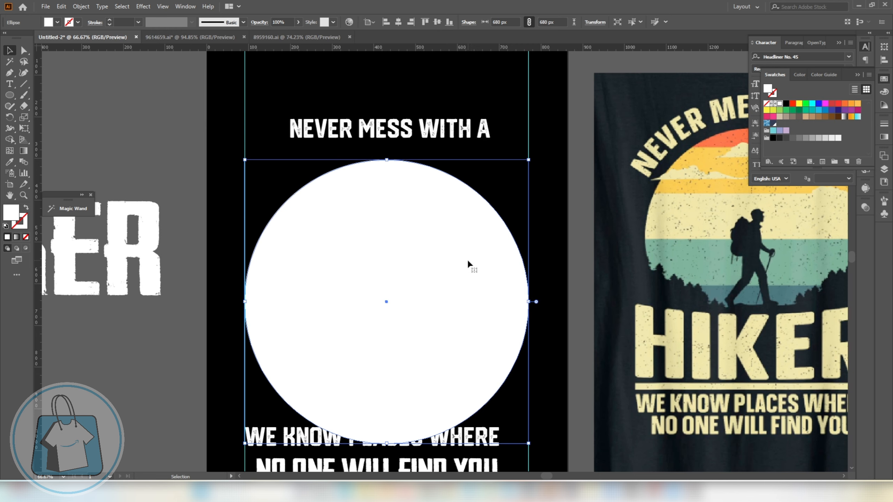
key("a")
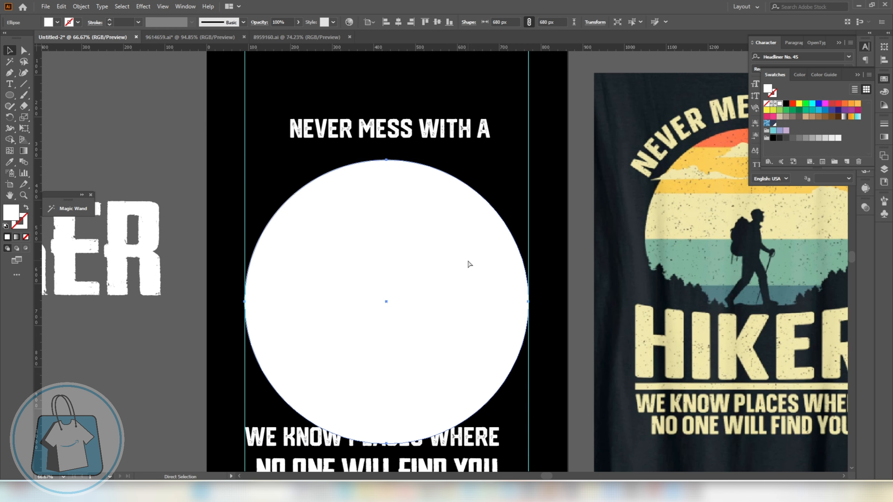
key("v")
scroll(466, 259, "up", 1)
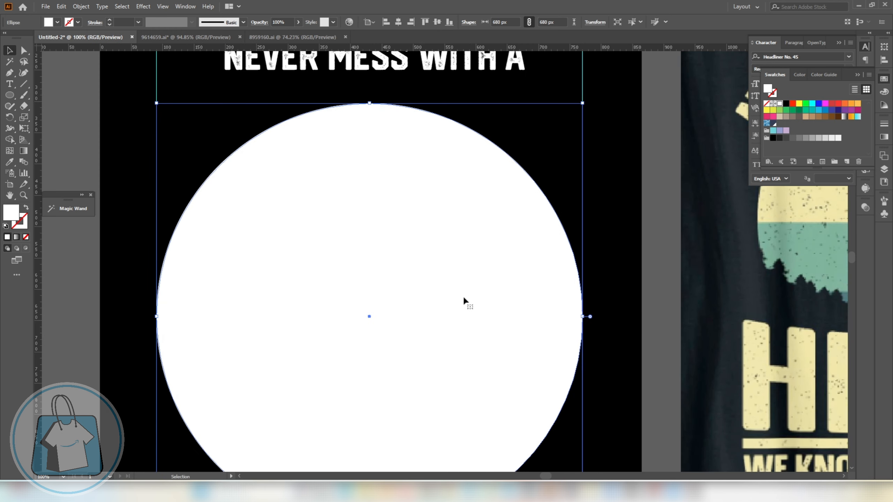
left_click_drag(582, 316, 592, 314)
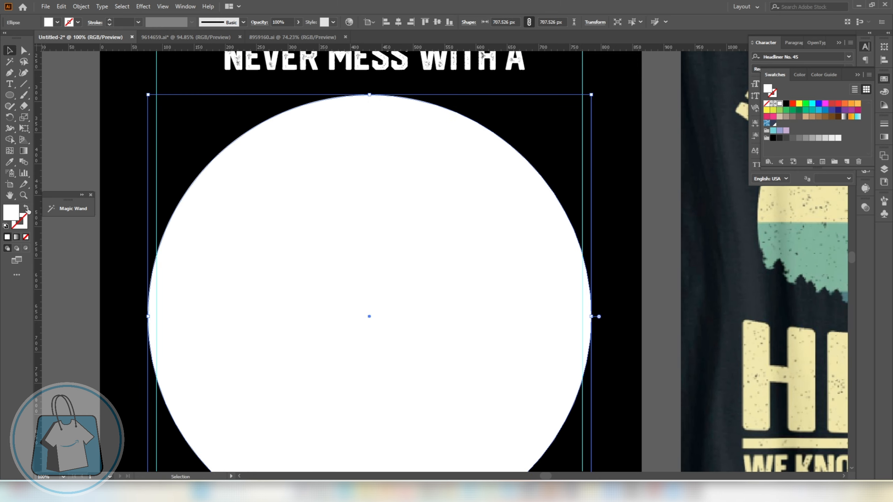
key("ctrl+z")
scroll(424, 247, "down", 2)
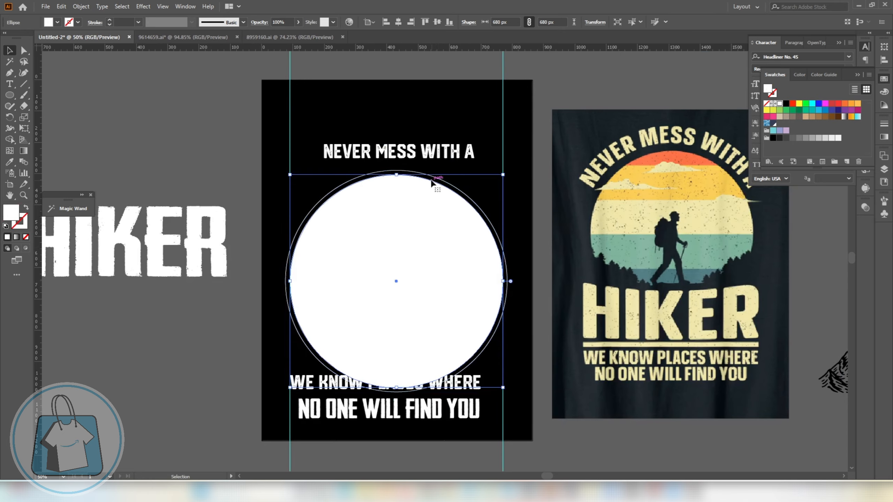
Step: Enlarge "NEVER MESS WITH A" to about 87 pt so it spans exactly from guide to guide
scroll(433, 166, "up", 1)
left_click(434, 152)
scroll(477, 152, "up", 1)
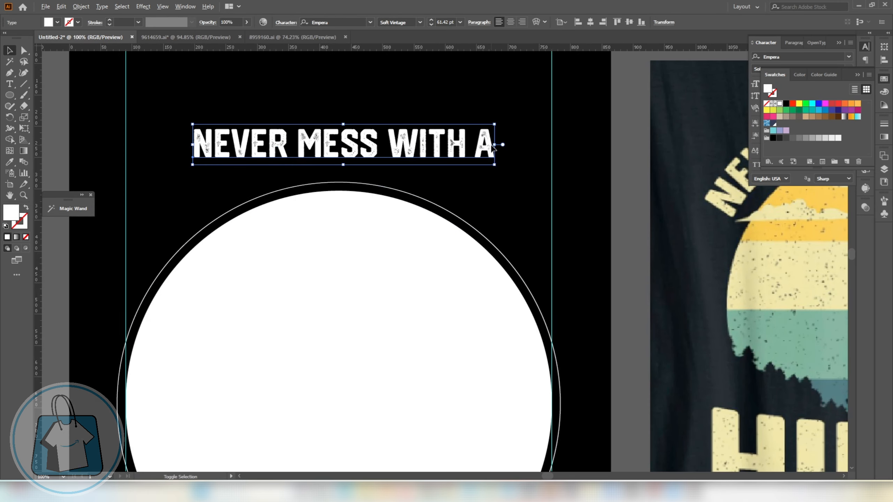
left_click_drag(495, 145, 553, 145)
left_click_drag(137, 144, 126, 145)
scroll(429, 137, "down", 1)
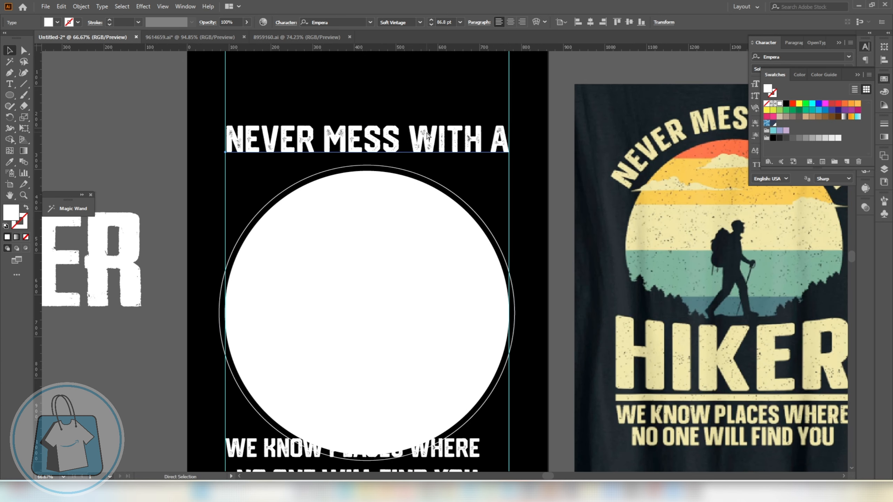
Step: Replace the straight "NEVER MESS WITH A" line with the same text running along the outer circle outline from its leftmost anchor
key("Delete")
left_click(386, 168)
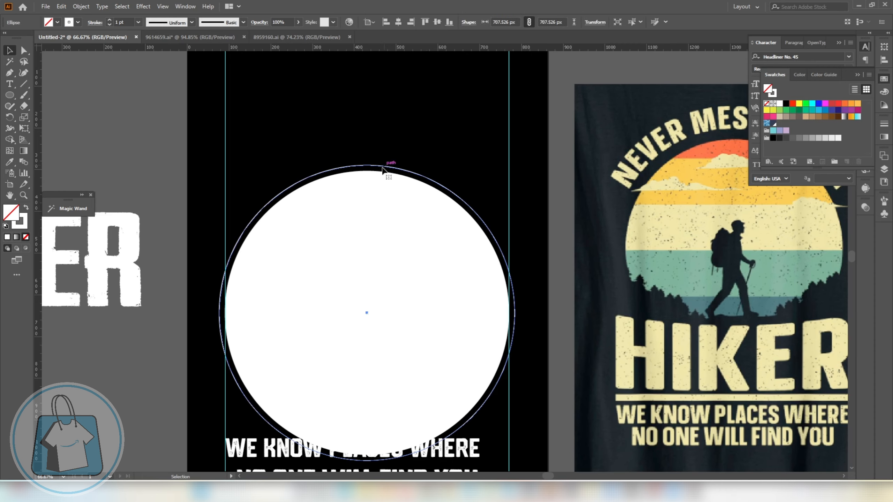
scroll(290, 221, "up", 1)
left_click_drag(9, 83, 56, 107)
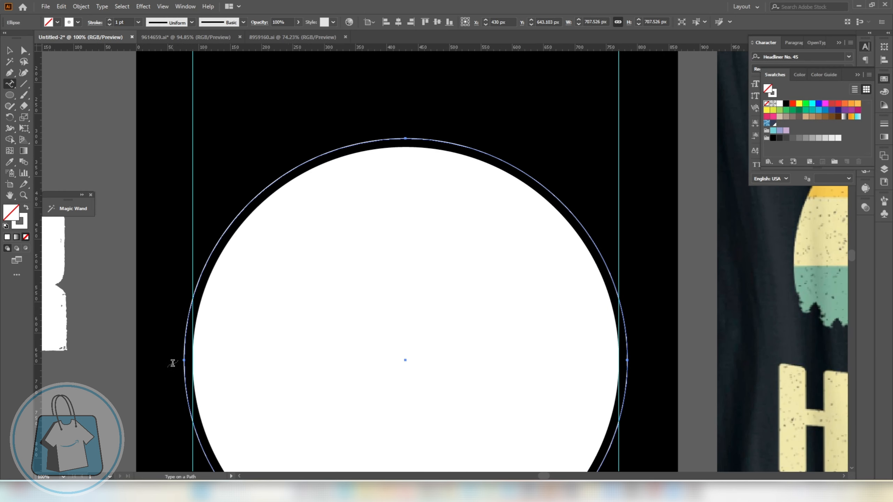
scroll(184, 366, "up", 2)
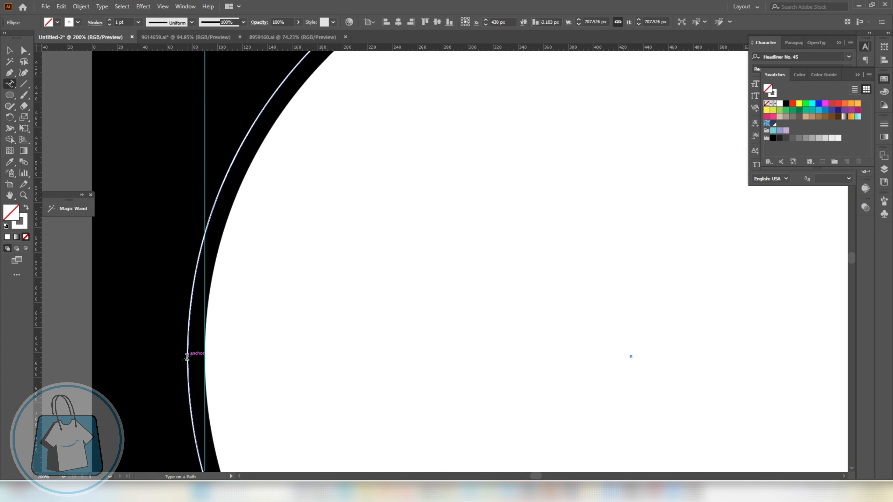
left_click(186, 358)
key("ctrl+v")
scroll(224, 244, "down", 2)
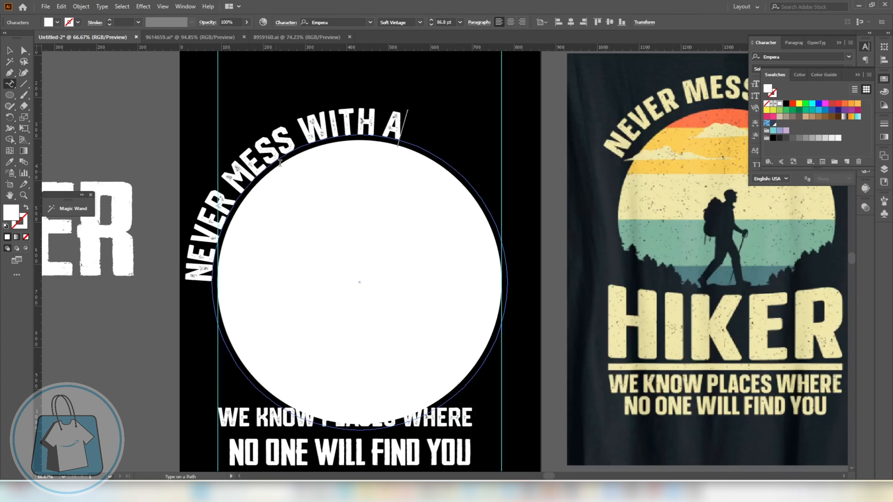
Step: Extend the path text's range across the whole upper half of the circle and center the text within it
left_click(9, 51)
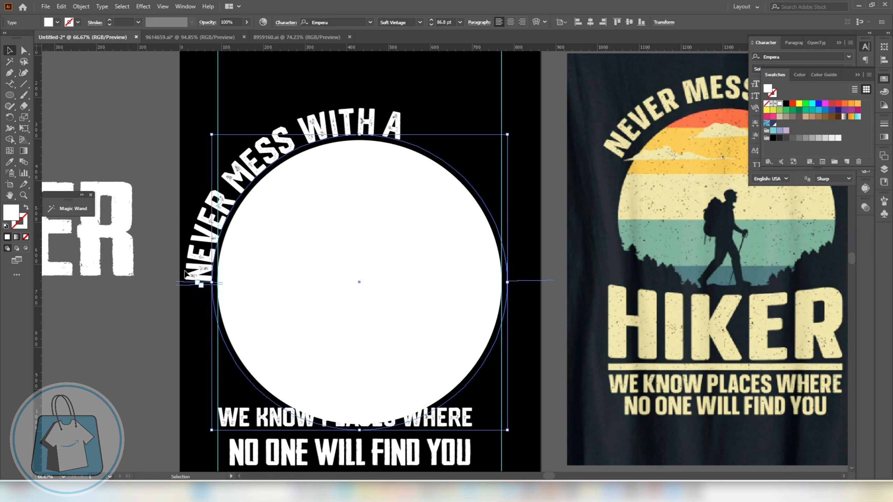
left_click_drag(178, 288, 521, 286)
left_click(510, 22)
scroll(409, 108, "up", 1)
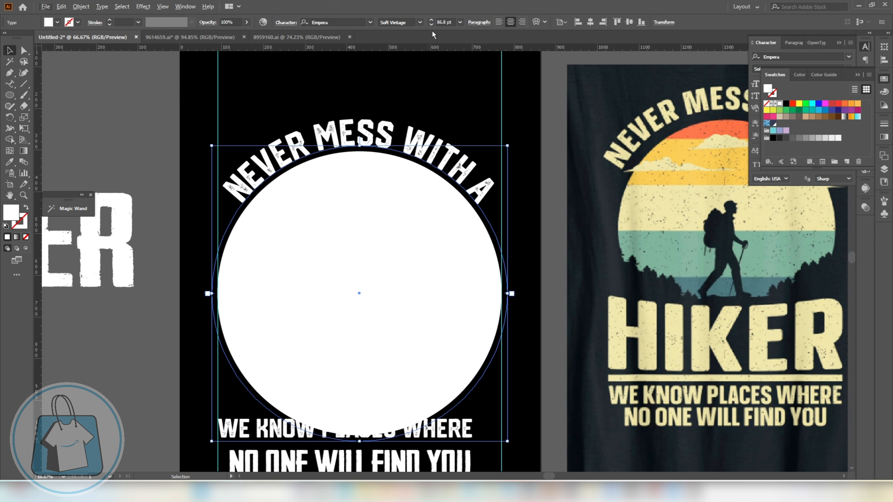
Step: Increase the font size of the curved "NEVER MESS WITH A" text to 99 pt
left_click(448, 22)
type("87")
key("Return")
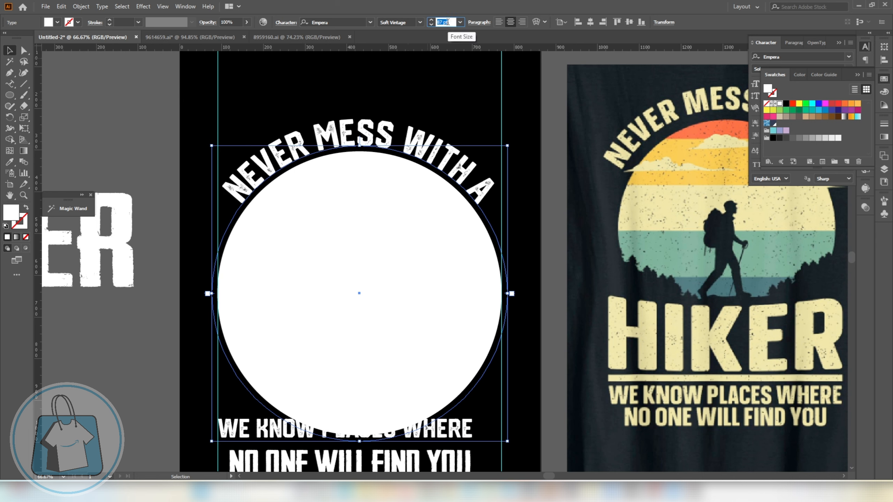
key("Up")
key("Up")
key("Up")
key("Up")
key("Up")
key("Up")
key("Up")
key("Up")
key("Up")
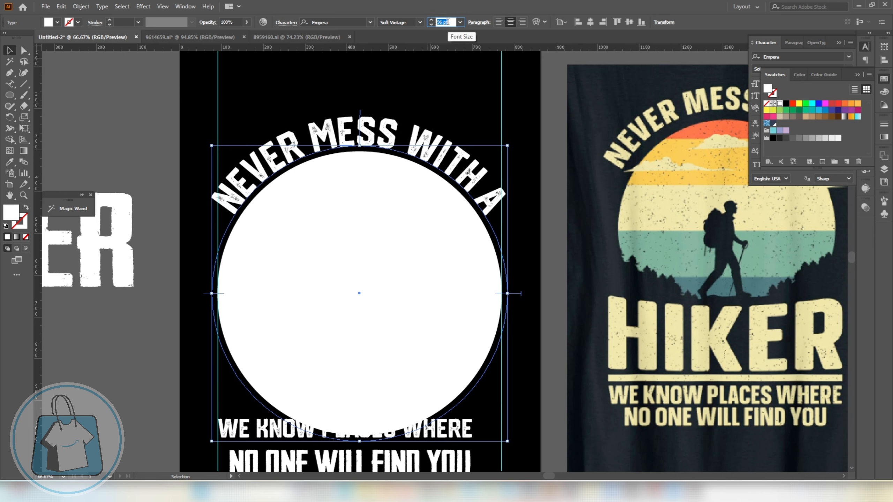
key("Up")
key("Up")
key("Up")
left_click(447, 78)
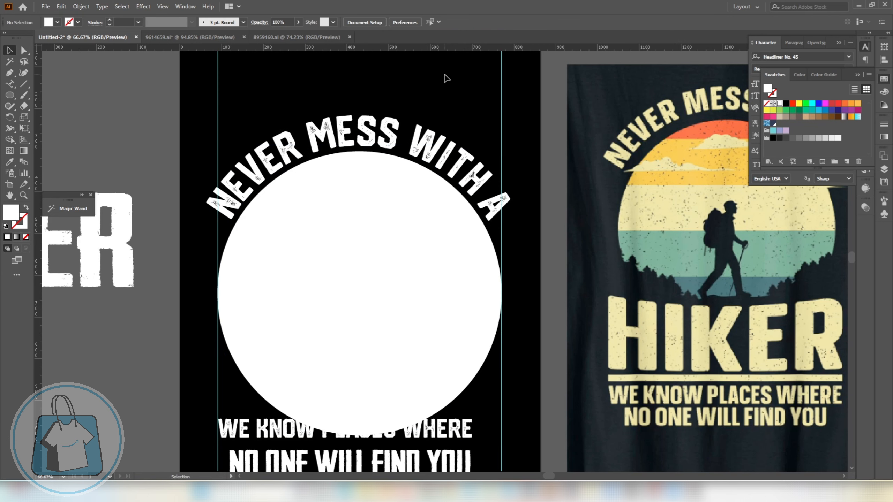
left_click(429, 119)
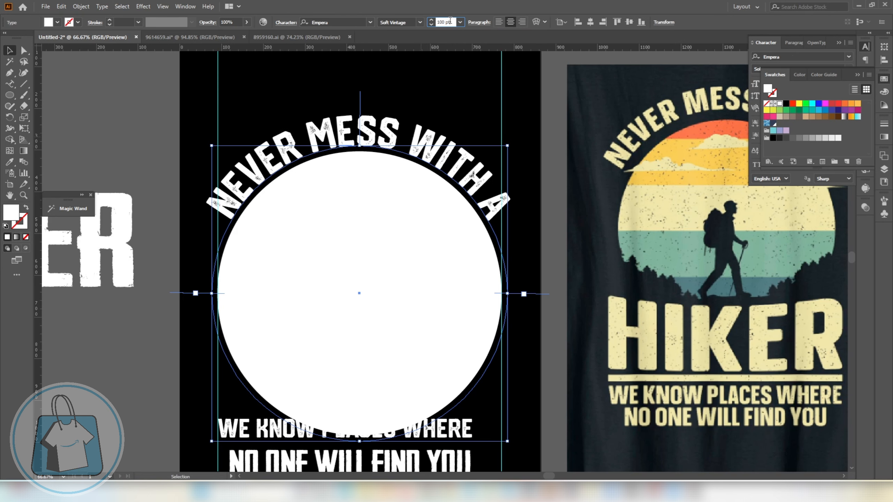
left_click(438, 85)
scroll(450, 266, "down", 1)
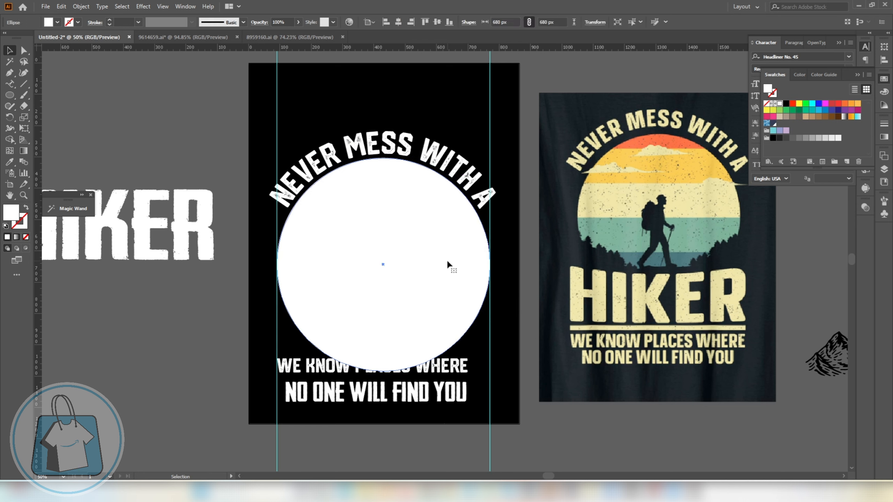
Step: Convert the curved "NEVER MESS WITH A" text to outlines
left_click(451, 169)
right_click(452, 168)
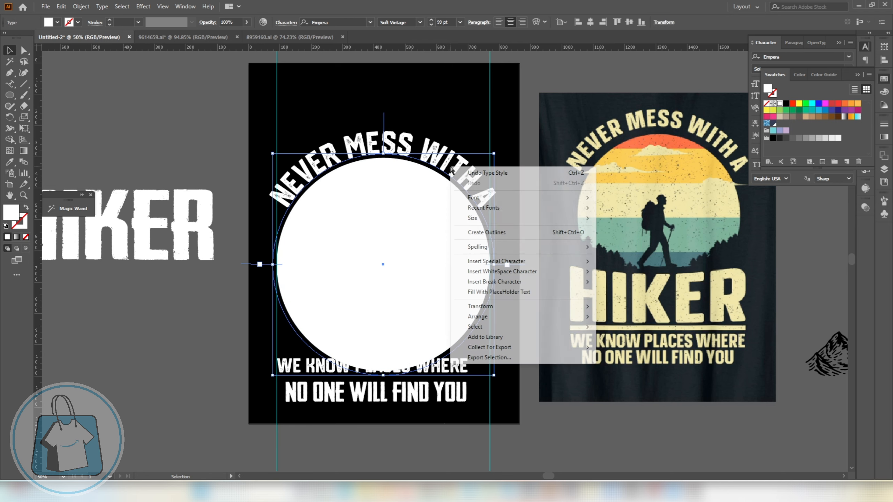
left_click(488, 234)
left_click(520, 268)
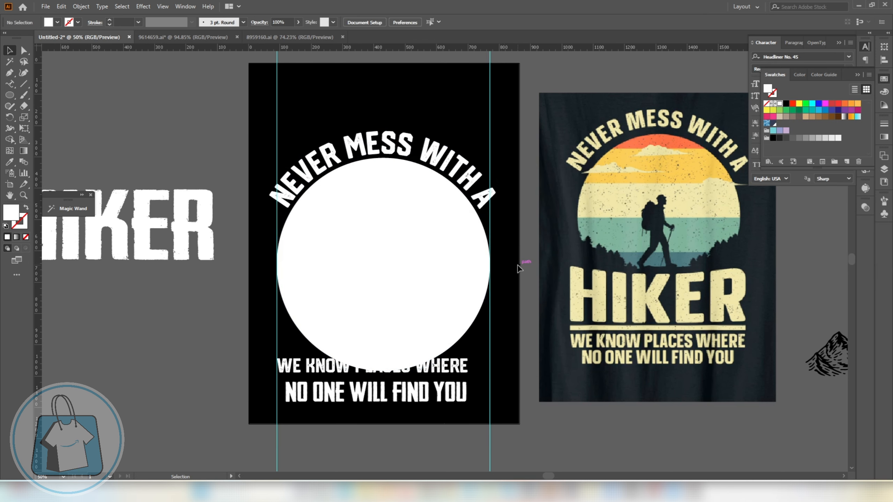
Step: Erase the lower part of the white circle along a straight horizontal edge, leaving it about 527 px tall
left_click(451, 329)
scroll(412, 368, "up", 2)
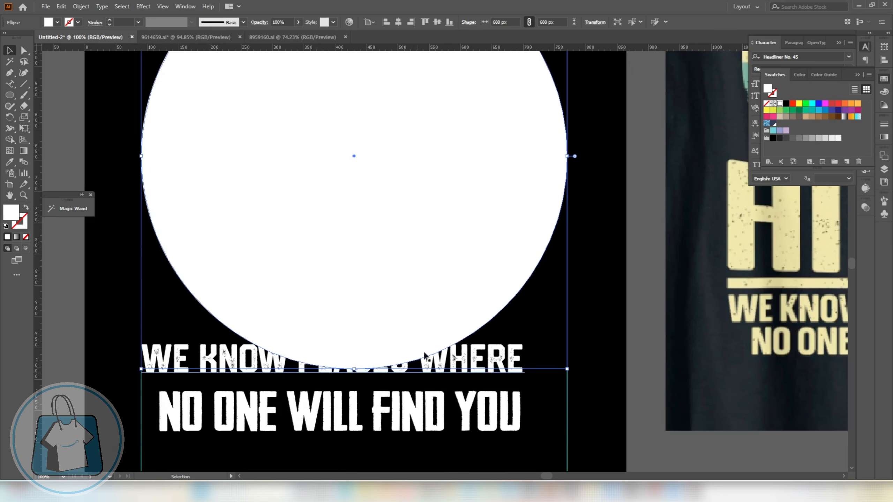
scroll(451, 334, "down", 1)
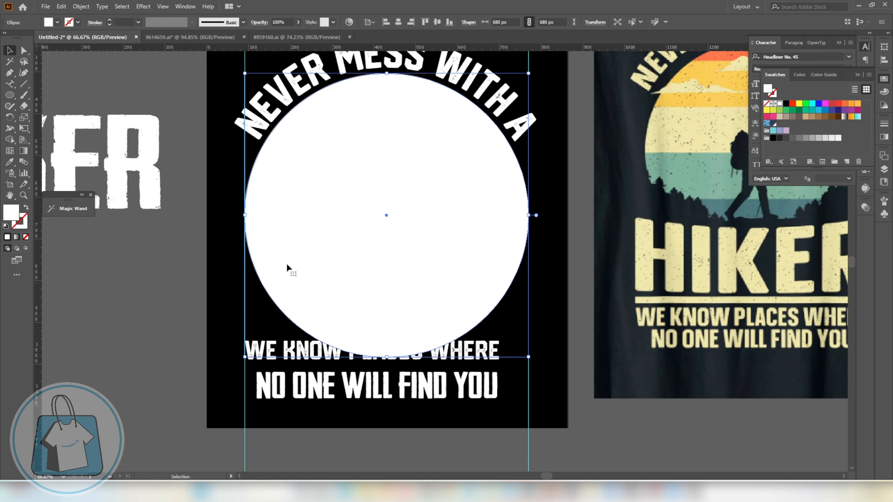
left_click(24, 106)
mouse_move(210, 299)
left_mouse_down()
mouse_move(316, 355)
mouse_move(548, 425)
mouse_move(259, 366)
mouse_move(202, 329)
left_mouse_up()
scroll(554, 382, "up", 2)
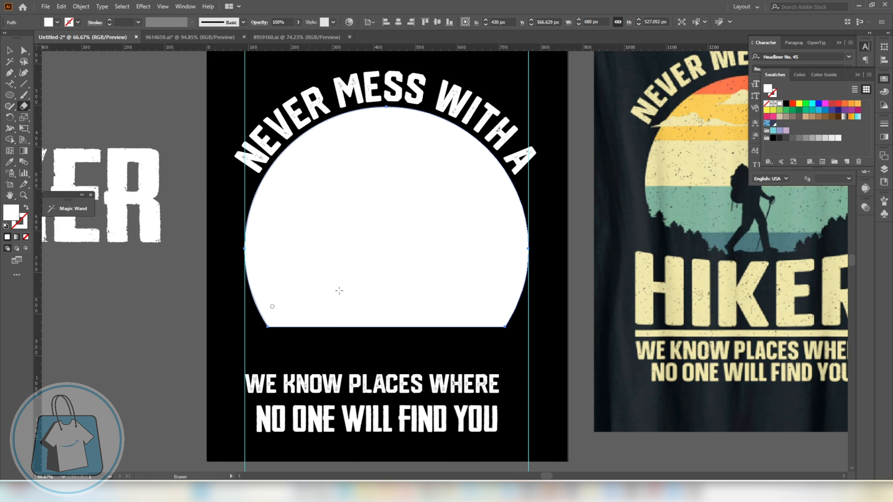
scroll(341, 289, "down", 2)
scroll(408, 318, "up", 1)
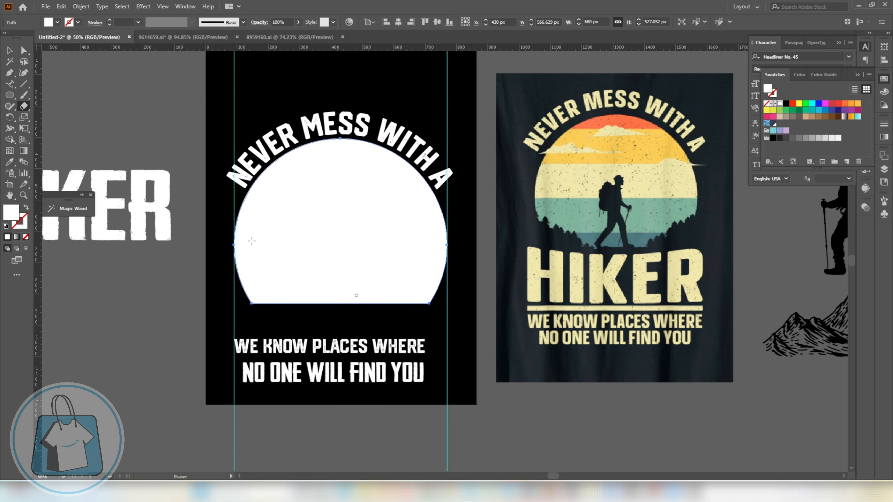
left_click(9, 50)
left_click(148, 265)
Step: Draw a horizontal line about 839 px long from the artboard's left edge across the upper part of the white shape
scroll(387, 282, "up", 1)
scroll(387, 281, "up", 1)
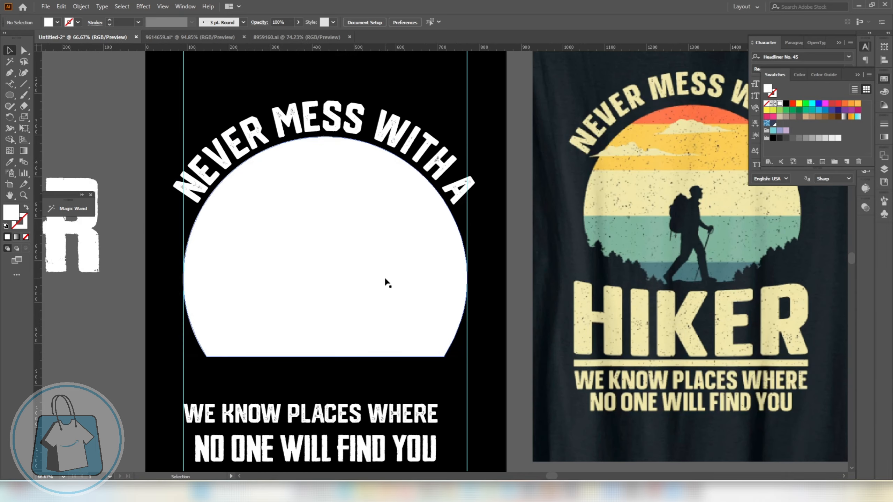
left_click(351, 262)
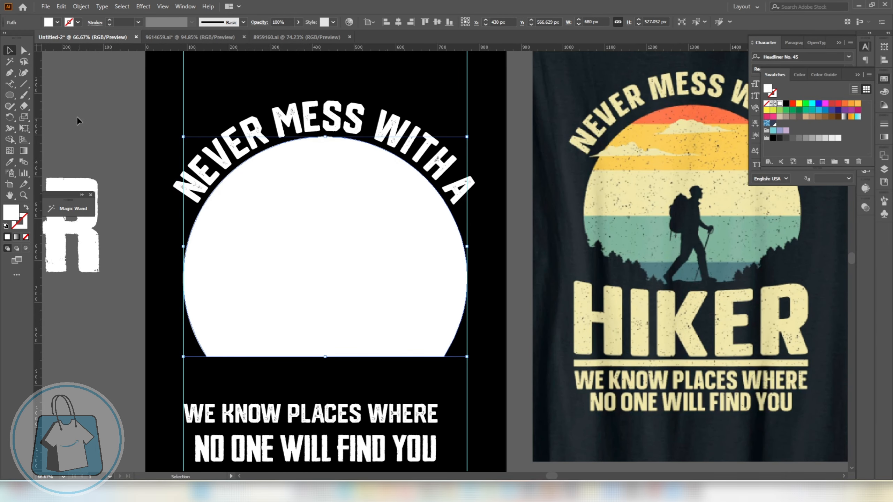
left_click(24, 84)
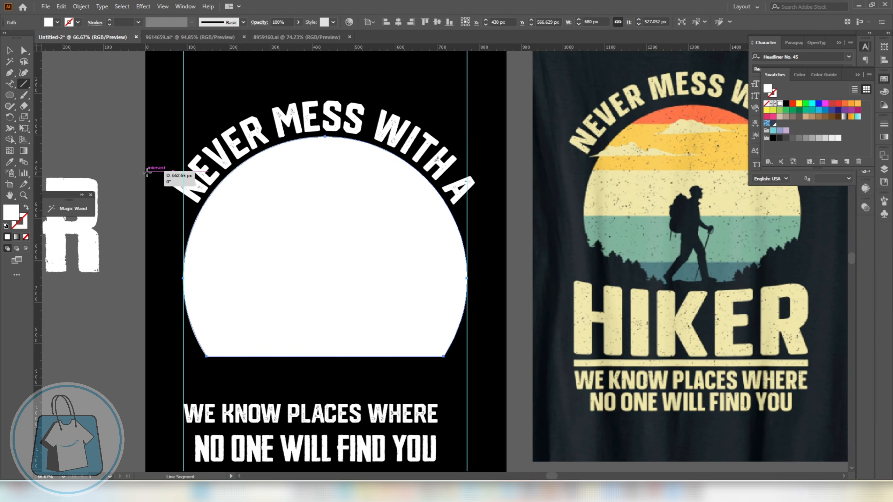
left_click_drag(146, 171, 496, 193)
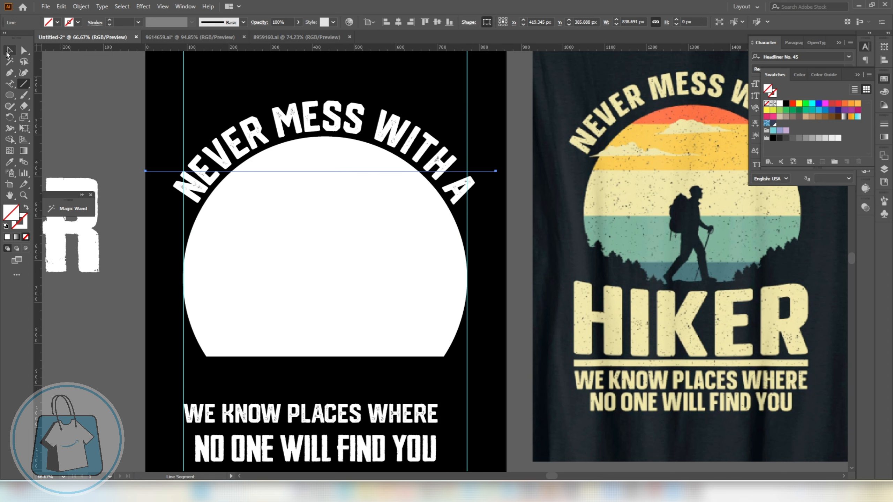
left_click(9, 52)
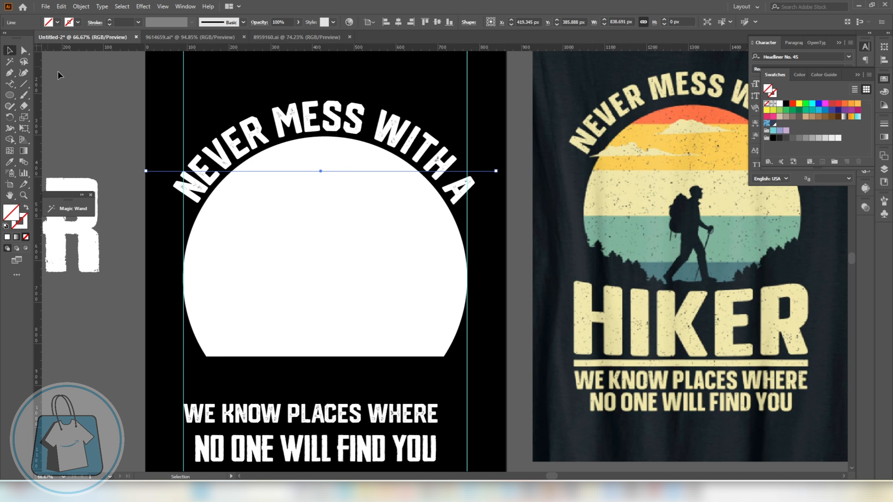
Step: Give the horizontal line a black 11 pt stroke
left_click(79, 23)
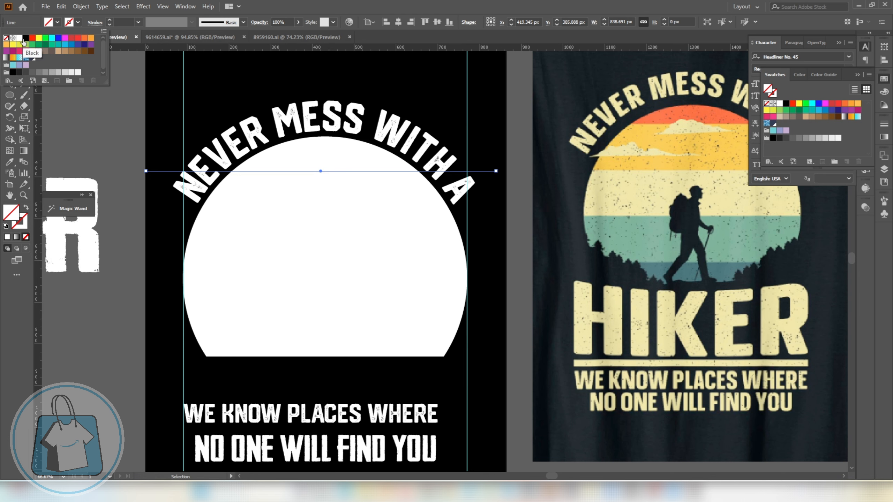
left_click(26, 42)
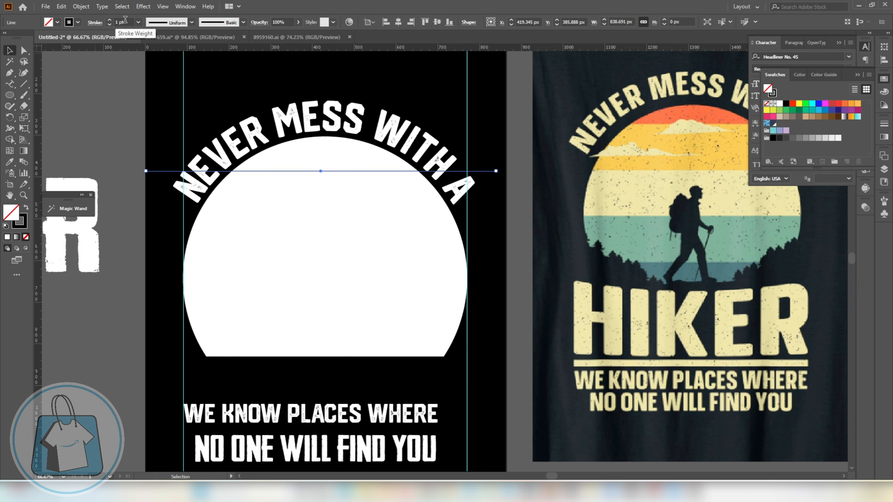
scroll(125, 20, "up", 10)
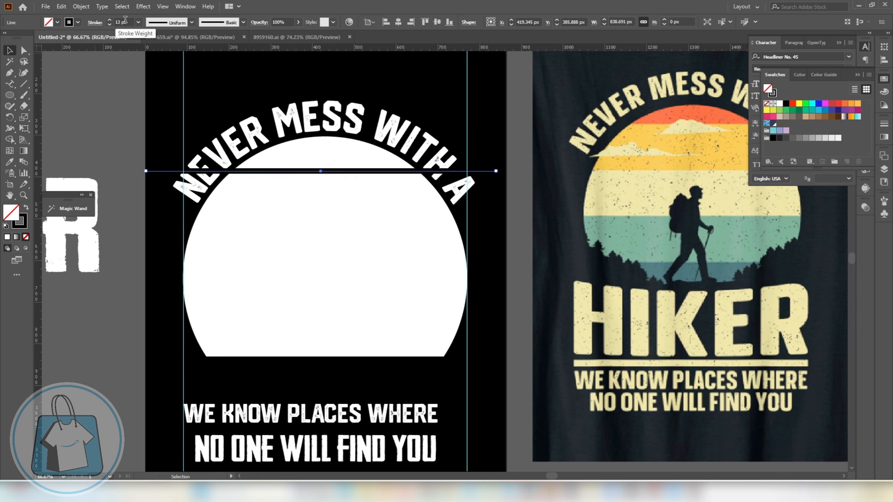
scroll(125, 23, "down", 2)
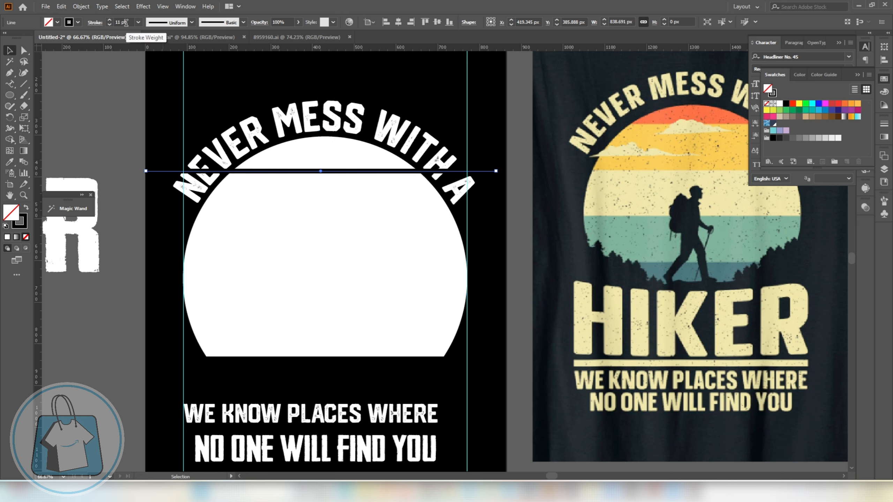
scroll(126, 23, "up", 1)
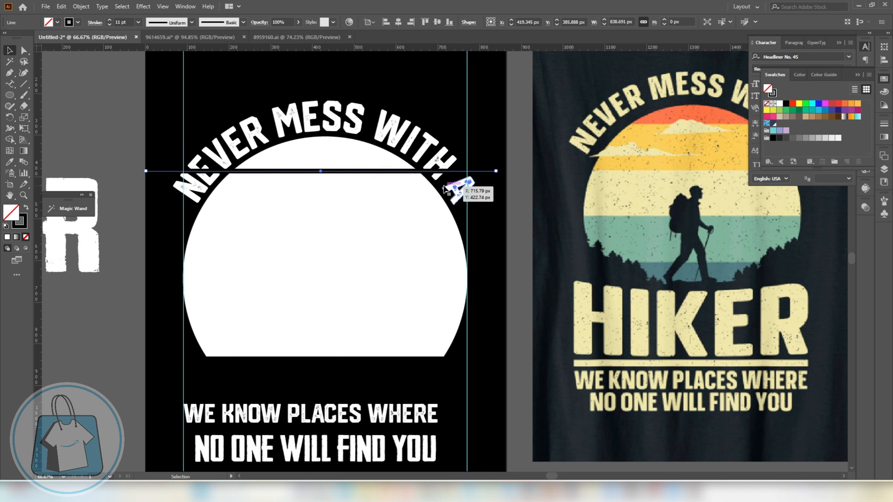
Step: Duplicate the black line down the white shape and repeat the copy to get four evenly spaced lines
left_click_drag(412, 171, 410, 230)
key("ctrl+d")
key("ctrl+d")
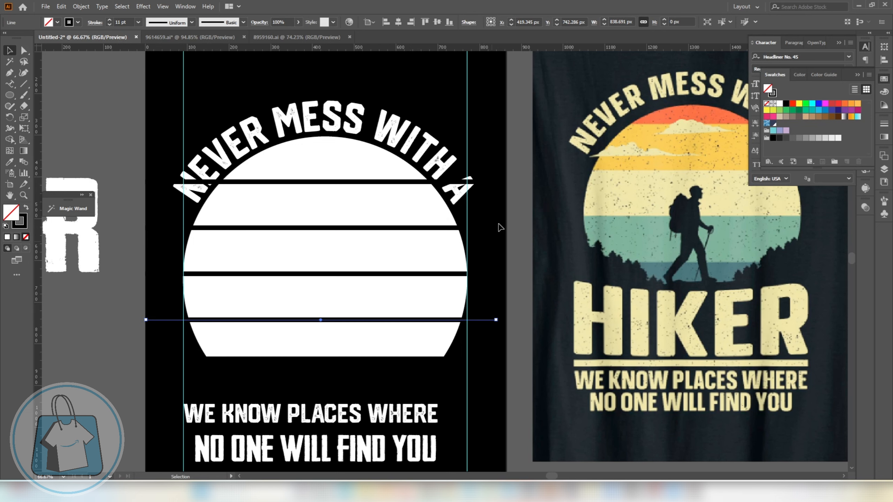
Step: Group the four black lines and center them vertically on the white shape
left_click_drag(494, 165, 509, 363)
key("ctrl+g")
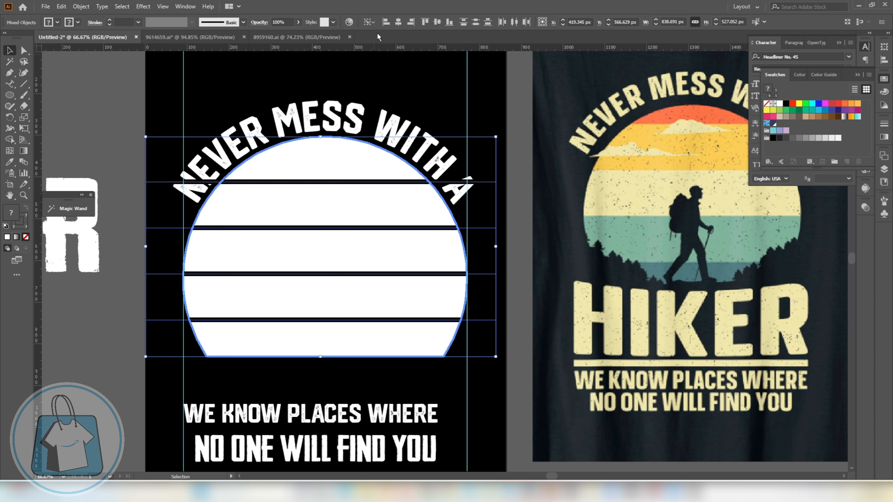
left_click(436, 28)
left_click(518, 247)
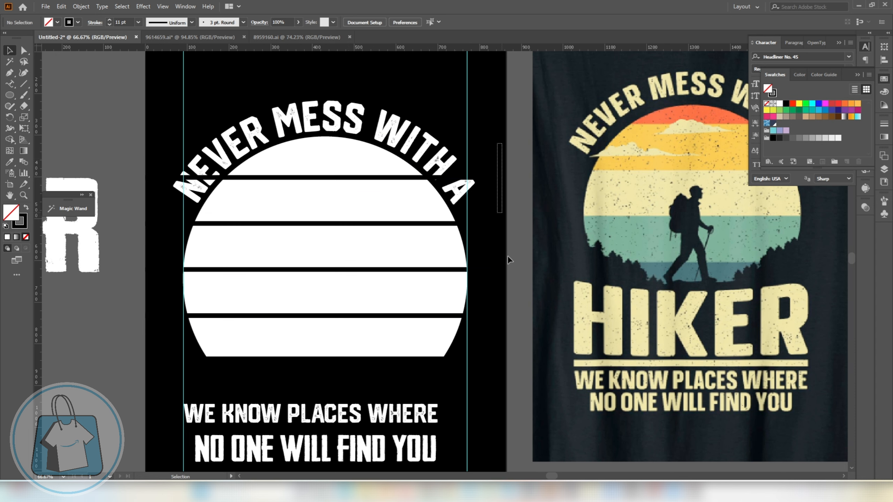
Step: Reduce the height of the grouped black lines to about 322 px, keeping the group centered on the shape
scroll(315, 178, "up", 1)
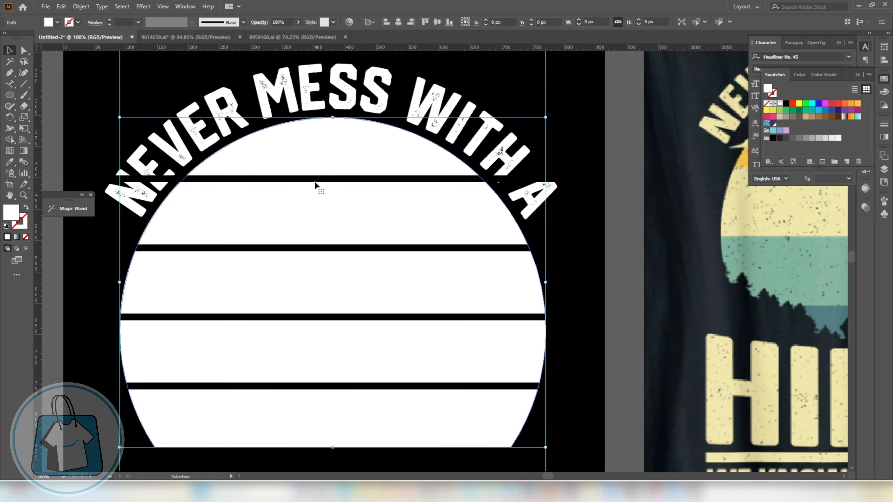
left_click(320, 179)
left_click_drag(326, 180, 329, 185)
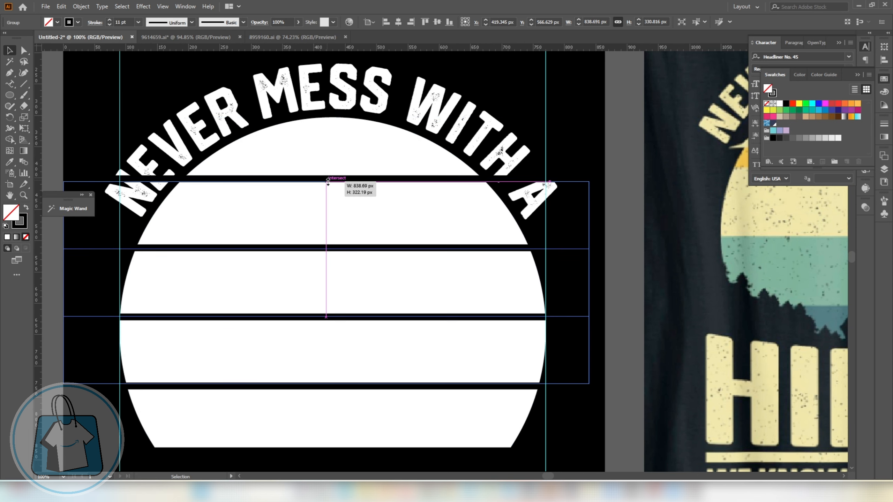
scroll(366, 224, "down", 2)
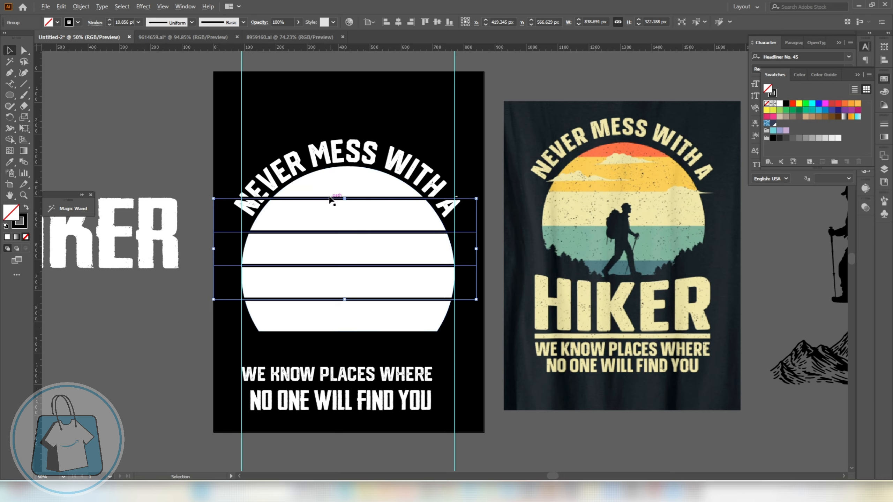
Step: Set the stroke weight of the four grouped black lines to 11 pt
scroll(335, 200, "up", 1)
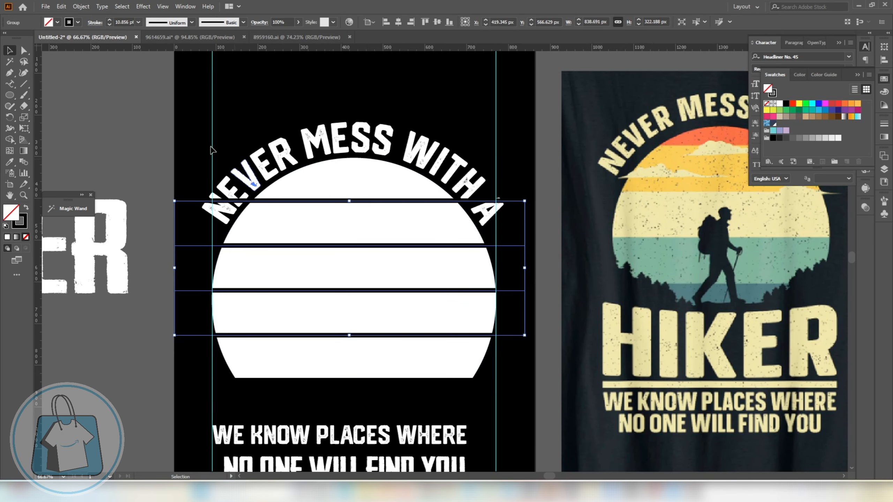
left_click(126, 23)
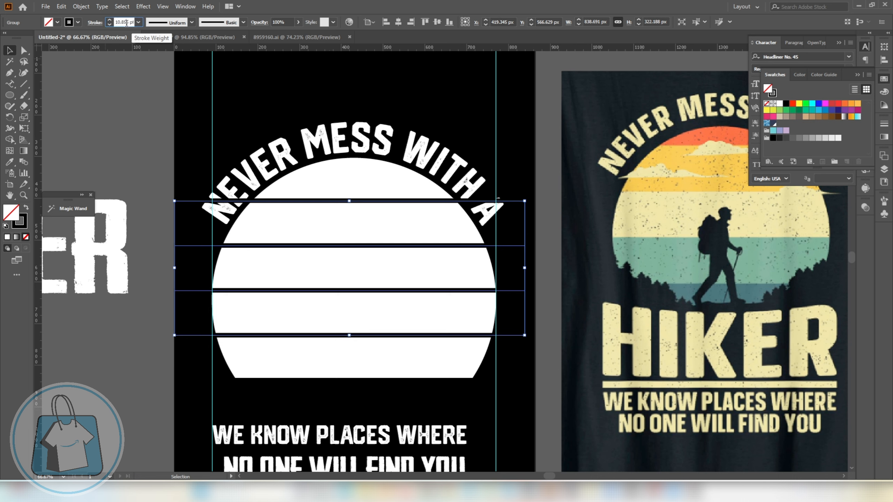
type("11")
key("Return")
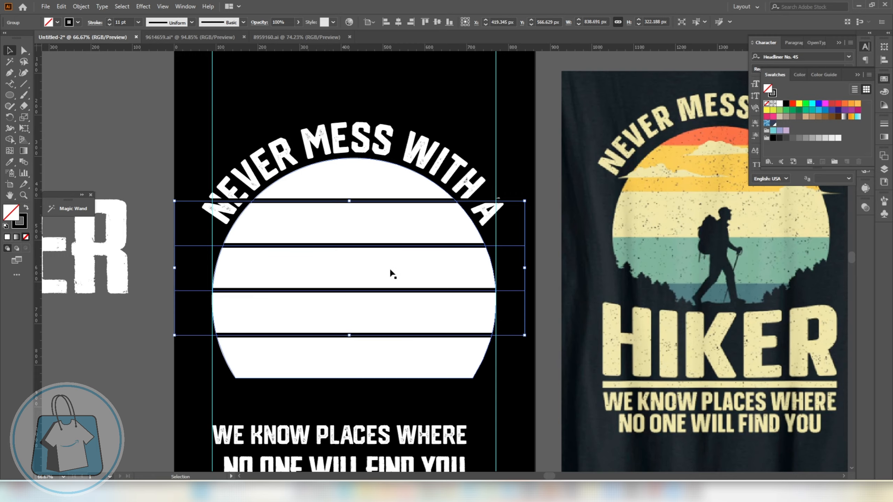
Step: Expand the strokes of the grouped black lines into filled shapes
scroll(388, 271, "up", 1)
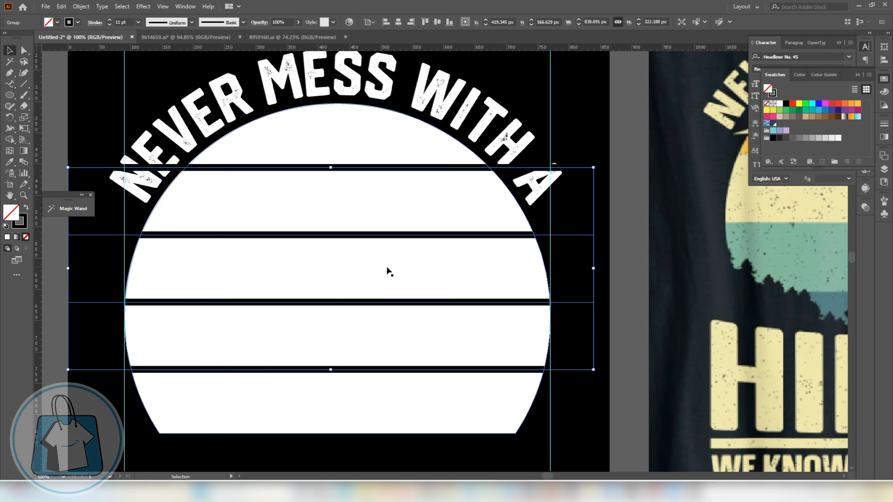
left_click(81, 6)
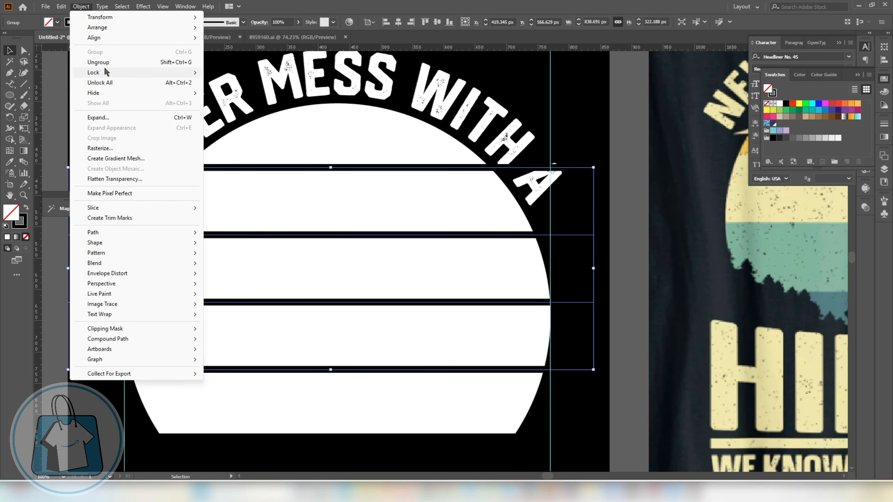
left_click(125, 117)
left_click(425, 297)
scroll(434, 281, "down", 1)
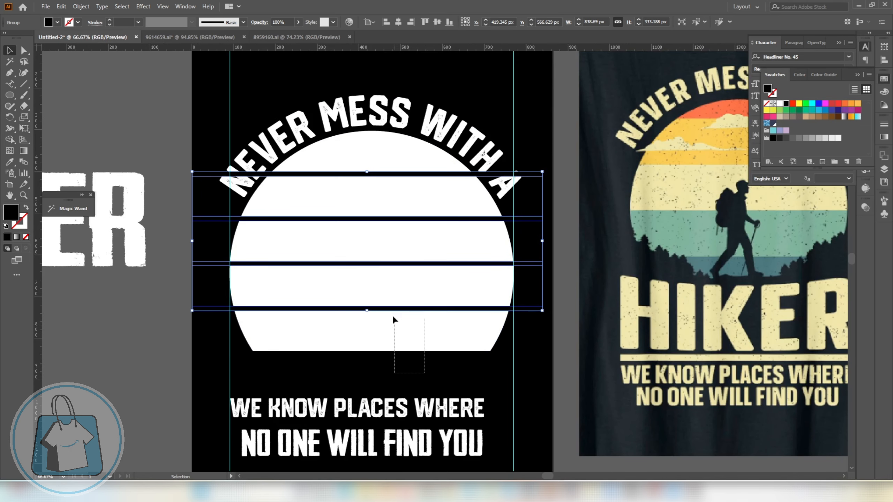
Step: Subtract the expanded bars from the white circle shape with Minus Front and ungroup the resulting five bands
left_click_drag(393, 320, 384, 301)
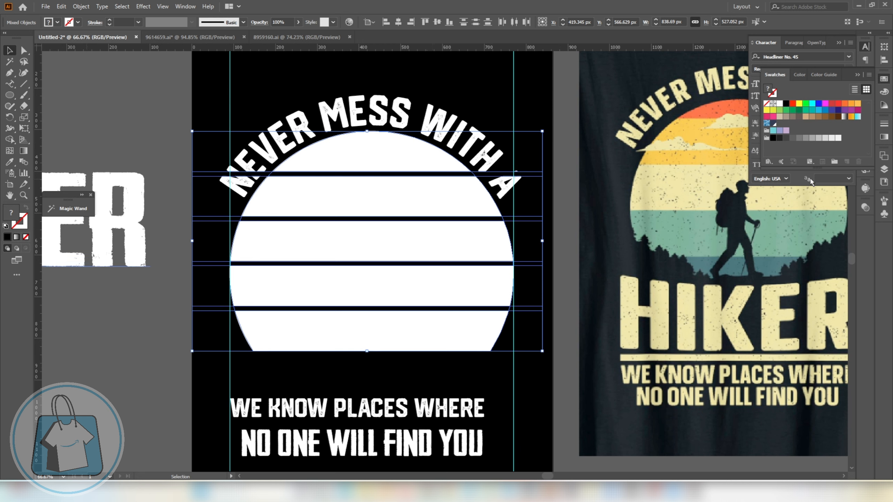
left_click(858, 76)
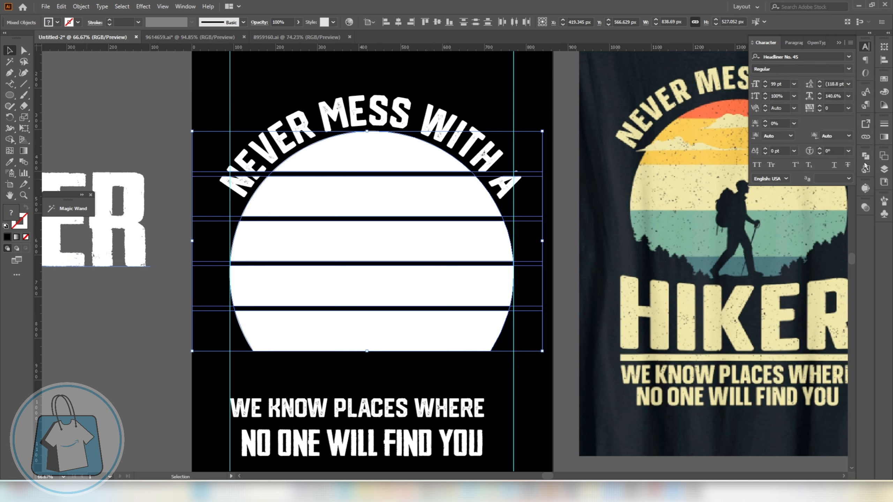
left_click(865, 157)
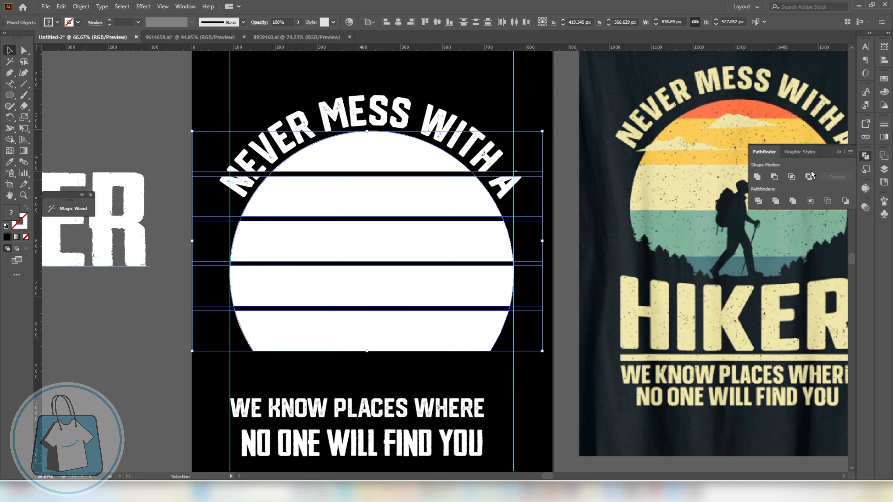
left_click(774, 177)
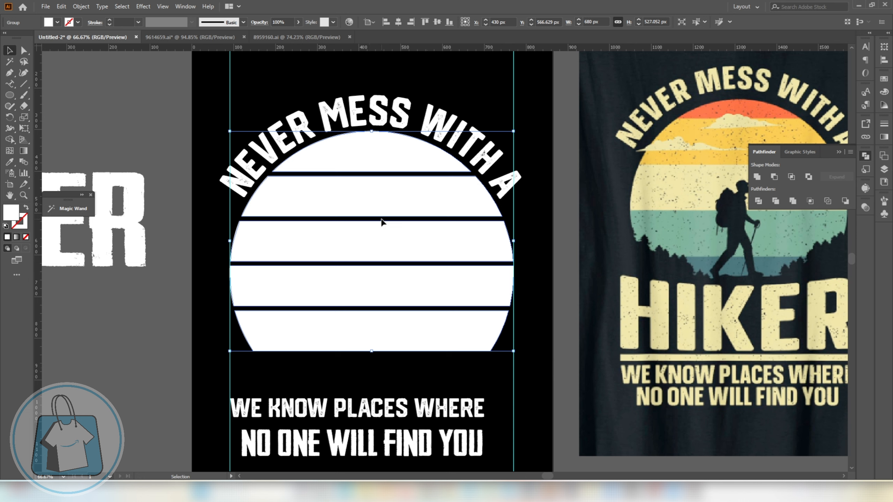
right_click(396, 247)
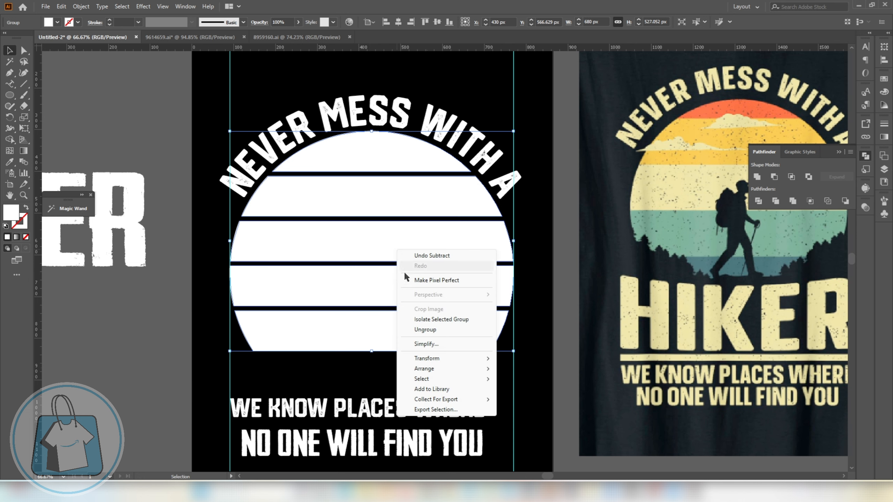
left_click(423, 329)
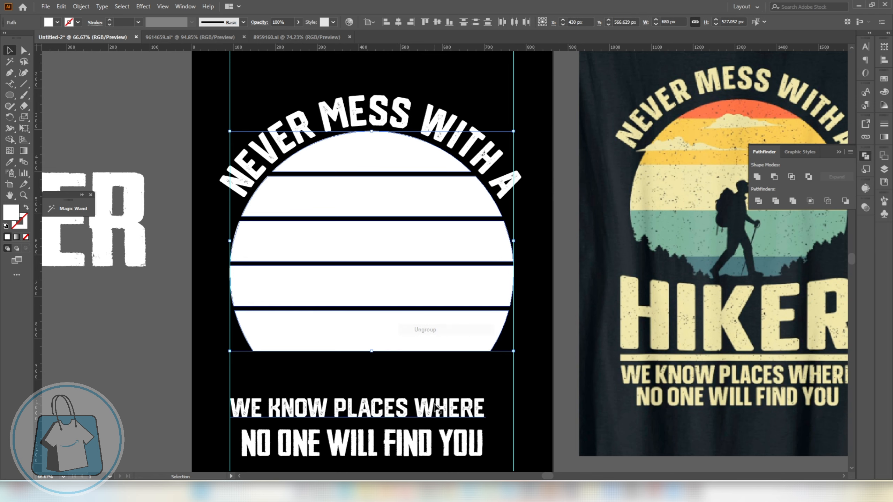
Step: Fill the topmost band with the coral red sampled from the reference shirt's sun
left_click(394, 170)
scroll(336, 269, "down", 1)
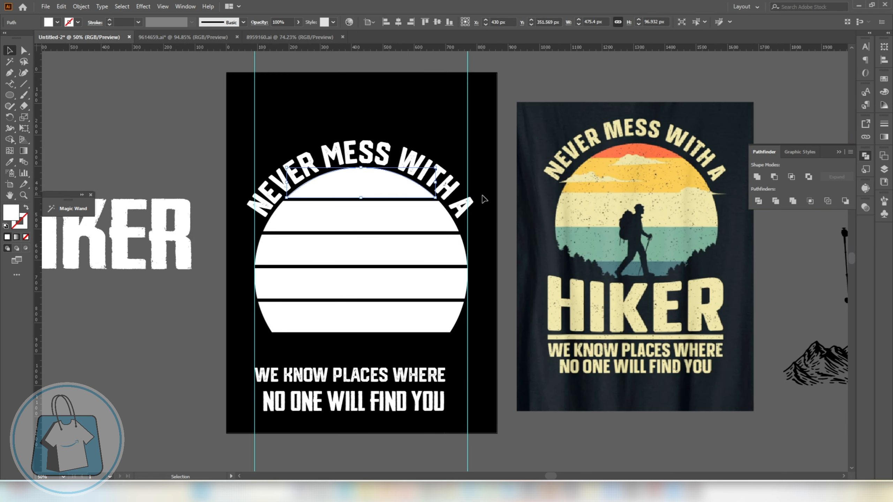
key("i")
scroll(480, 165, "up", 1)
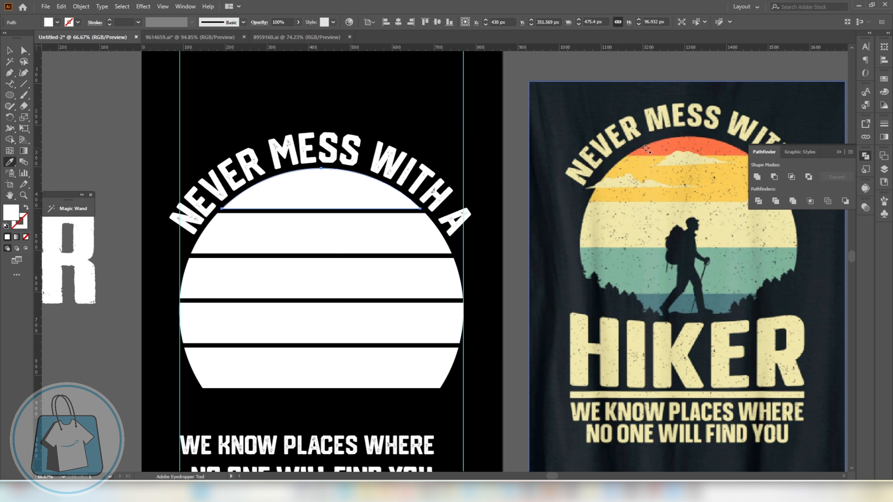
left_click(646, 149)
key("v")
Step: Color the second band yellow and the third band cream using the Eyedropper on the reference image
left_click(399, 229)
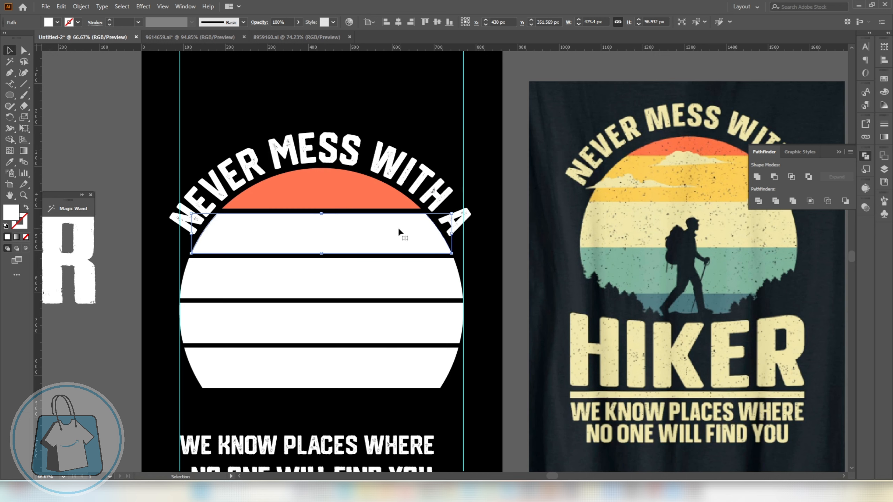
key("i")
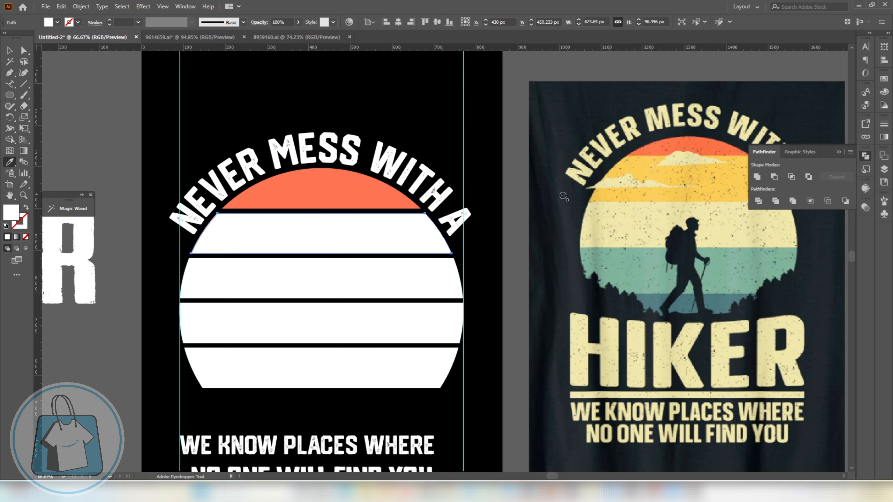
left_click(637, 169)
key("v")
left_click(436, 271)
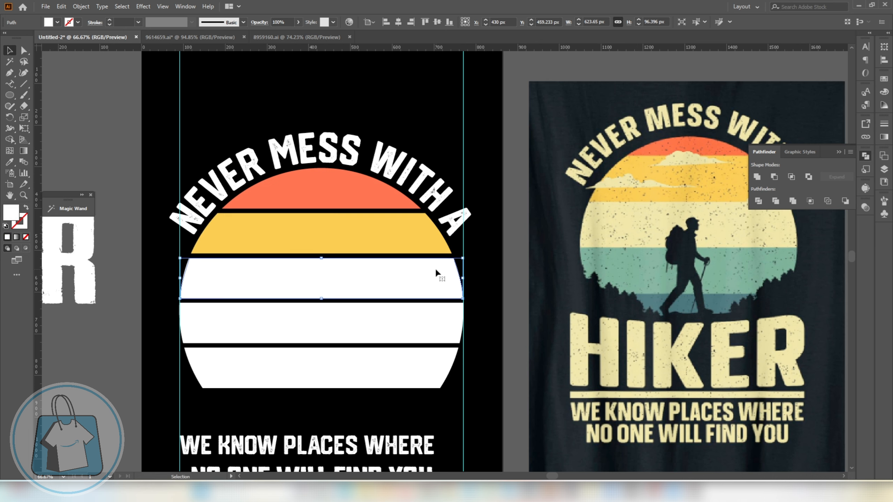
key("i")
left_click(637, 208)
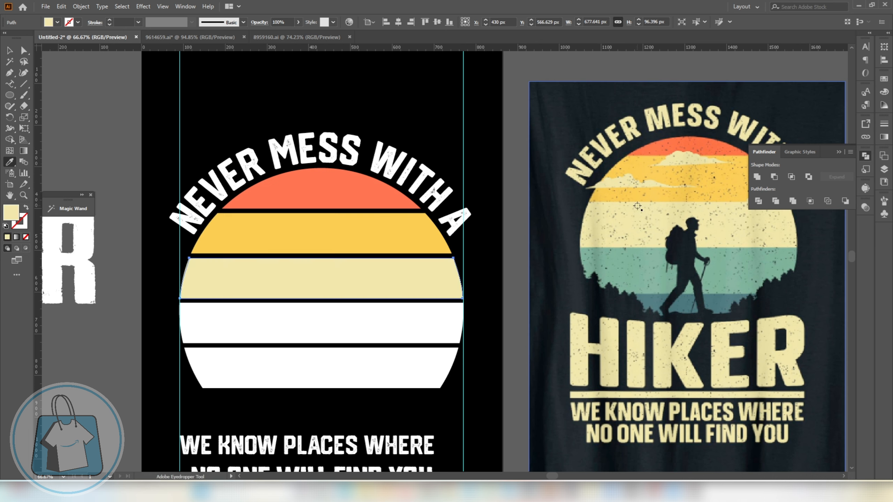
Step: Color the fourth band light green and the bottom band dark teal, sampling both from the reference image
left_click(365, 319, "ctrl")
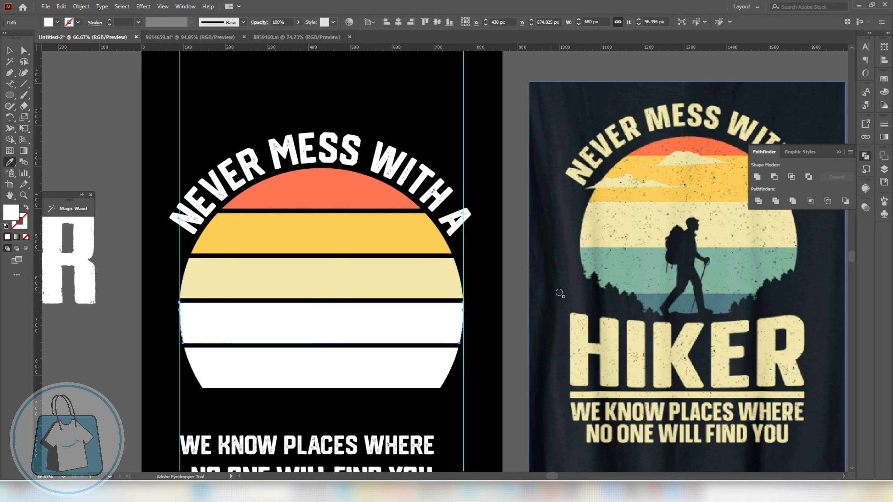
left_click(637, 252)
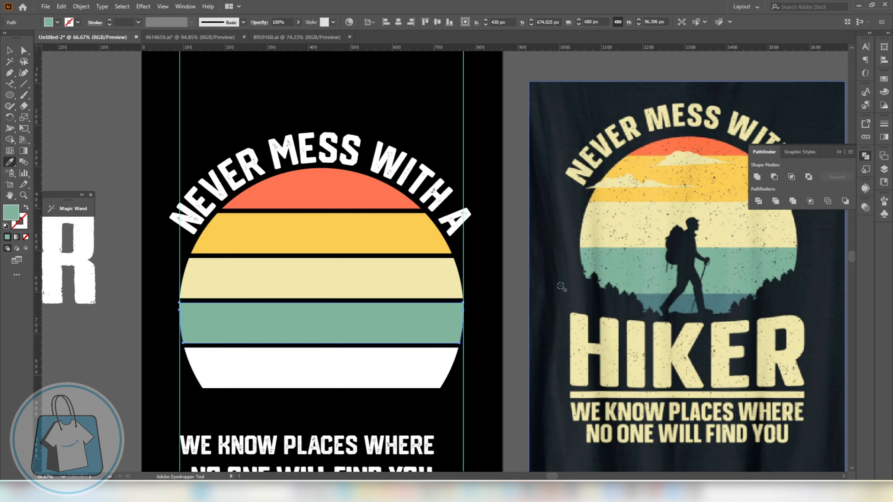
left_click(372, 374, "ctrl")
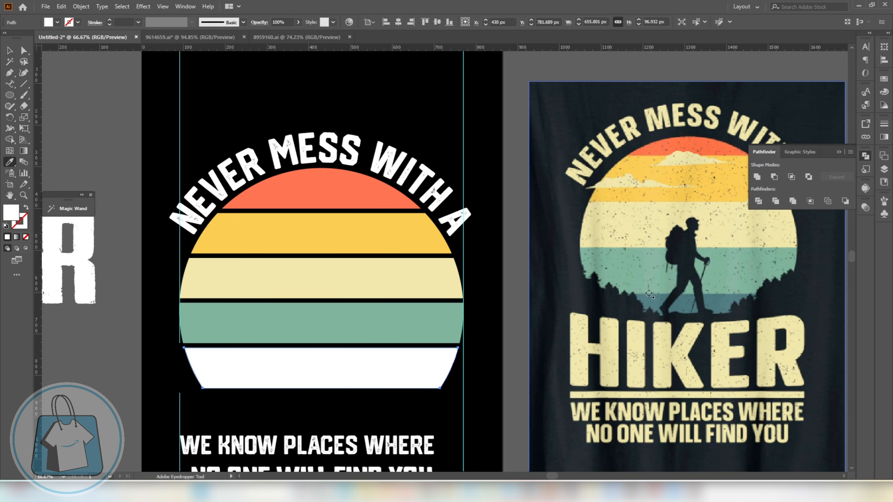
left_click(649, 294)
left_click(9, 50)
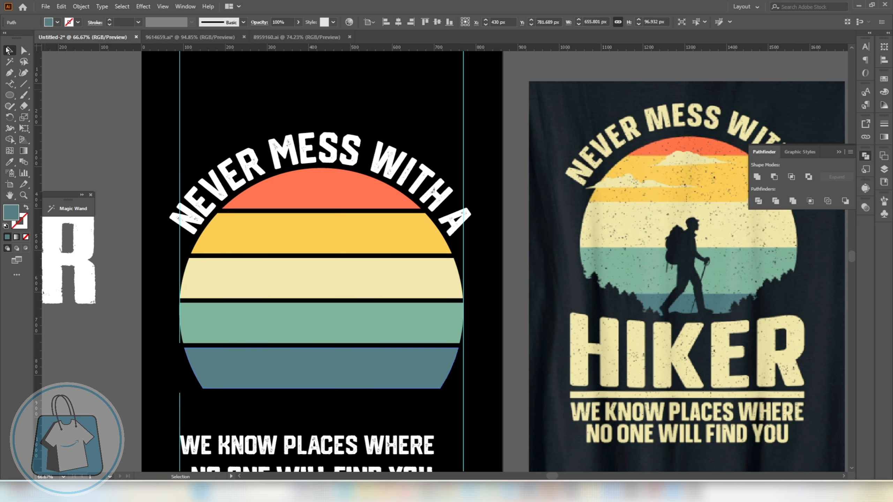
Step: Group the five colored bands of the circle
scroll(478, 259, "down", 2)
left_click_drag(352, 376, 330, 166)
key("ctrl+g")
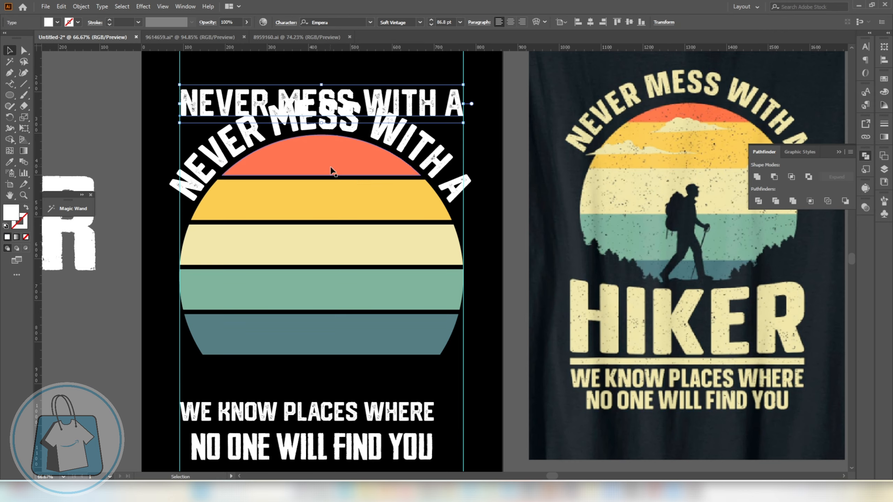
Step: Select the banded circle together with the curved slogan and move both straight up on the artboard
key("ctrl+minus")
key("a")
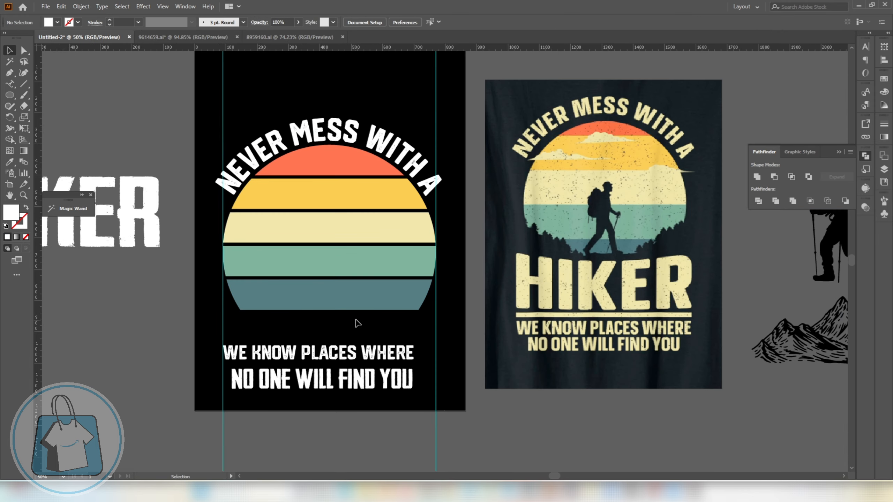
key("v")
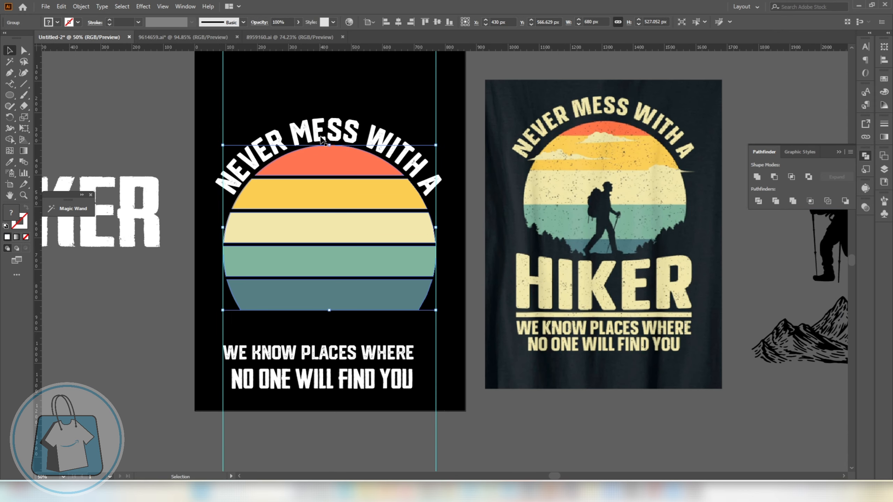
key("ctrl+minus")
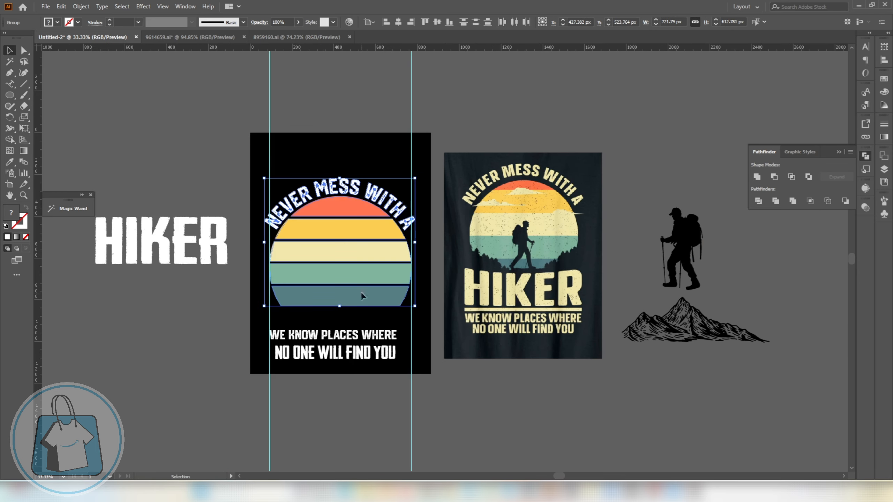
left_click_drag(361, 291, 362, 263)
Step: Place the HIKER text just beneath the banded circle and enlarge it to about 320 pt, reaching the right guide
left_click_drag(196, 242, 366, 305)
key("ctrl+1")
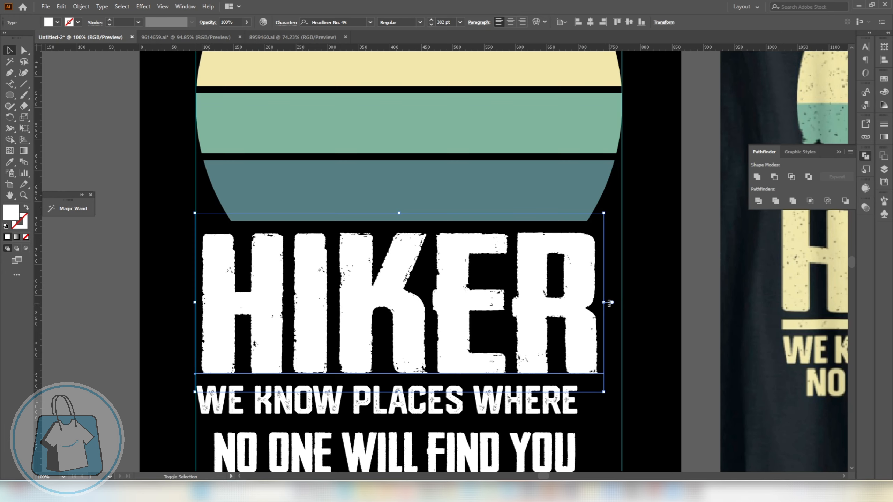
left_click_drag(610, 303, 629, 302)
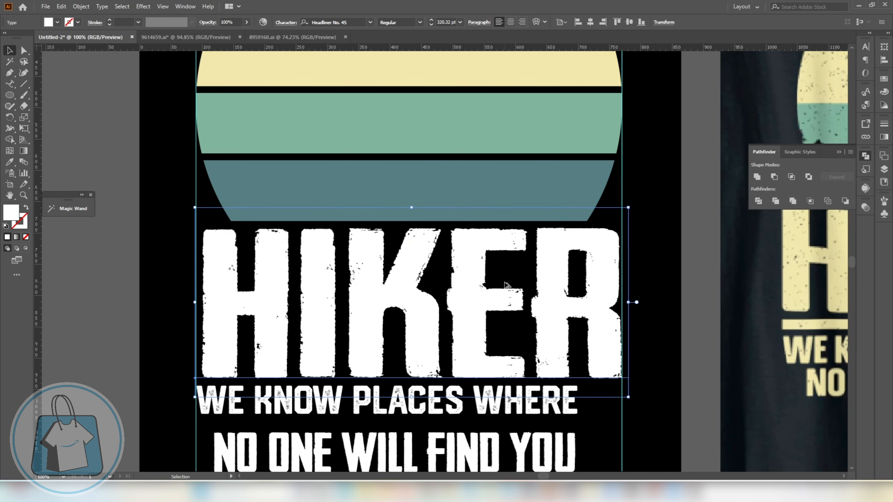
Step: Move the lines "NO ONE WILL FIND YOU" and "WE KNOW PLACES WHERE" down to leave a gap below HIKER
key("ctrl+0")
left_click(508, 373)
scroll(508, 373, "up", 2)
left_click_drag(508, 373, 508, 404)
left_click(517, 332)
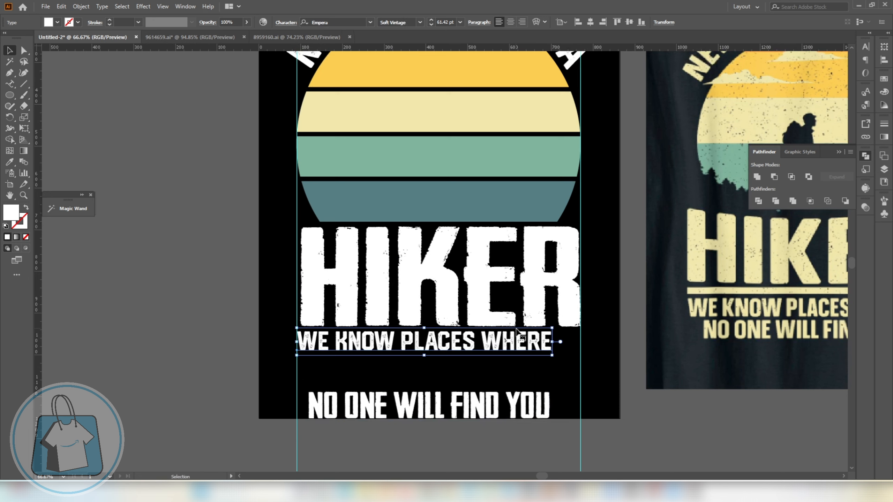
left_click_drag(517, 333, 517, 356)
Step: Convert HIKER and the two slogan lines below it to outlines and deselect them
left_click(523, 291)
left_click(514, 367)
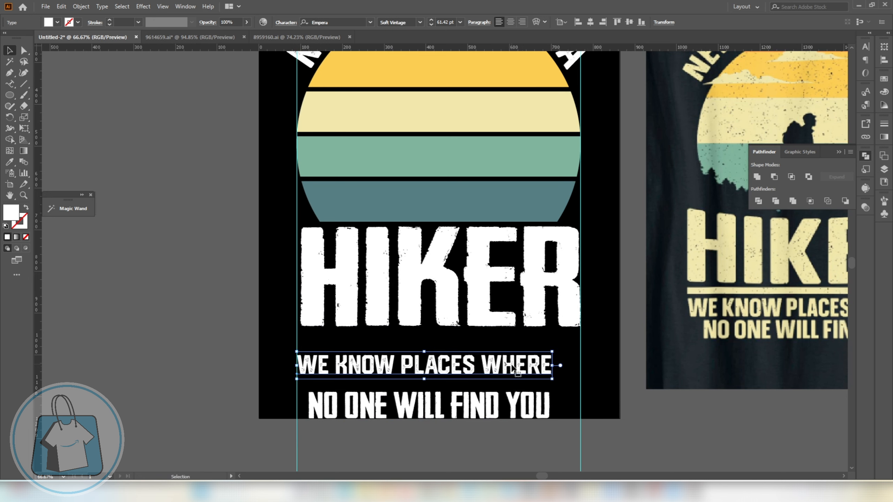
left_click(464, 403, "shift")
left_click(473, 307, "shift")
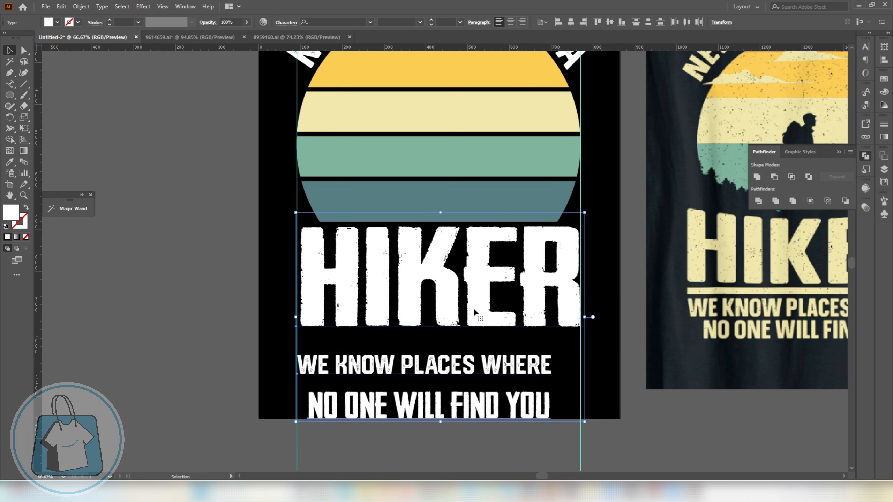
right_click(473, 307)
left_click(524, 177)
left_click(591, 262)
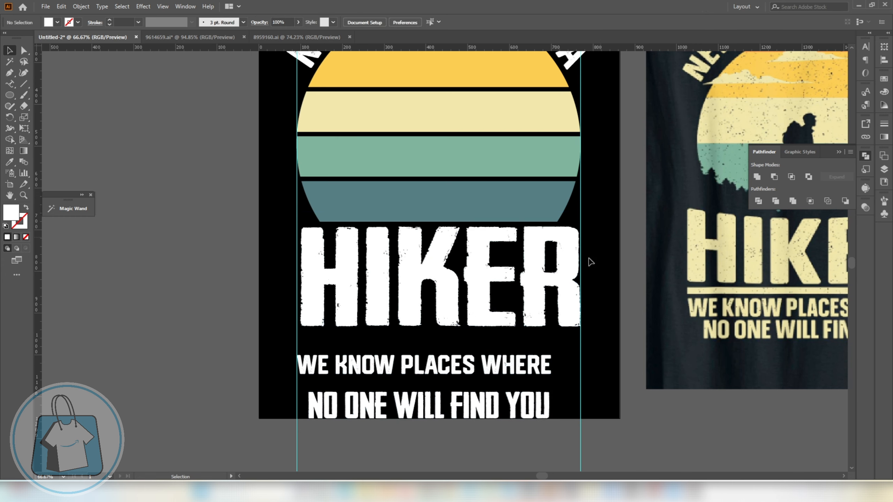
Step: Scale the HIKER lettering to 680 px wide so it spans exactly between the two vertical guides, and nudge it 4 px down
left_click(548, 291)
scroll(333, 279, "up", 3)
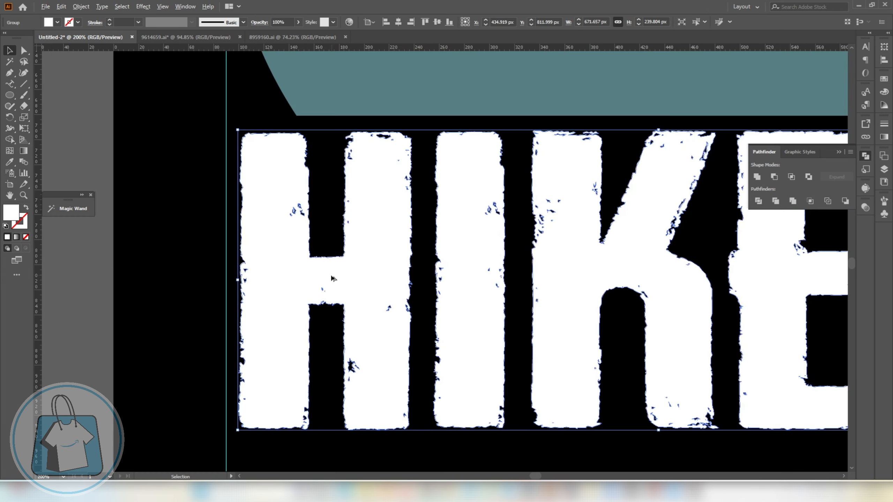
left_click_drag(237, 280, 226, 280)
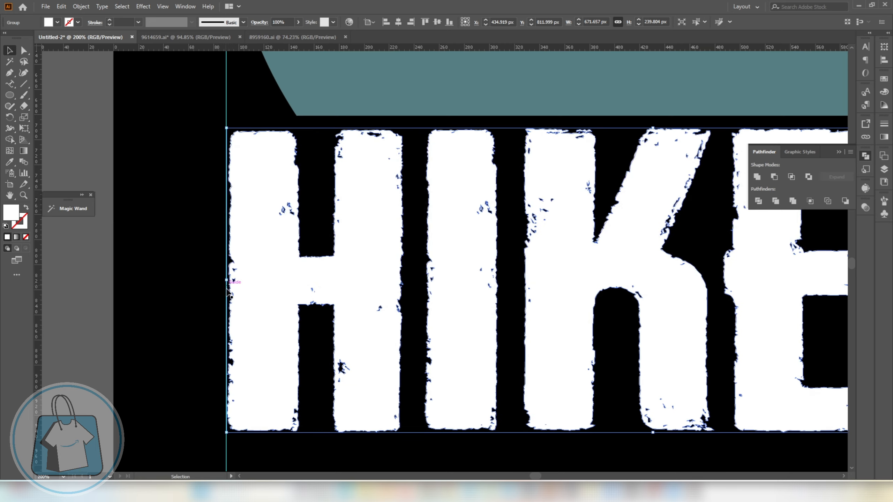
scroll(296, 325, "down", 2)
scroll(663, 272, "up", 4)
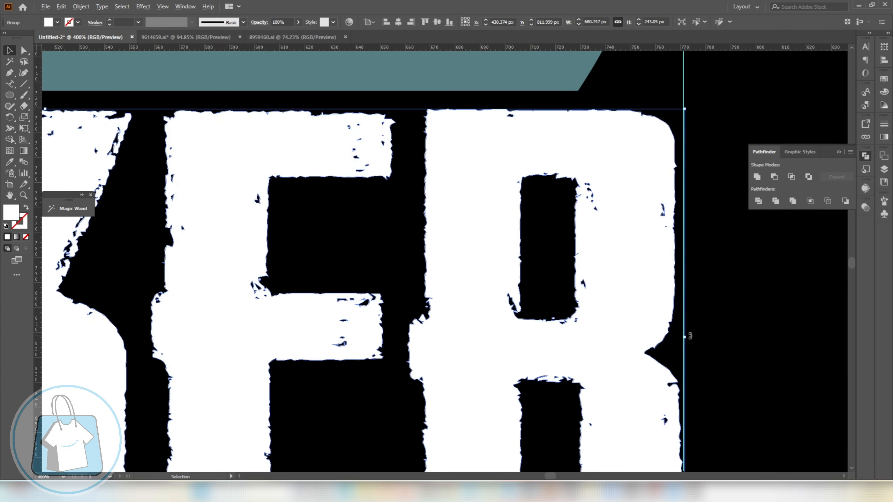
scroll(685, 341, "down", 2)
left_click_drag(685, 340, 683, 342)
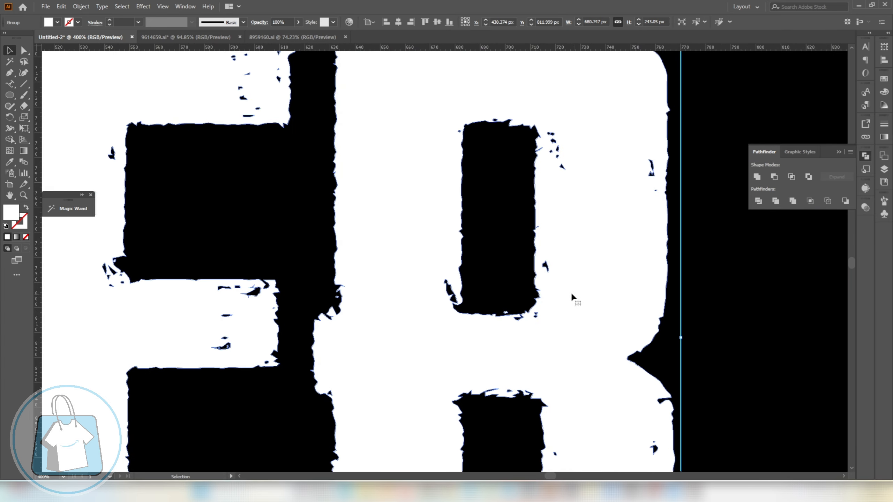
scroll(572, 296, "down", 4)
key("Down")
key("Down")
key("Down")
key("Down")
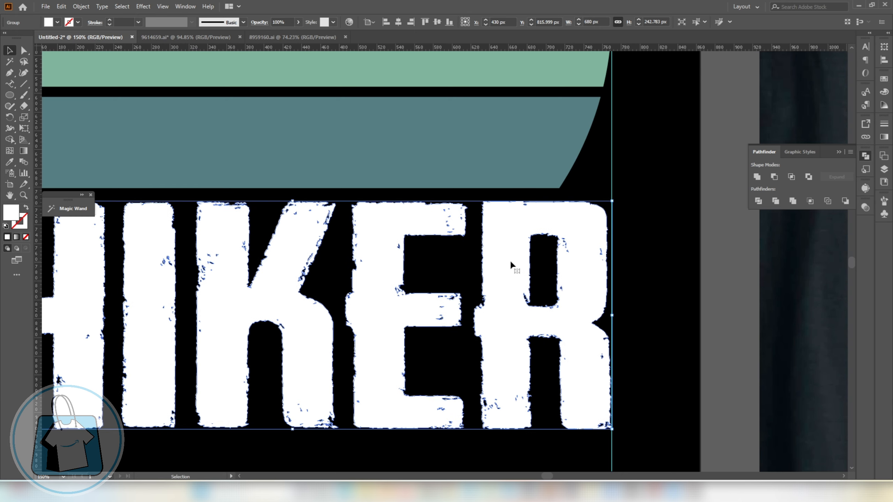
Step: Scale the line "WE KNOW PLACES WHERE" to 680 px wide so both ends meet the vertical guides
scroll(509, 260, "down", 3)
scroll(495, 331, "up", 1)
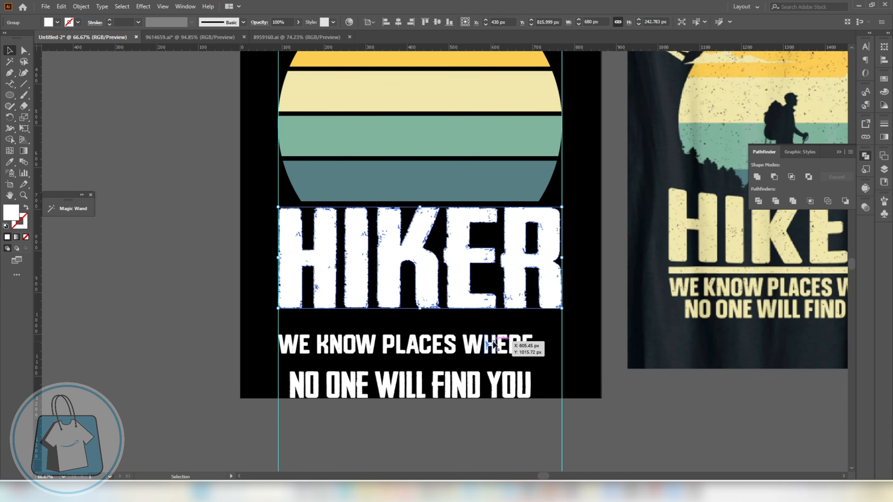
left_click(494, 347)
scroll(553, 344, "up", 2)
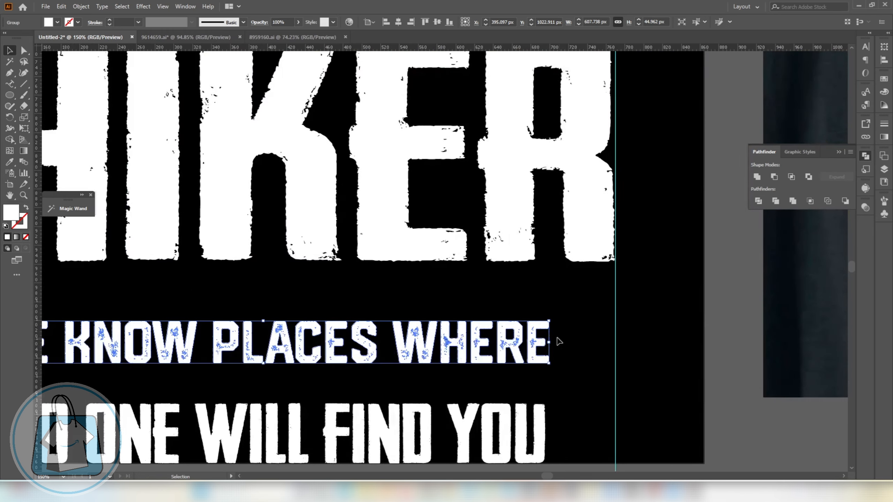
left_click_drag(549, 342, 598, 343)
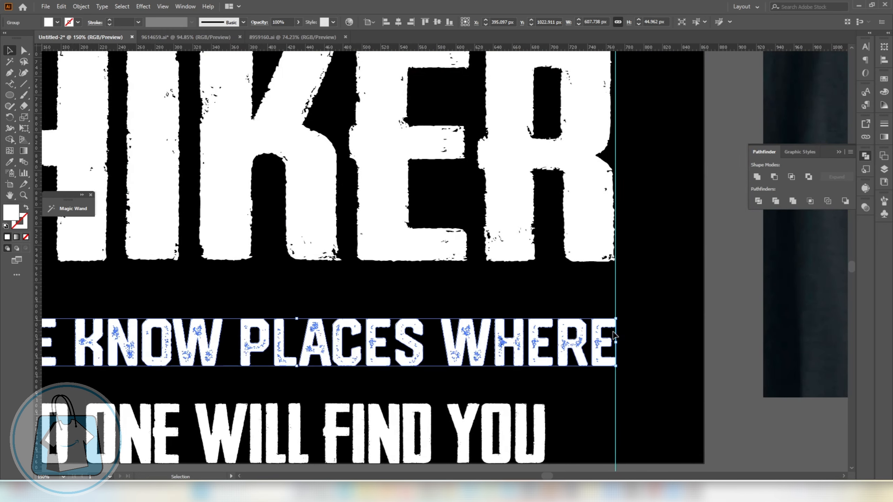
scroll(382, 329, "down", 3)
scroll(321, 331, "up", 5)
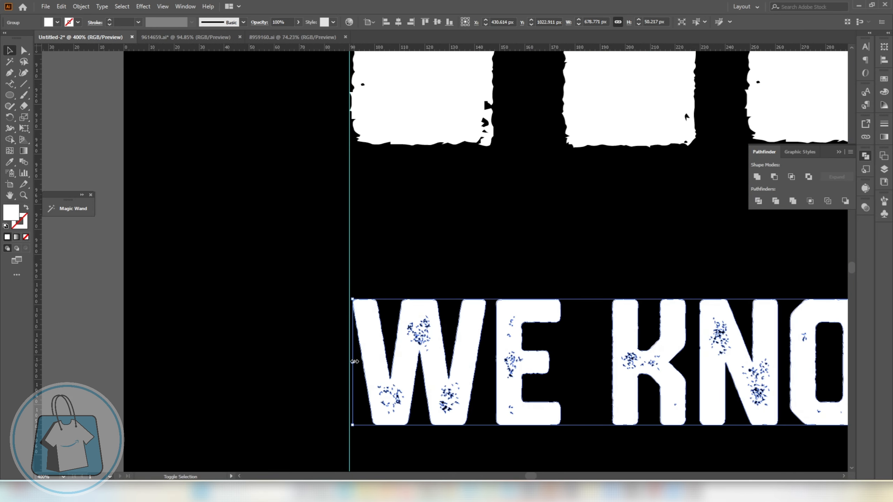
left_click_drag(355, 362, 350, 362)
scroll(324, 349, "down", 3)
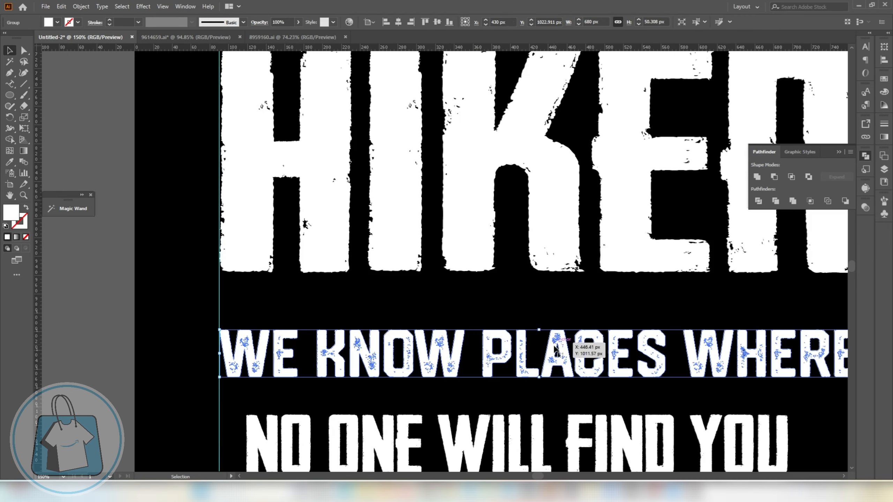
Step: Move "WE KNOW PLACES WHERE" up close beneath HIKER and bring "NO ONE WILL FIND YOU" up directly under it
left_click_drag(555, 348, 554, 315)
scroll(553, 315, "down", 2)
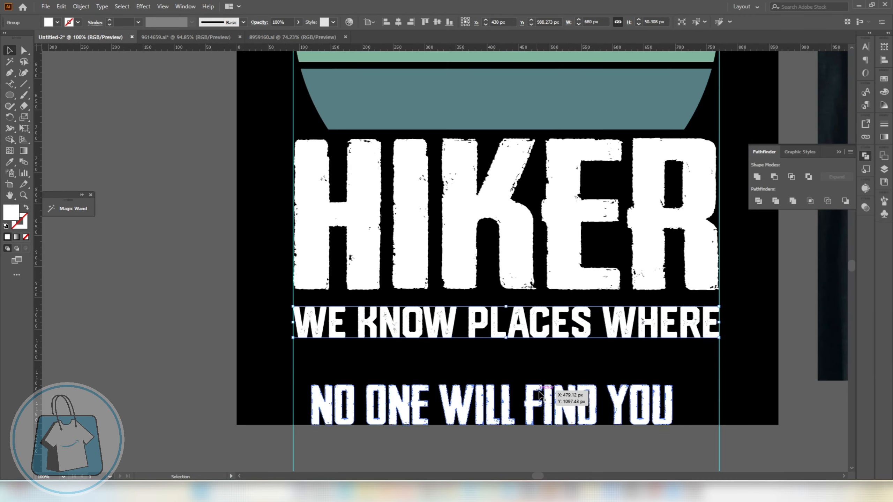
left_click_drag(540, 396, 541, 357)
scroll(614, 348, "up", 1)
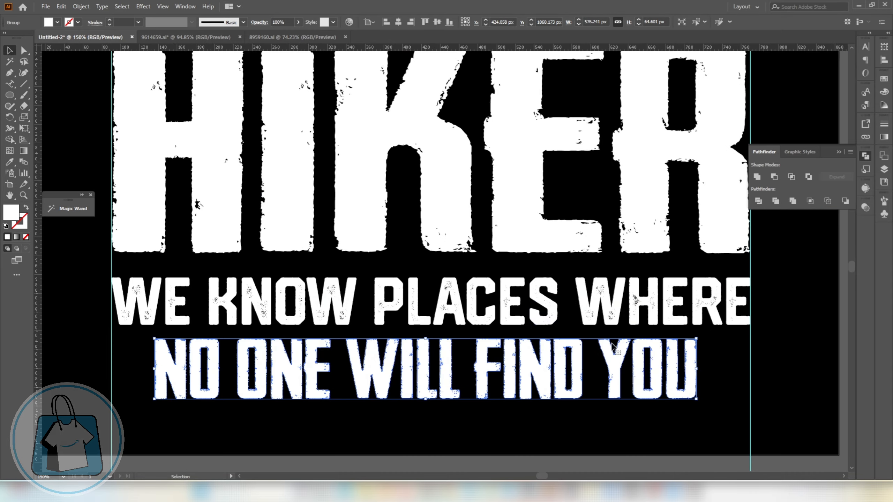
left_click(563, 306)
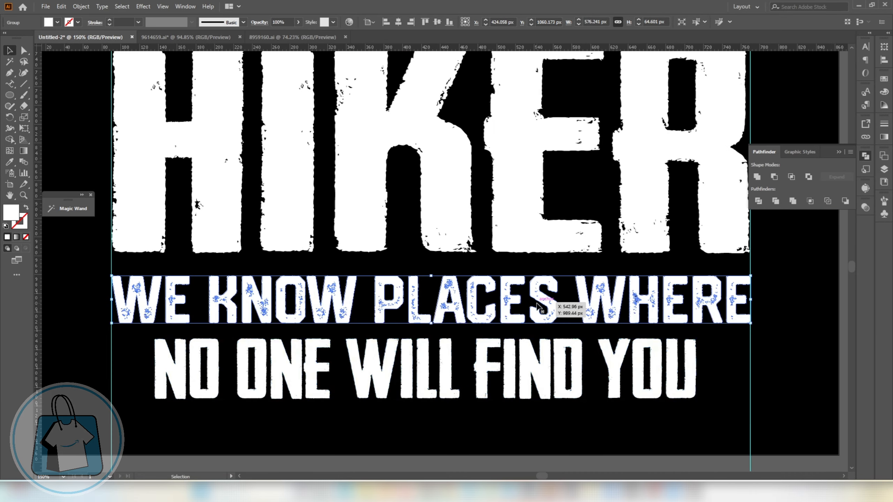
Step: Center "NO ONE WILL FIND YOU" horizontally under "WE KNOW PLACES WHERE" and deselect both lines
left_click(512, 353)
left_click(523, 303, "shift")
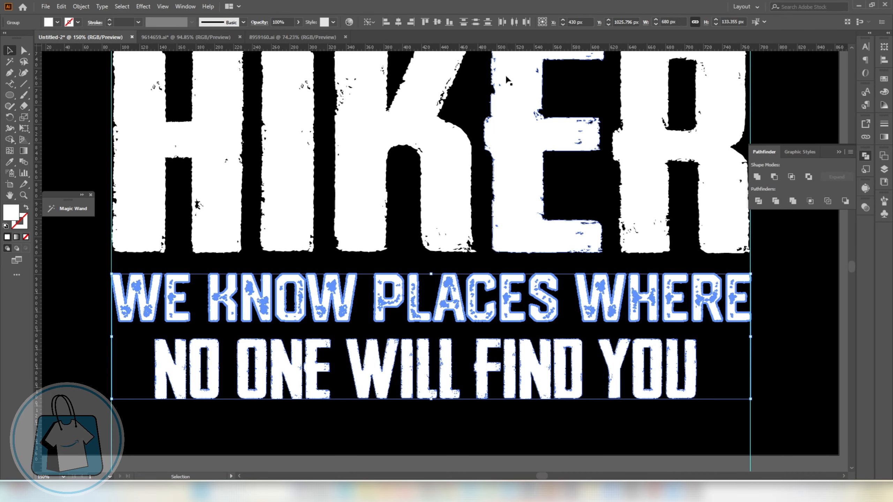
left_click(515, 24)
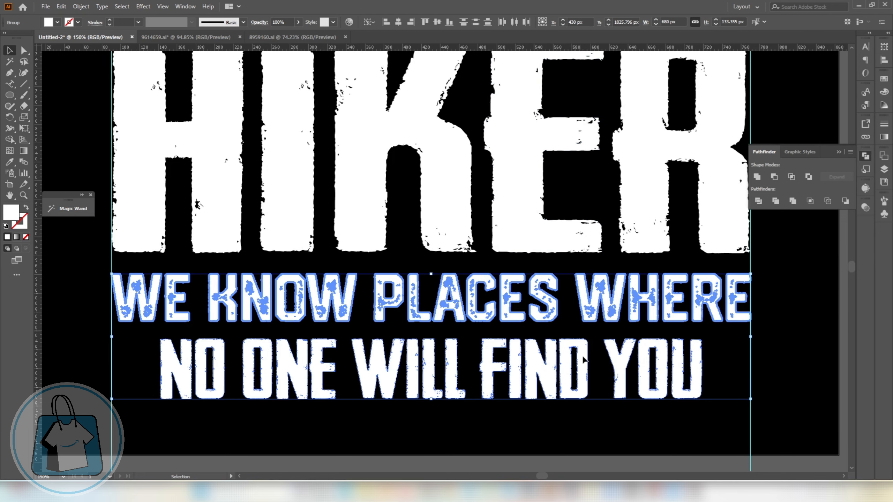
left_click(563, 433)
Step: Nudge "WE KNOW PLACES WHERE" slightly up and "NO ONE WILL FIND YOU" up 6 px to tighten the line spacing
left_click(517, 302)
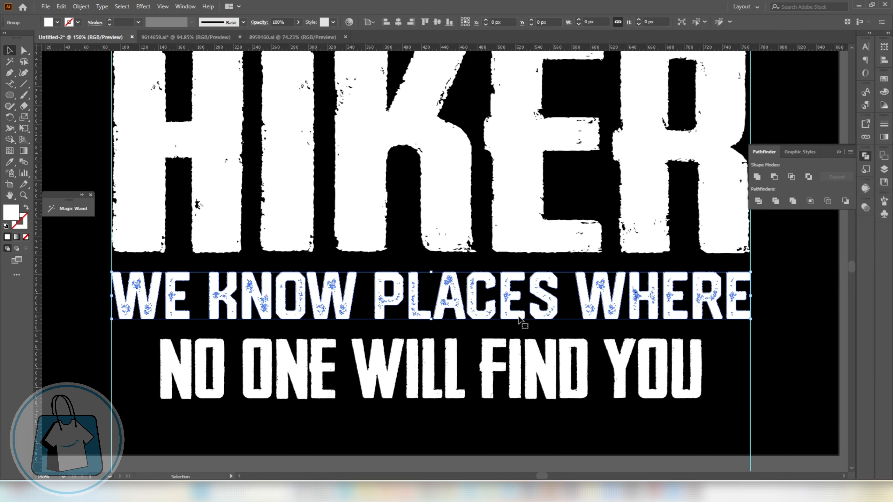
left_click(509, 366)
key("Up")
key("Up")
key("Up")
key("Up")
key("Up")
key("Up")
scroll(510, 366, "down", 3)
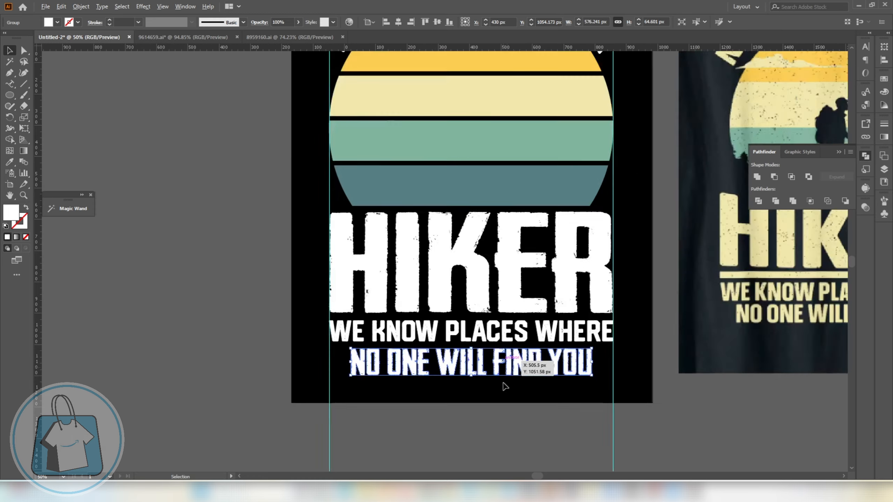
left_click(299, 369)
Step: Move the mountain line art from beside the reference image to the empty canvas on the other side of the artboard
scroll(299, 369, "down", 1)
left_click(432, 221)
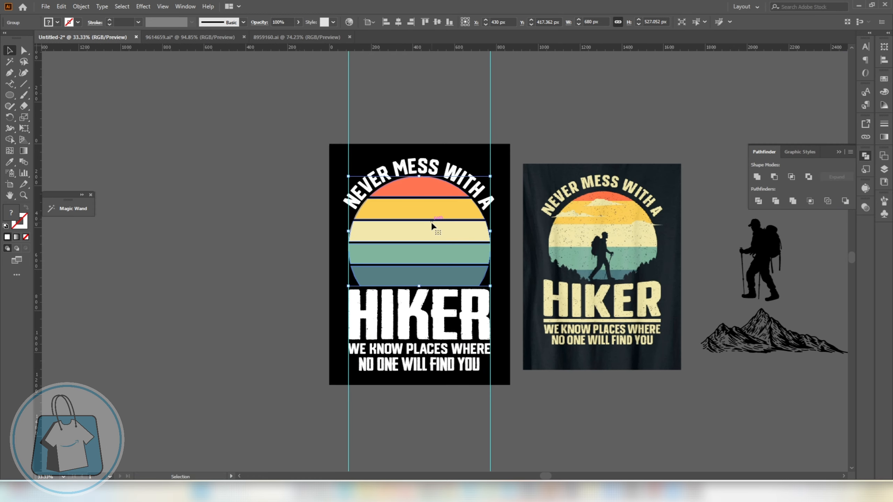
left_click(769, 348)
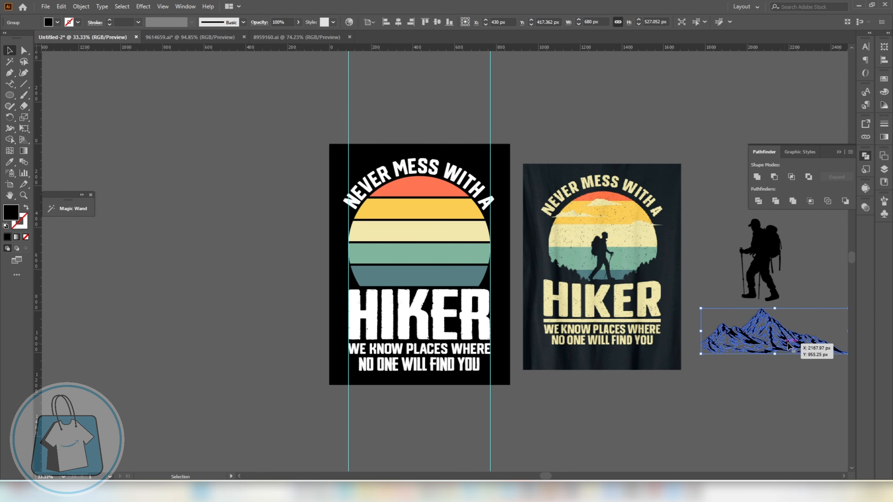
left_click_drag(769, 348, 260, 268)
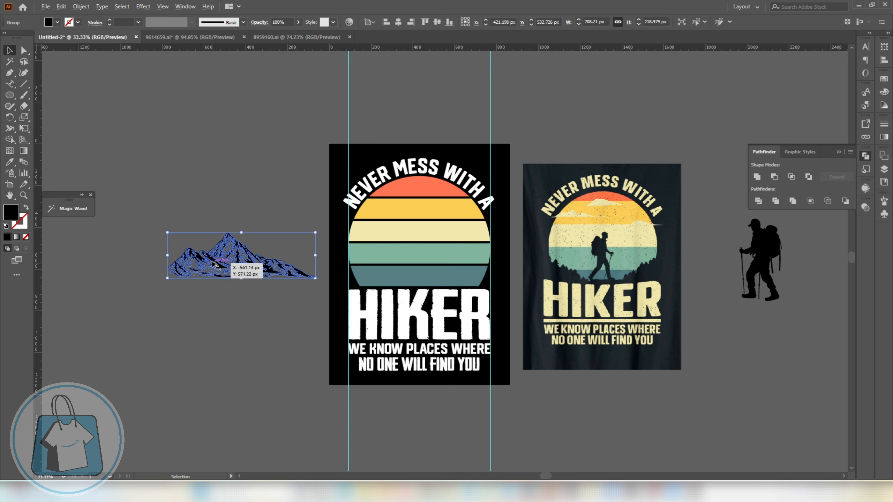
scroll(211, 253, "up", 2)
left_click(325, 353)
scroll(183, 211, "up", 1)
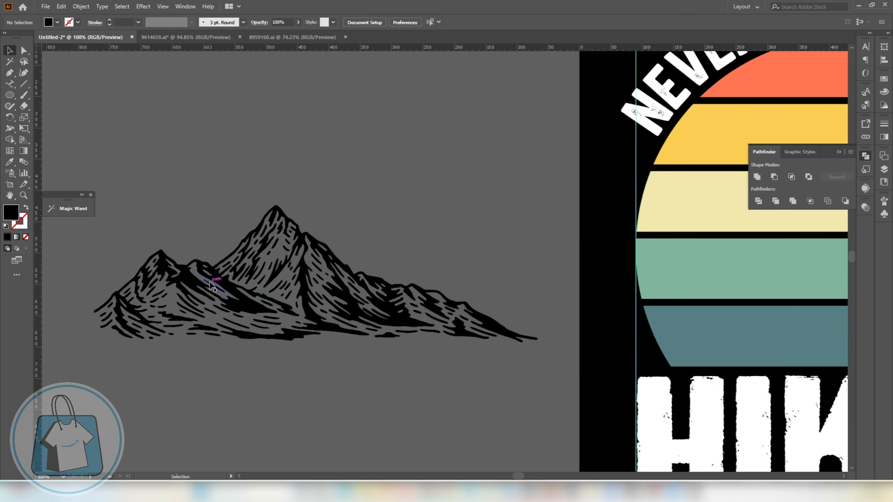
Step: Offset the mountain line art's paths outward by 5 px with round joins
left_click(211, 283)
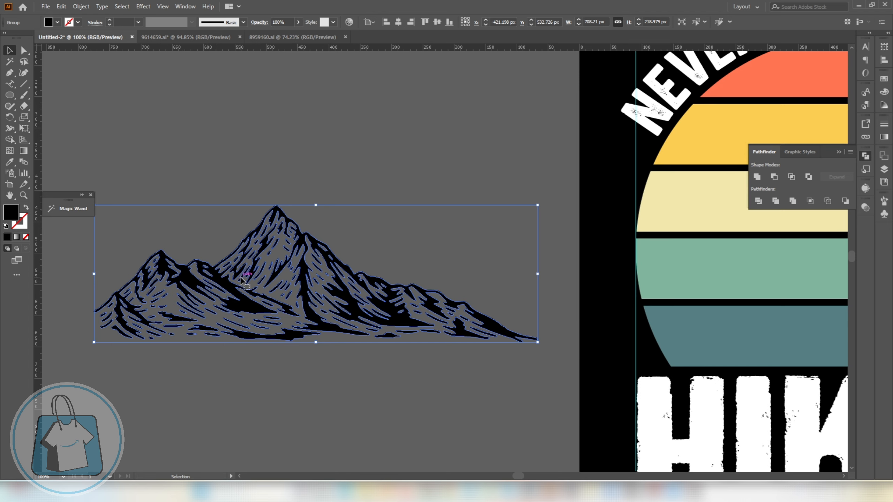
key("ctrl+alt+o")
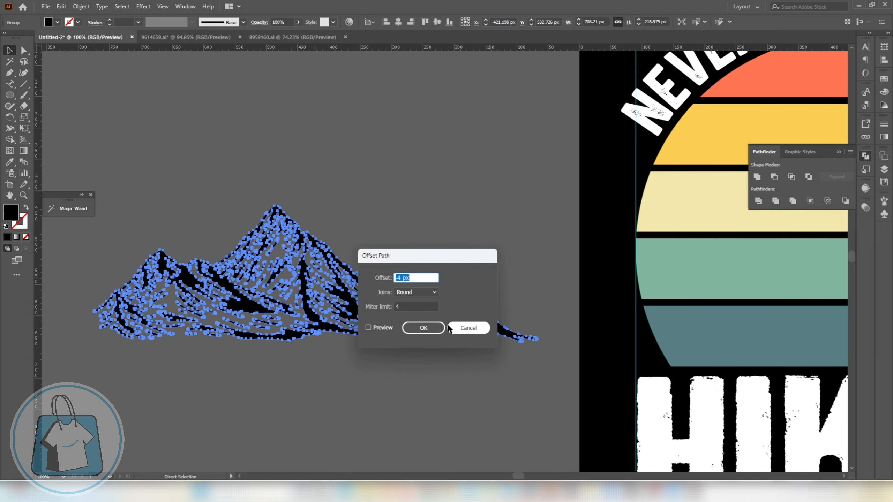
left_click(375, 328)
left_click(420, 279)
key("Up")
key("Up")
key("Up")
key("Up")
key("Up")
key("Up")
key("Up")
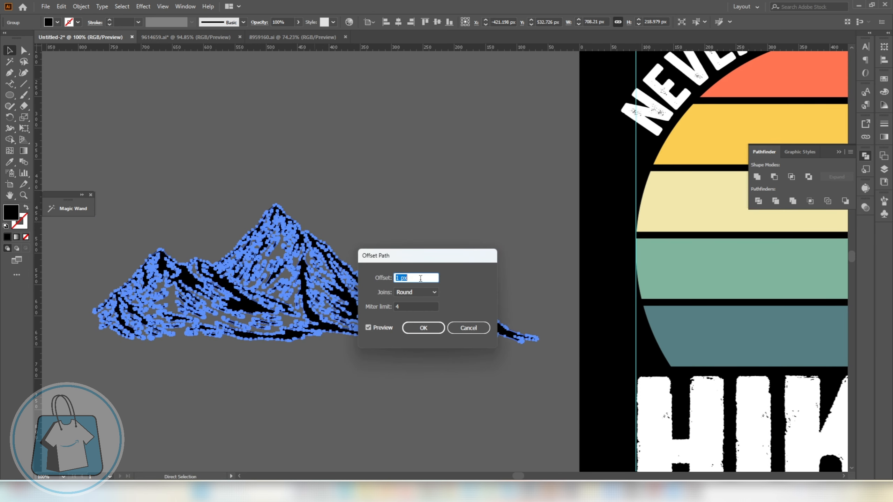
key("Up")
key("Up")
key("Up")
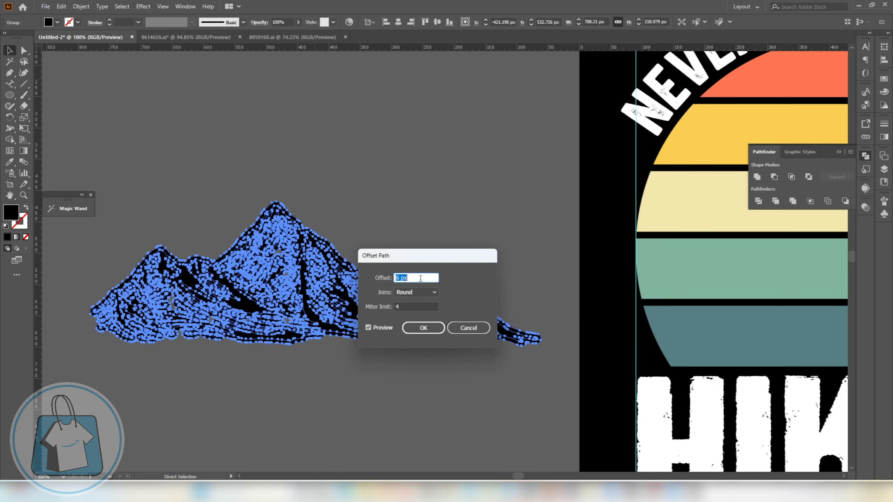
key("Down")
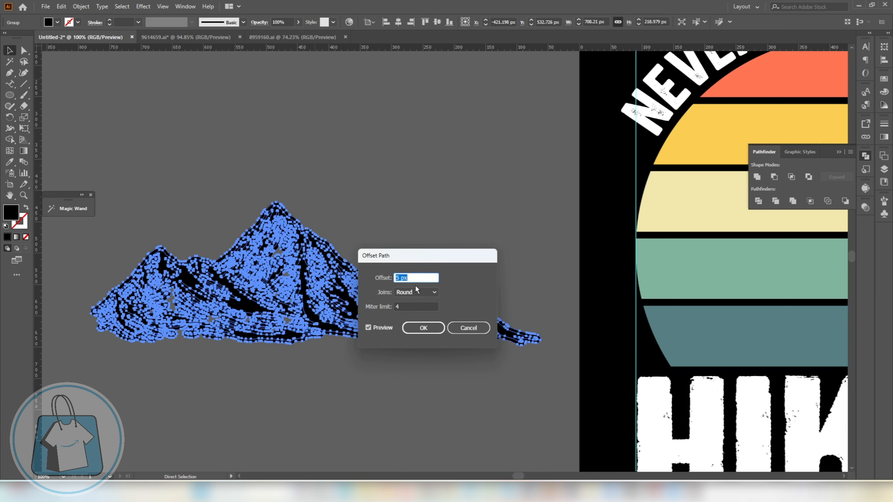
left_click(422, 327)
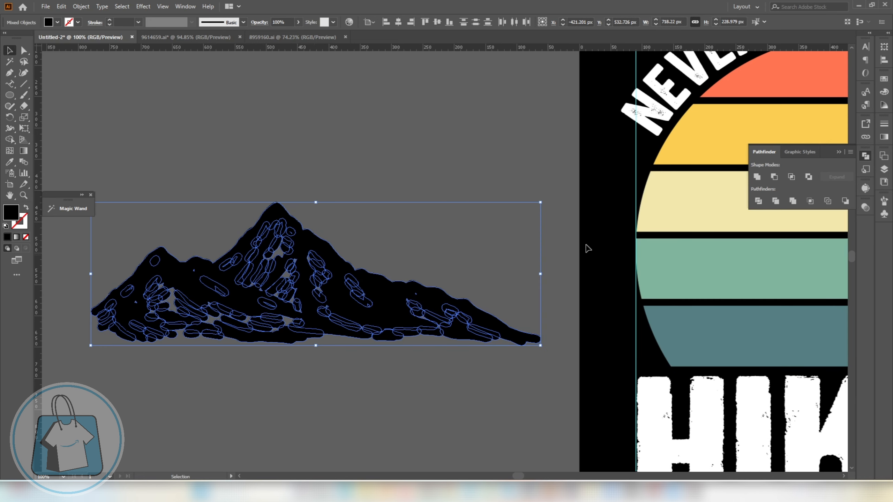
Step: Unite the offset mountain paths into one solid silhouette without holes and fill it white
left_click(757, 177)
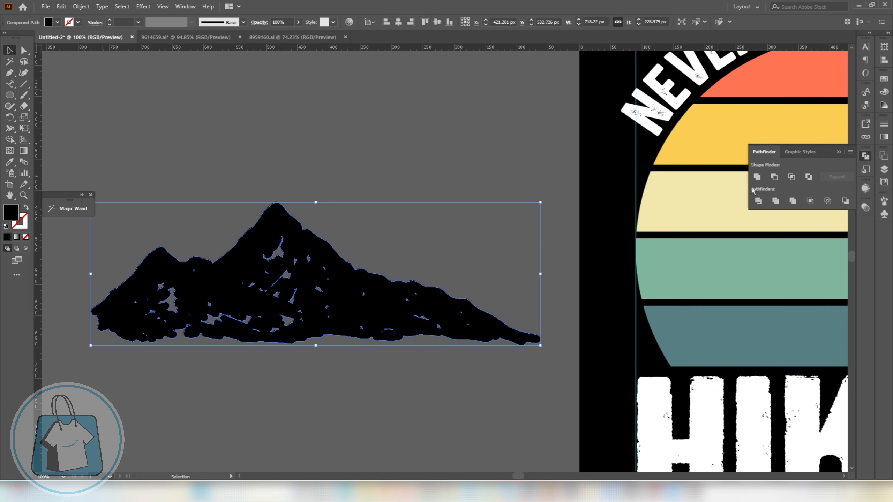
left_click(756, 178)
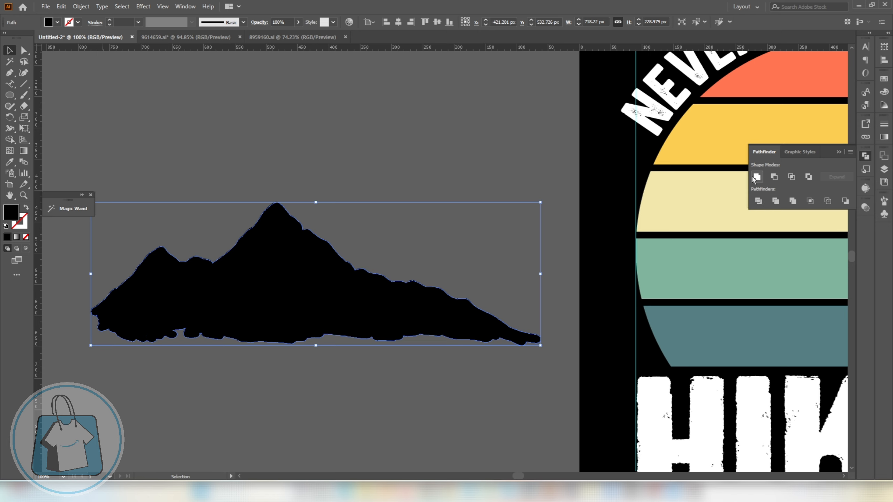
scroll(352, 267, "down", 1)
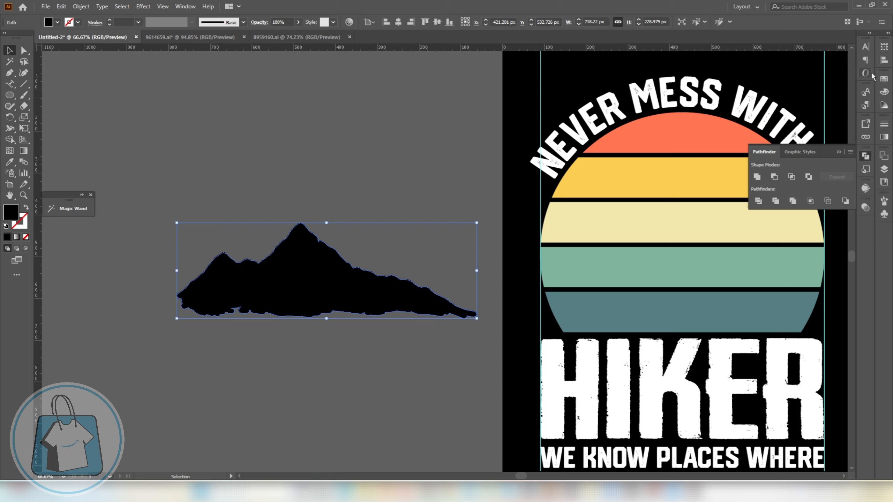
left_click(886, 81)
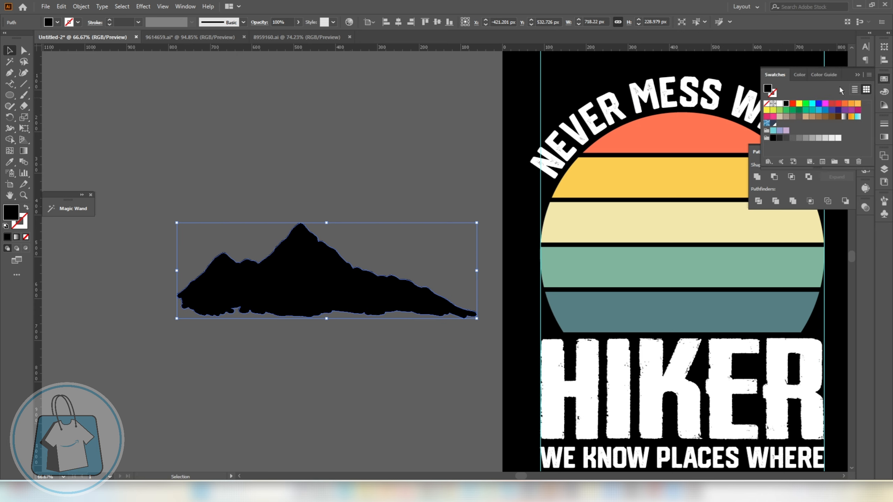
left_click(780, 104)
Step: Cut the white silhouette and paste it behind the black mountain line art as a backing
key("ctrl+x")
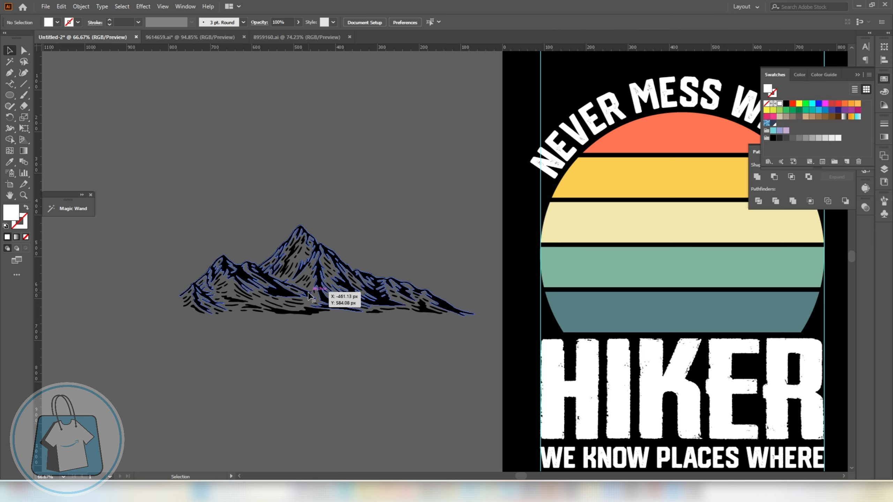
left_click(311, 297)
scroll(311, 297, "up", 2)
key("ctrl+b")
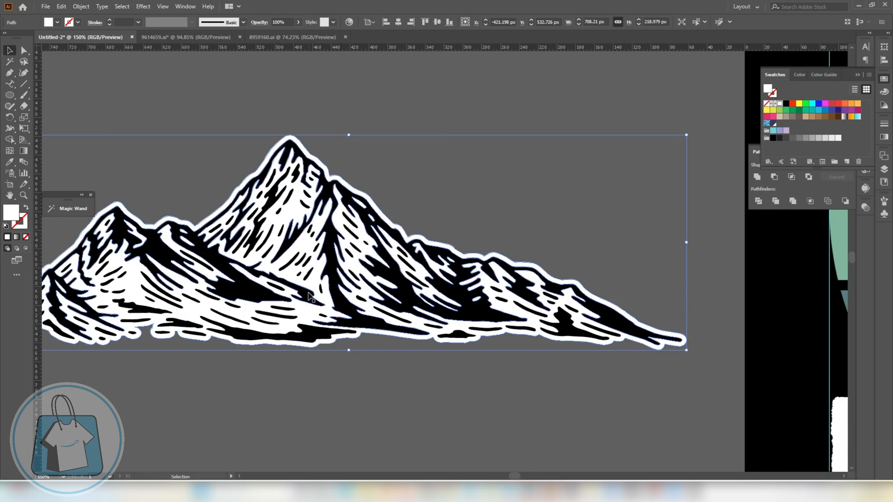
left_click(373, 369)
left_click_drag(200, 146, 365, 381)
scroll(338, 339, "down", 2)
left_click(350, 374)
scroll(356, 349, "up", 2)
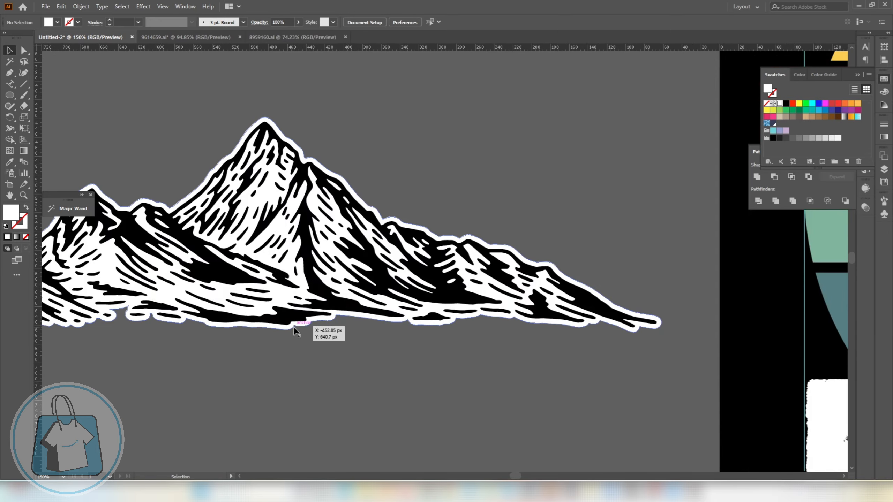
Step: Draw a white rectangle about 512 × 44 px over the gaps along the mountain art's lower edge
left_click(293, 327)
scroll(332, 329, "down", 1)
left_click_drag(10, 95, 26, 98)
left_click(38, 95)
scroll(182, 310, "up", 1)
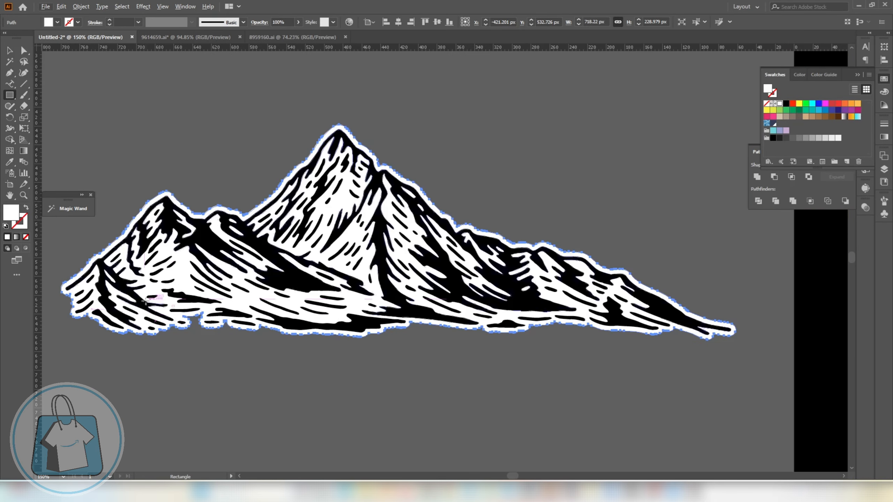
left_click_drag(142, 290, 623, 331)
key("v")
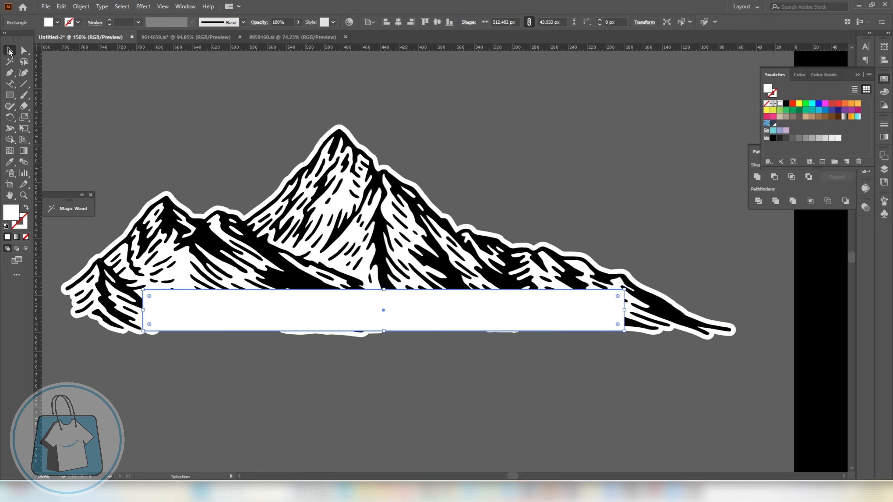
Step: Place the white rectangle behind the black line art and unite it with the white mountain silhouette
key("Delete")
scroll(176, 331, "up", 3)
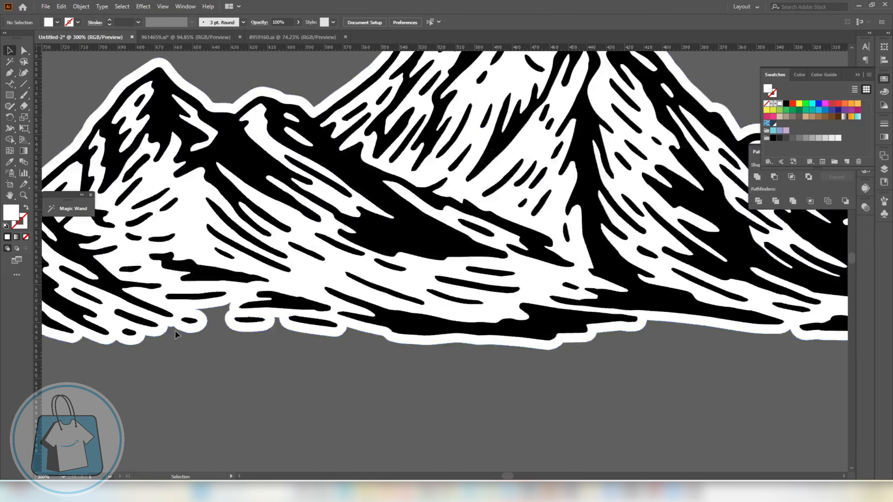
key("ctrl+z")
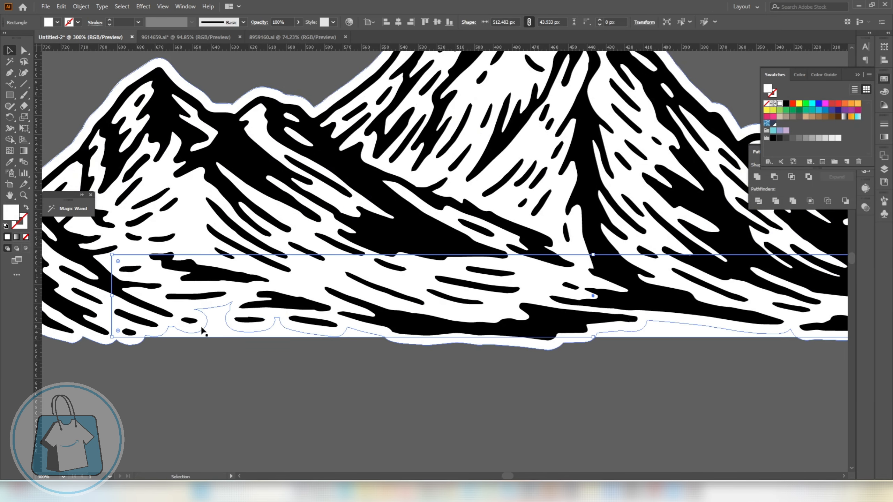
left_click(207, 308)
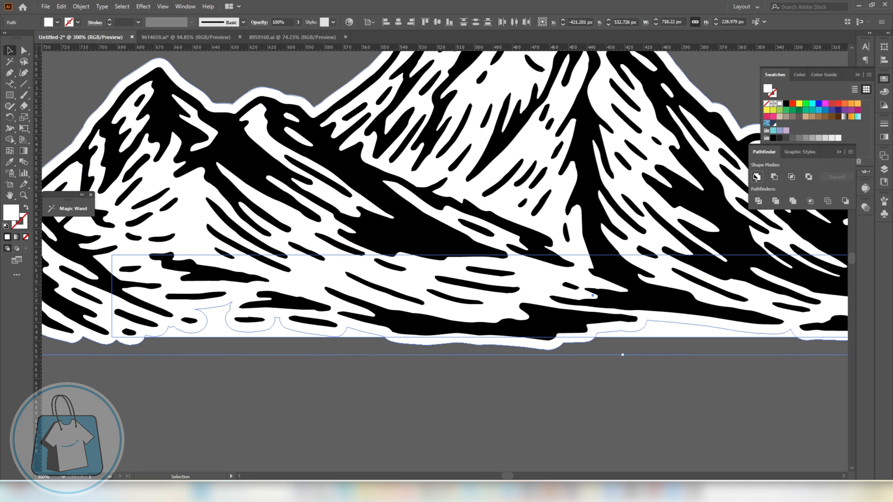
scroll(411, 326, "down", 3)
left_click_drag(190, 180, 476, 365)
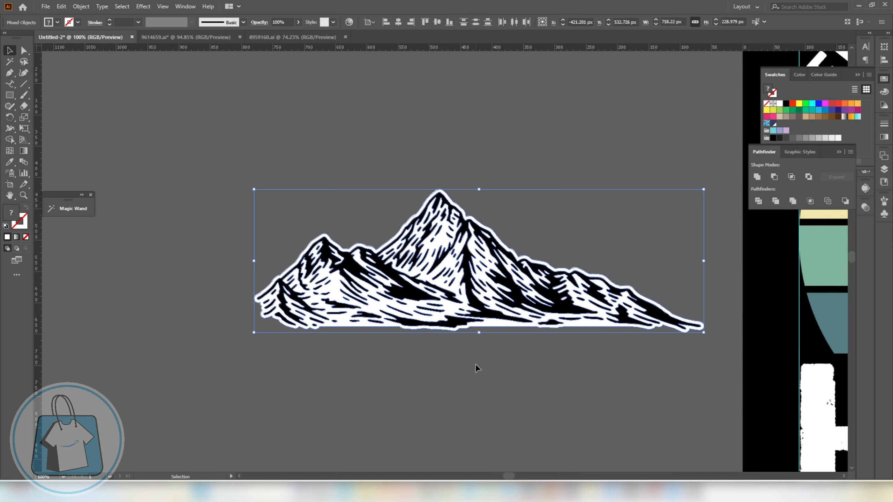
Step: Recolor the mountain's white backing with the cream sampled from the sun's middle band
left_click(382, 339)
left_click(368, 327)
key("i")
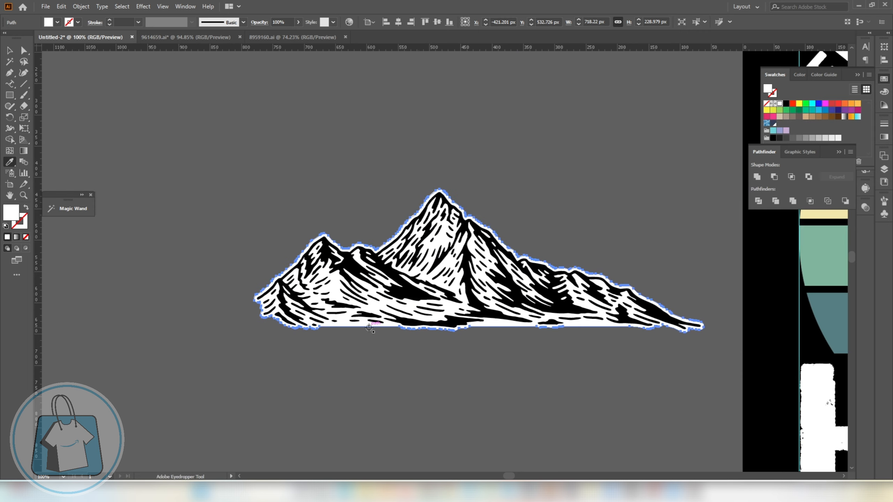
scroll(221, 322, "down", 1)
left_click(678, 231)
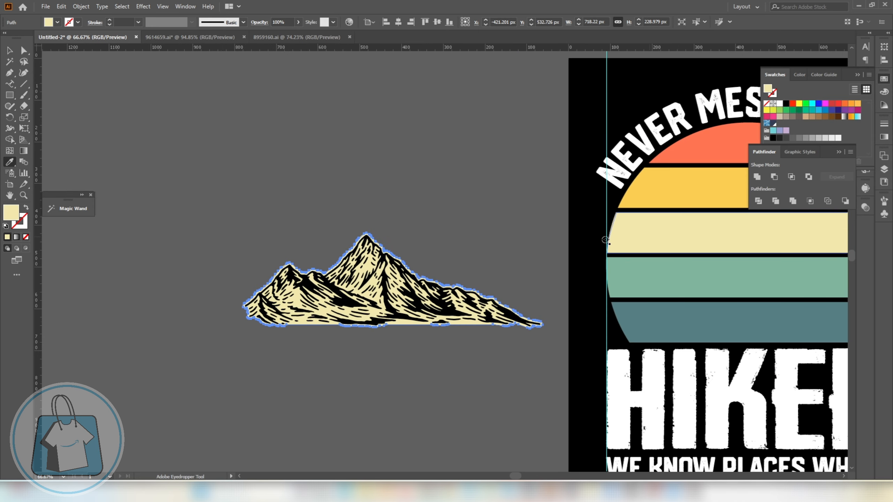
left_click(8, 51)
Step: Trim the cream backing against the black mountain line art using Pathfinder Trim
scroll(309, 204, "up", 1)
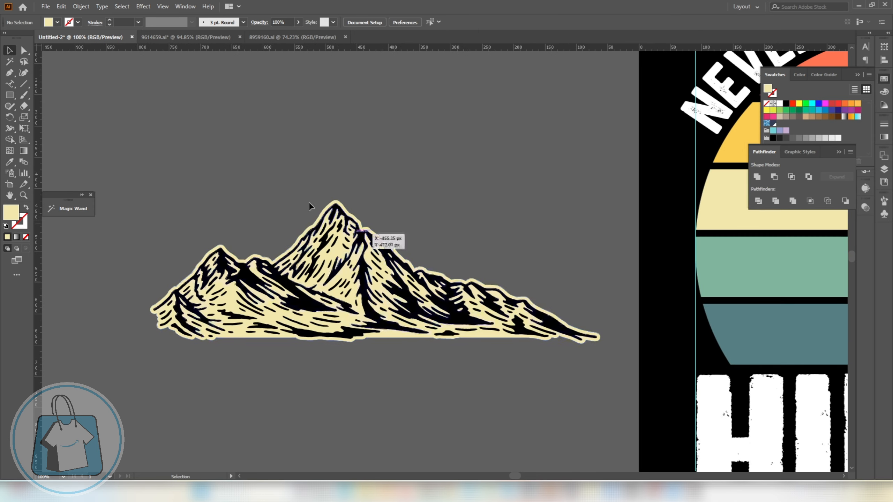
left_click_drag(233, 152, 408, 369)
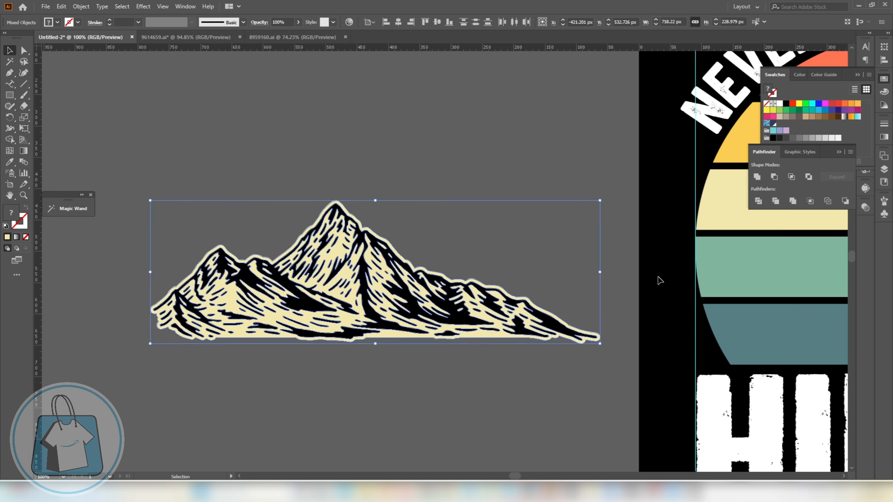
left_click(776, 202)
scroll(344, 293, "up", 1)
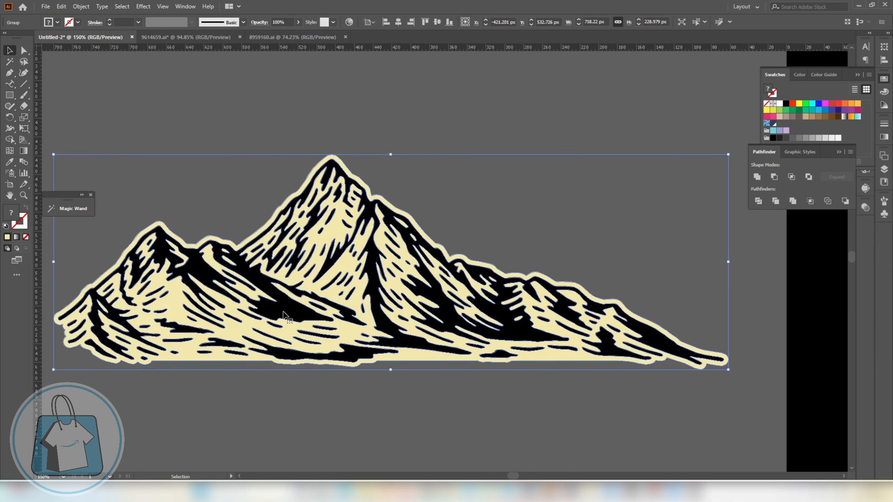
Step: Isolate the trimmed mountain group and delete all its black pieces, keeping only the cream shapes
double_click(284, 314)
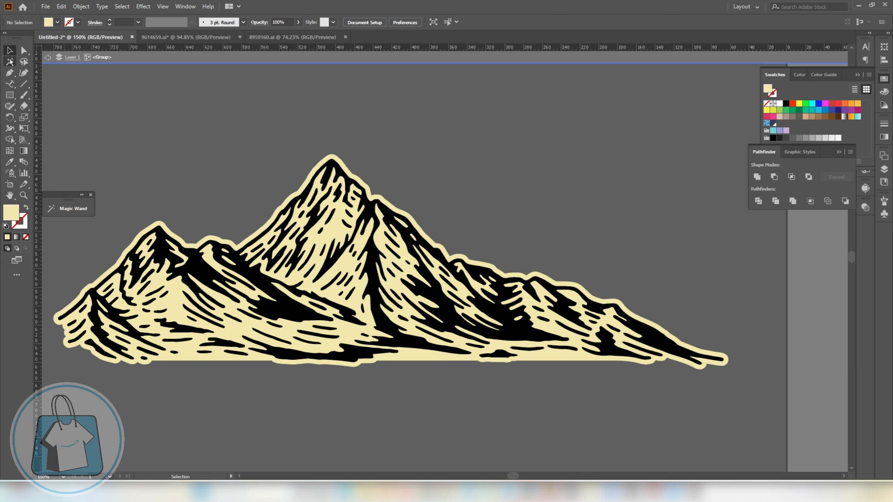
left_click(9, 71)
left_click(9, 63)
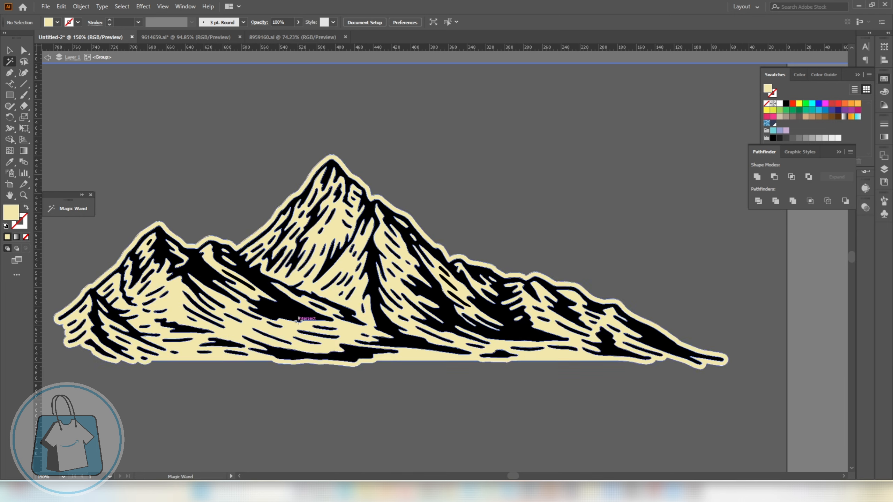
left_click(297, 310)
key("Delete")
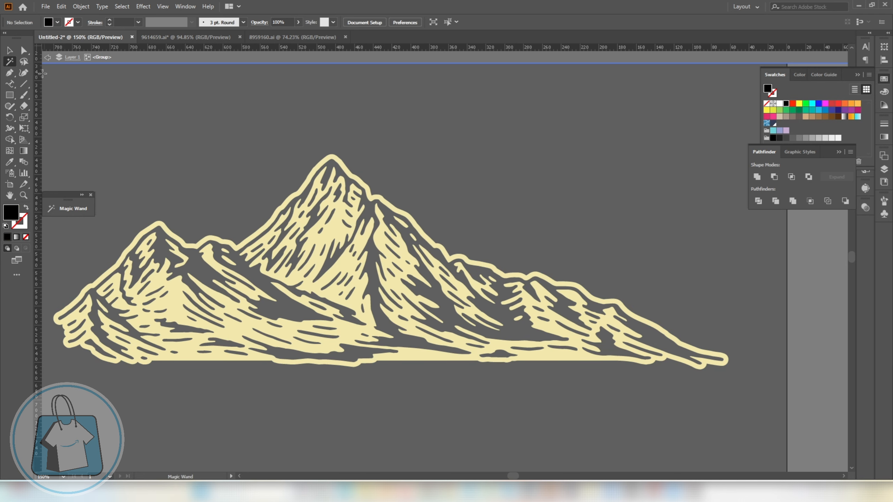
scroll(191, 302, "down", 3)
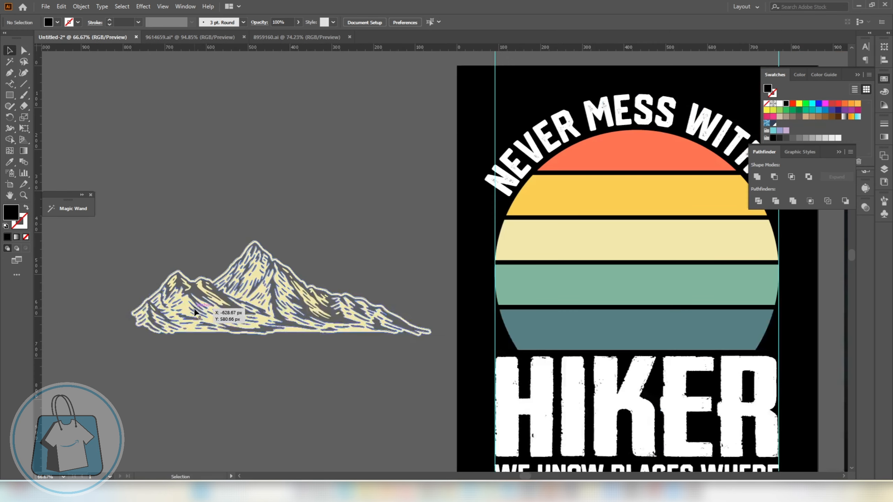
Step: Move the cream mountain onto the sun's lower bands, directly above the HIKER lettering
left_click(241, 315)
left_click_drag(242, 315, 524, 330)
scroll(619, 338, "up", 1)
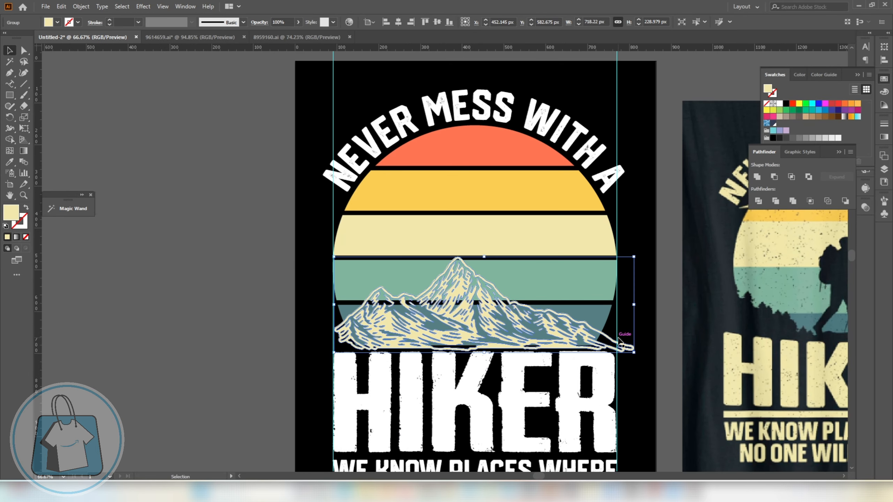
scroll(545, 316, "up", 2)
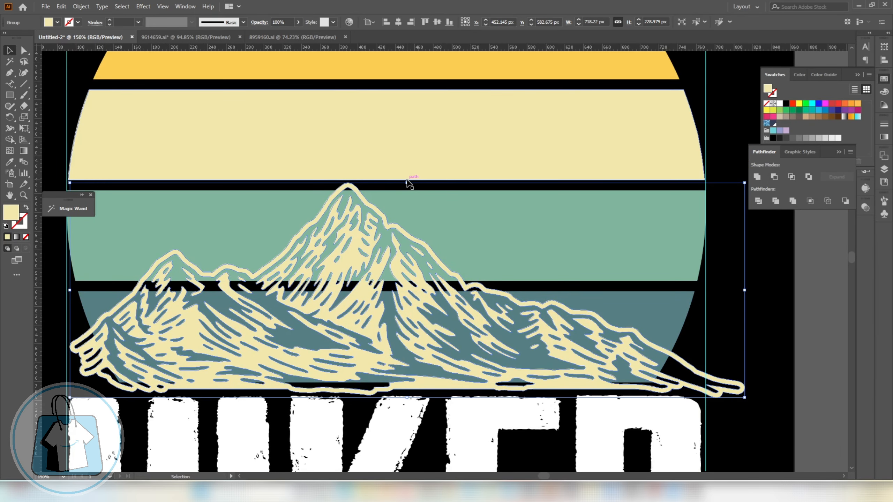
Step: Stretch the mountain upward to about 252 px high and nudge it 6 px to the left
left_click(759, 355)
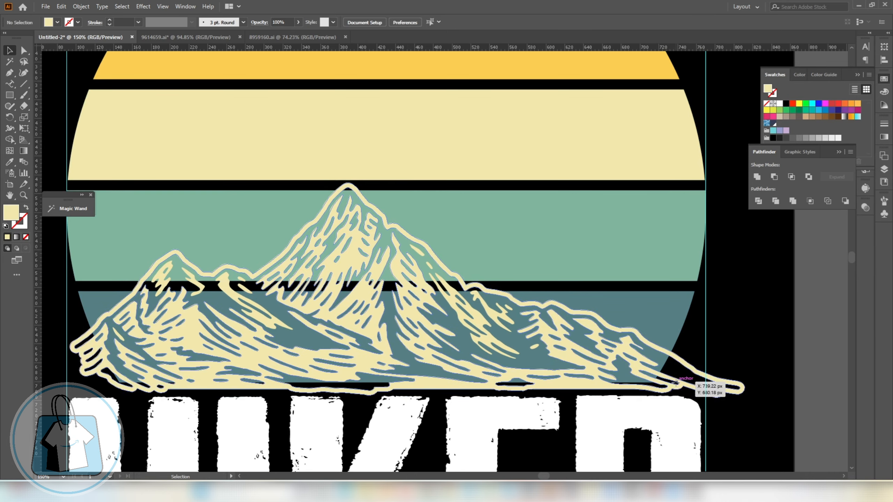
left_click(676, 382)
left_click_drag(408, 184, 408, 161)
scroll(436, 296, "down", 3)
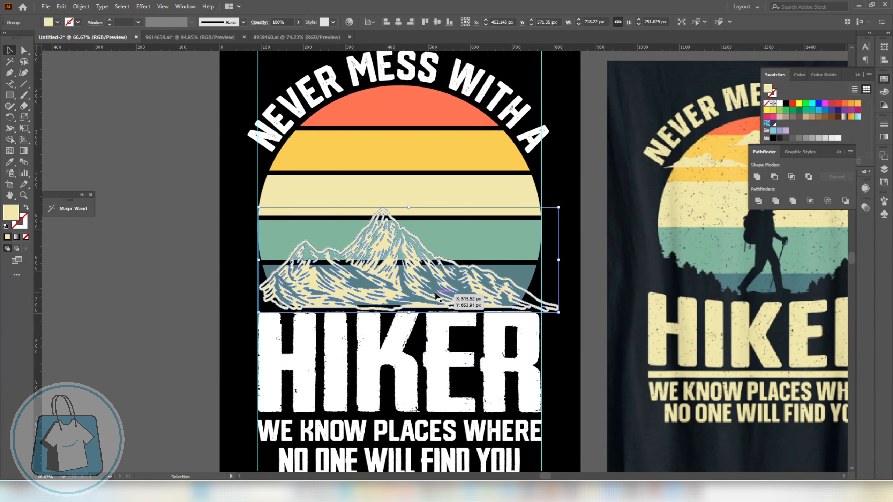
scroll(398, 299, "down", 1)
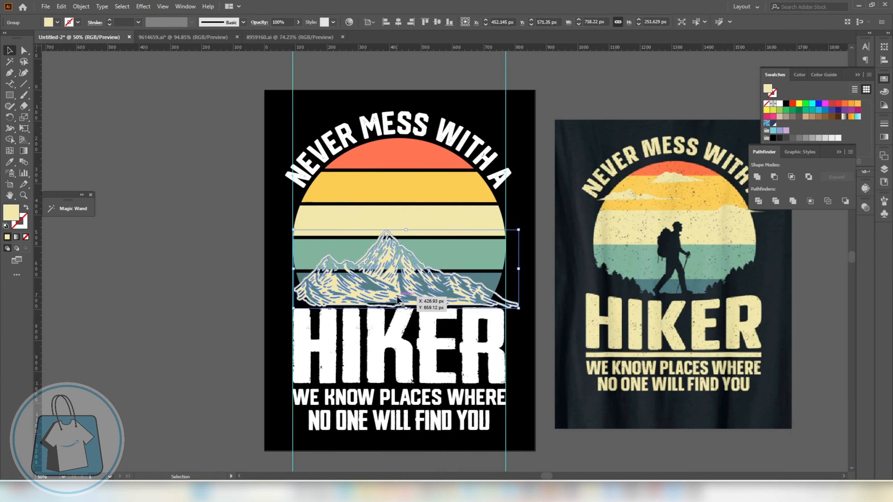
key("Left")
key("Left")
key("Left")
key("Left")
key("Left")
key("Left")
Step: Move the black hiker silhouette from beside the reference image onto the right half of the sun
scroll(397, 299, "down", 2)
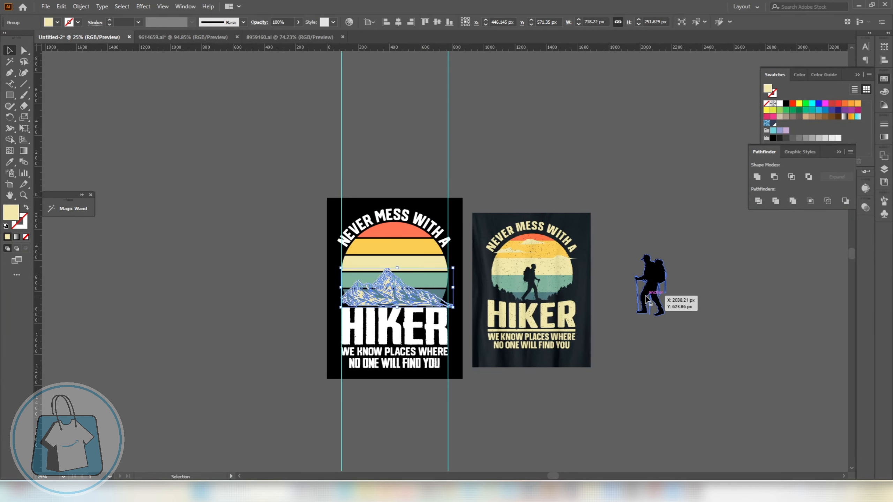
left_click_drag(645, 269, 453, 267)
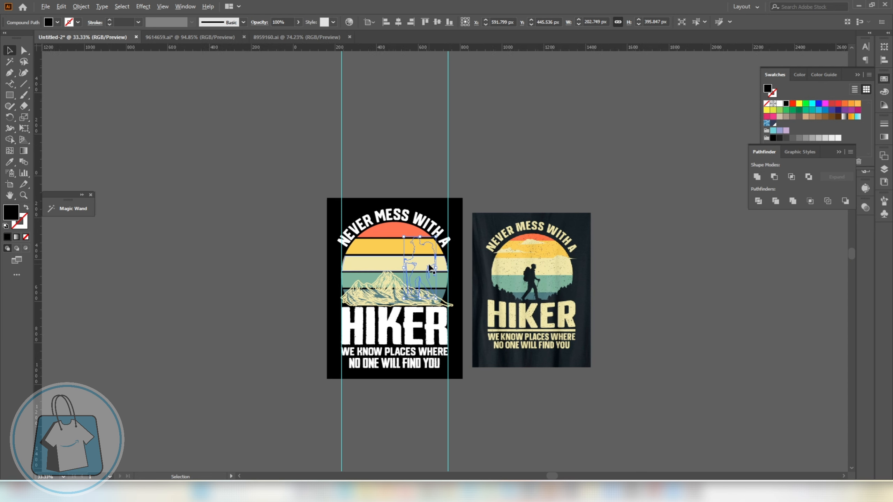
scroll(453, 268, "up", 3)
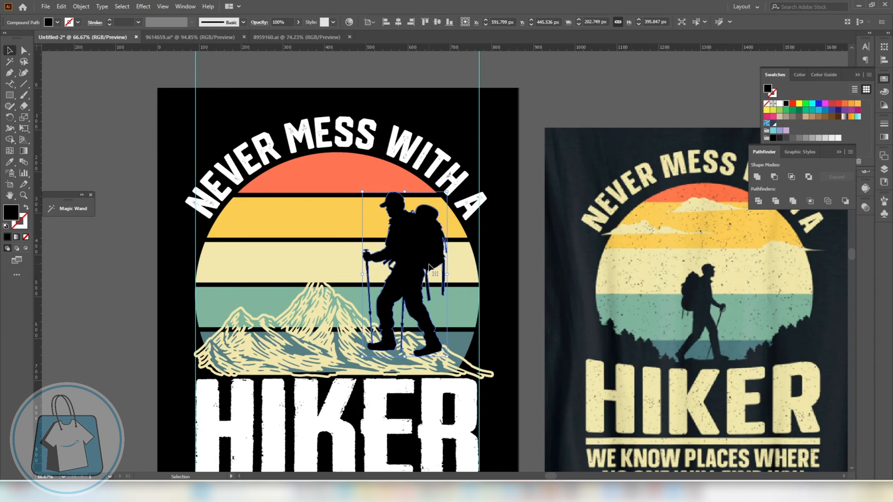
scroll(429, 265, "up", 1)
Step: Scale the hiker to about 182 × 356 px and stand it on the mountain's right slope
left_click_drag(392, 154, 392, 198)
left_click_drag(391, 268, 397, 240)
scroll(408, 270, "up", 1)
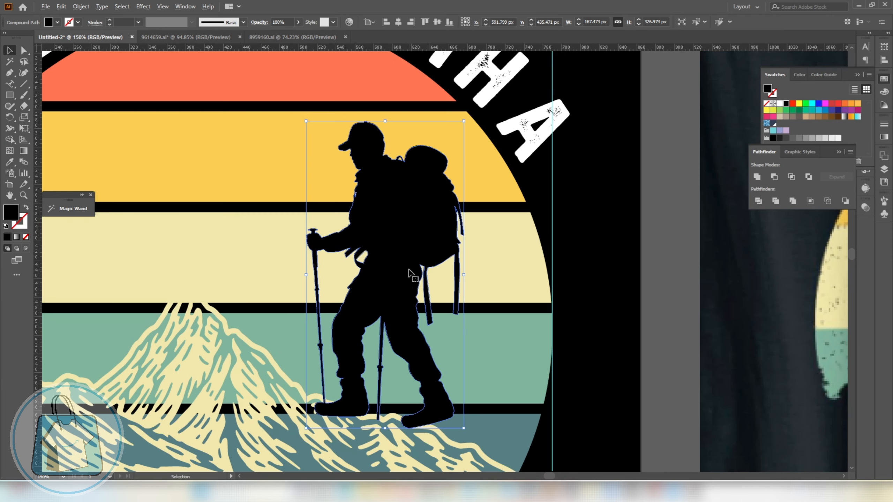
left_click_drag(410, 271, 400, 272)
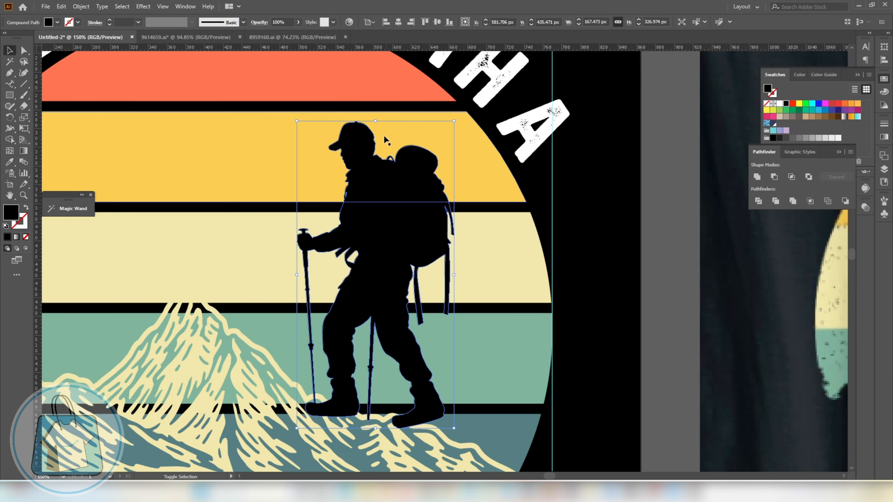
left_click_drag(375, 122, 378, 95)
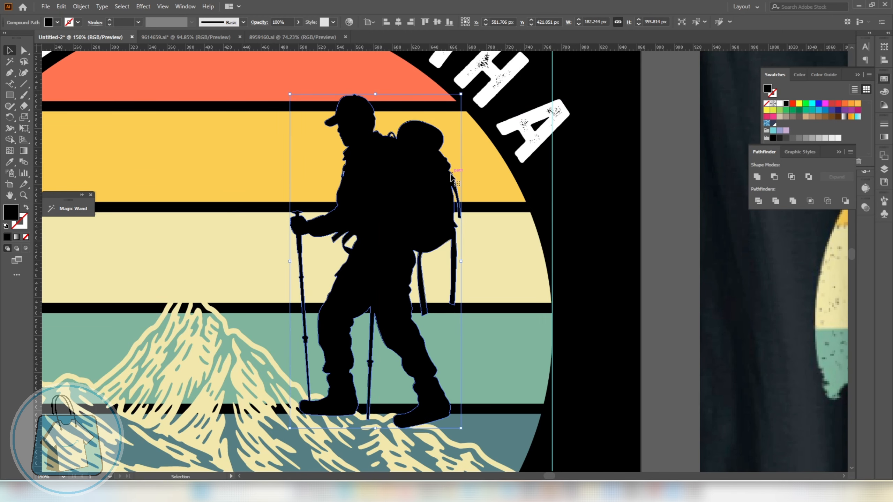
scroll(511, 233, "down", 2)
left_click(510, 231)
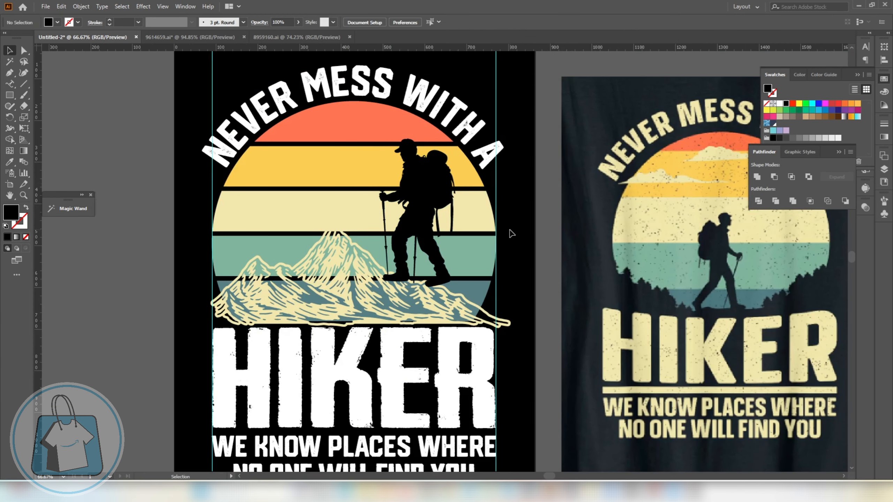
Step: Offset the hiker silhouette's path outward by 3 px with round joins
left_click(425, 234)
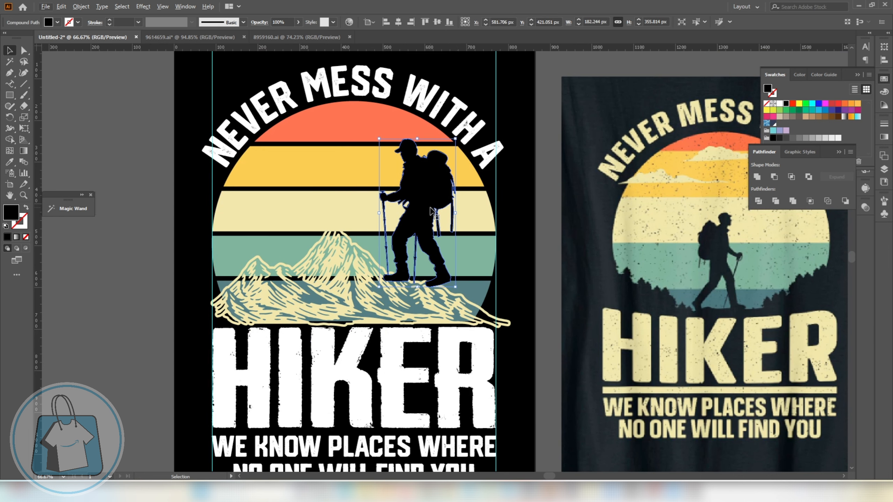
scroll(430, 208, "up", 2)
scroll(433, 210, "up", 1)
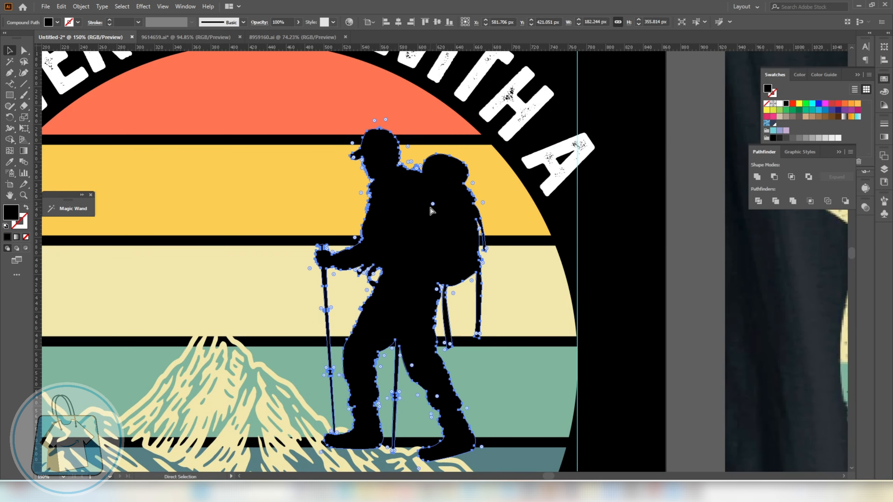
key("ctrl+shift+o")
left_click(368, 328)
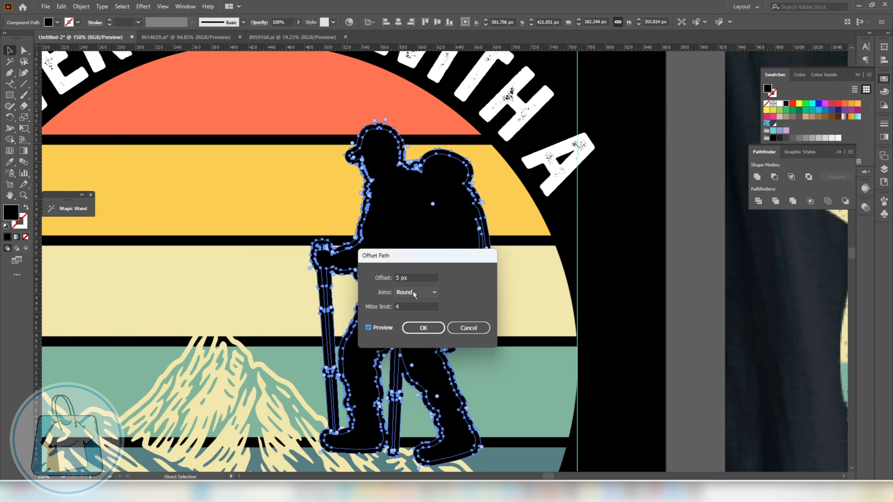
scroll(419, 276, "down", 3)
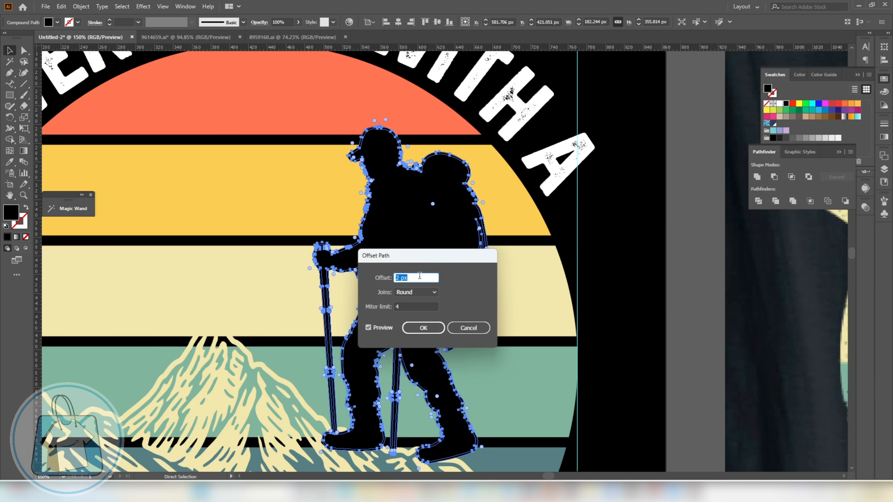
left_click(426, 328)
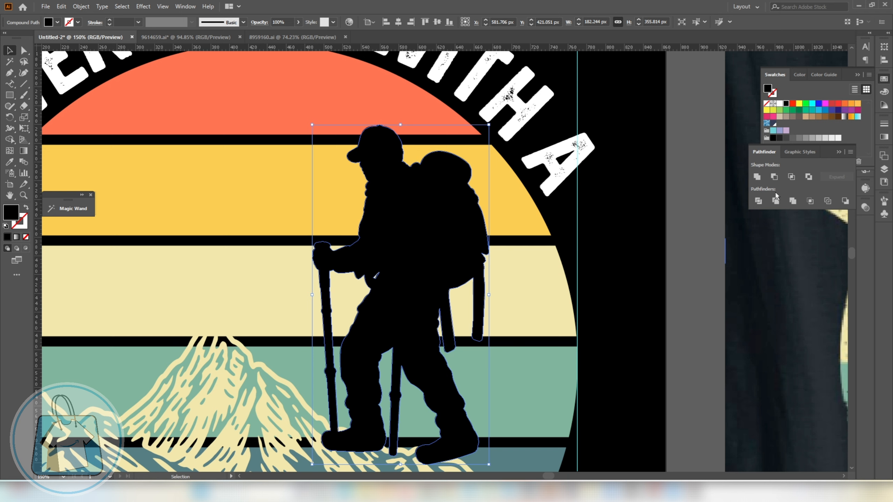
Step: Unite the offset hiker shape and fill it with the cream sampled from the sun's middle band
left_click(756, 177)
key("i")
left_click(265, 286)
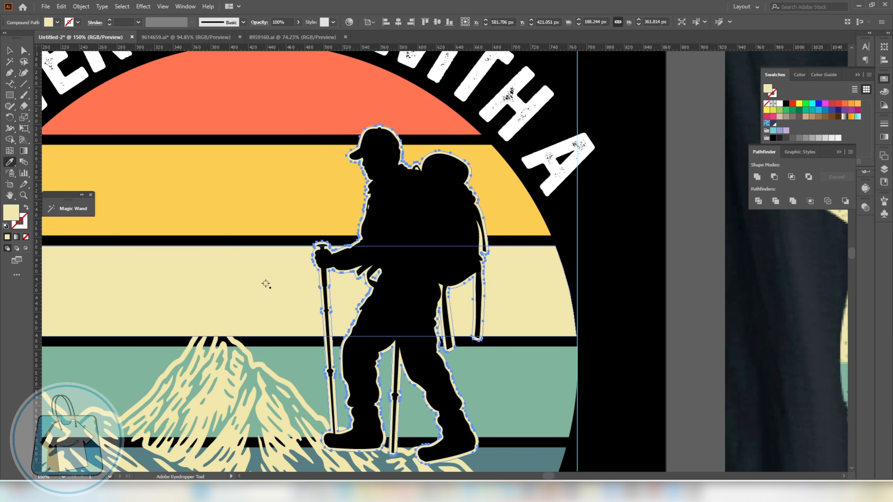
left_click(12, 53)
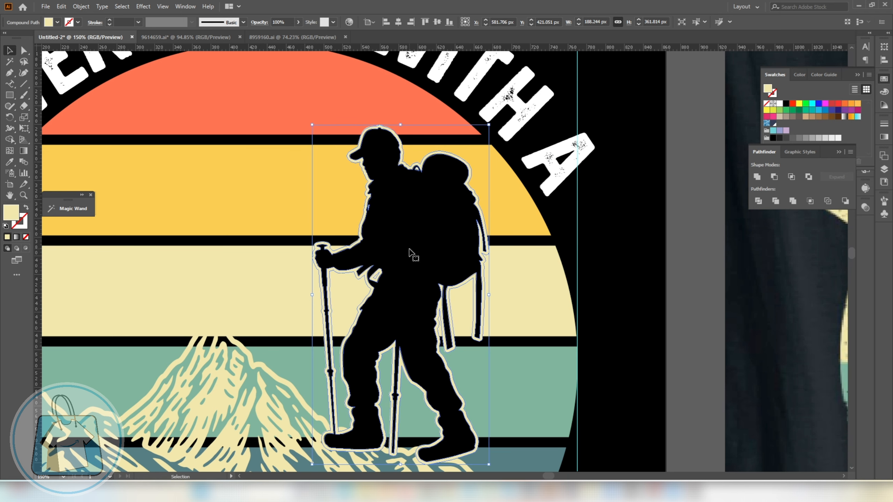
Step: Cut the black hiker silhouette and group the cream hiker shape with the sun bands
left_click(410, 250)
key("a")
key("ctrl+x")
left_click(411, 250)
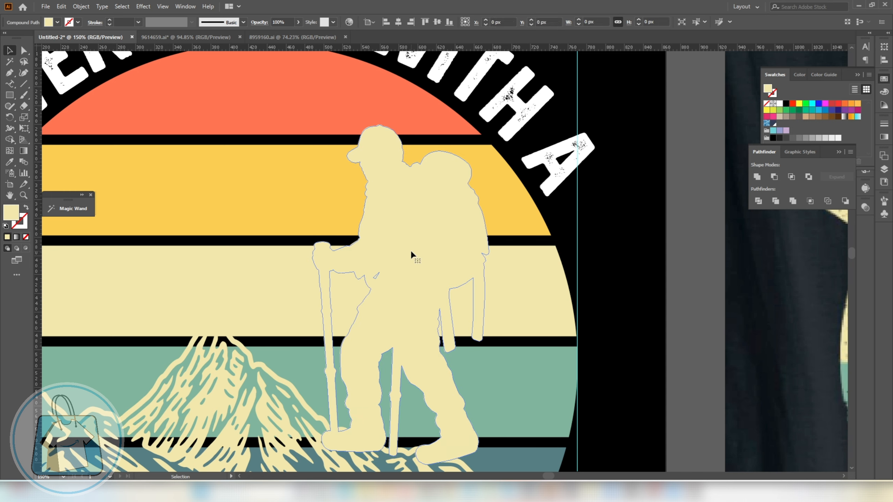
scroll(491, 245, "down", 2)
left_click(506, 269, "shift")
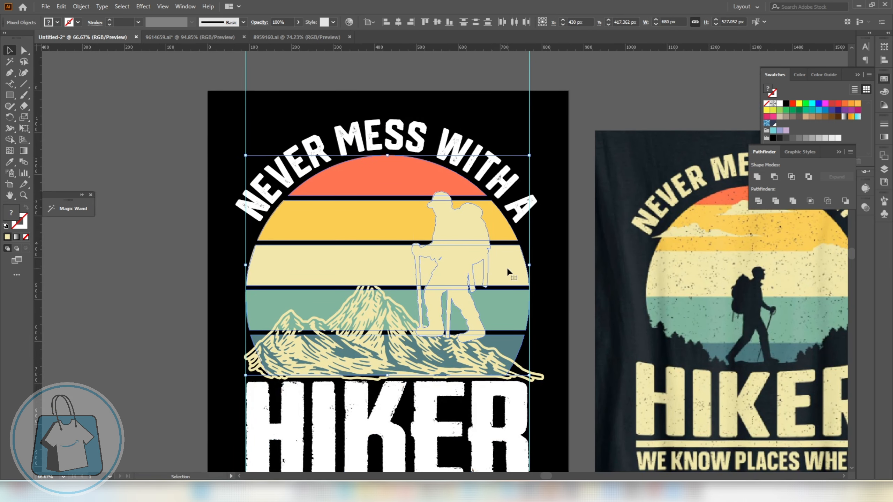
key("ctrl+g")
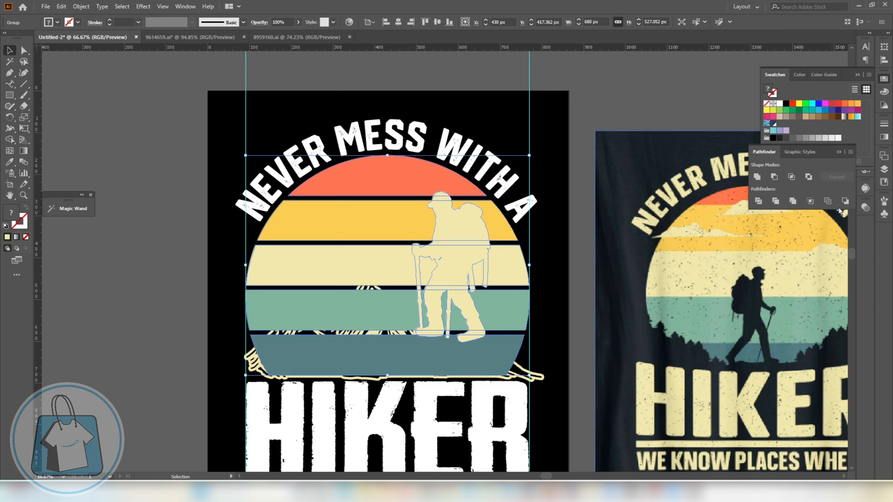
Step: Make an opacity mask on the sun group with Clip off, paste the black hiker in place inside it, and return to the artwork
left_click(865, 208)
left_click(833, 232)
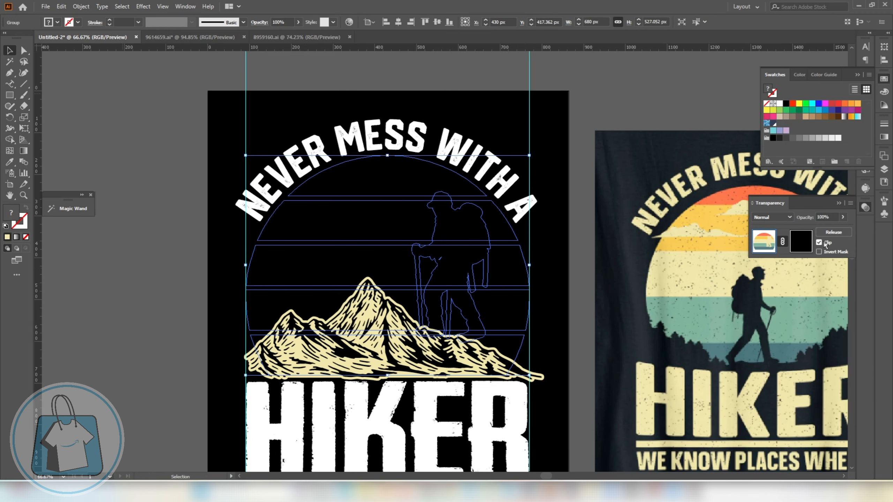
left_click(826, 244)
left_click(810, 246)
key("ctrl+f")
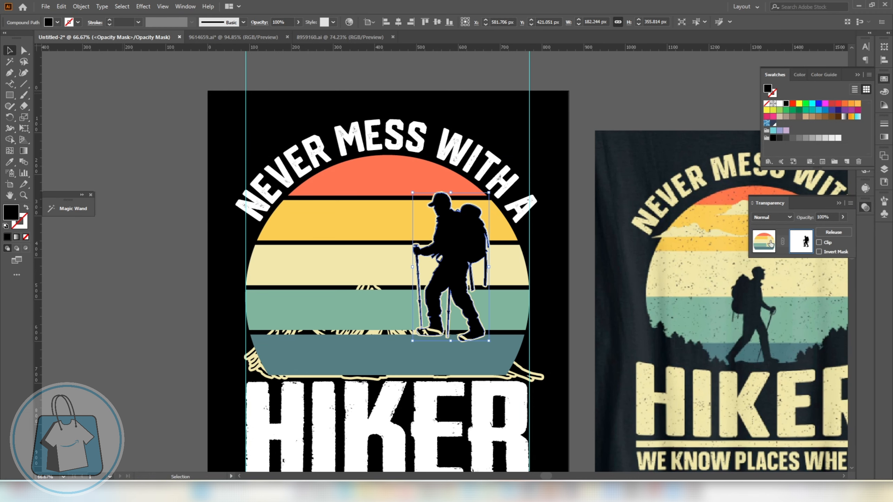
left_click(764, 242)
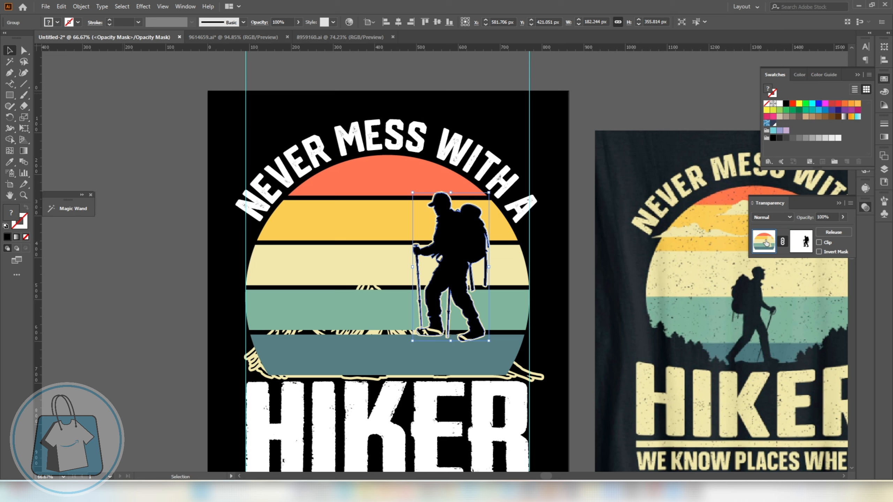
Step: Bring the mountain art in front of the sun group and nudge it down 4 px
left_click(535, 378, "ctrl")
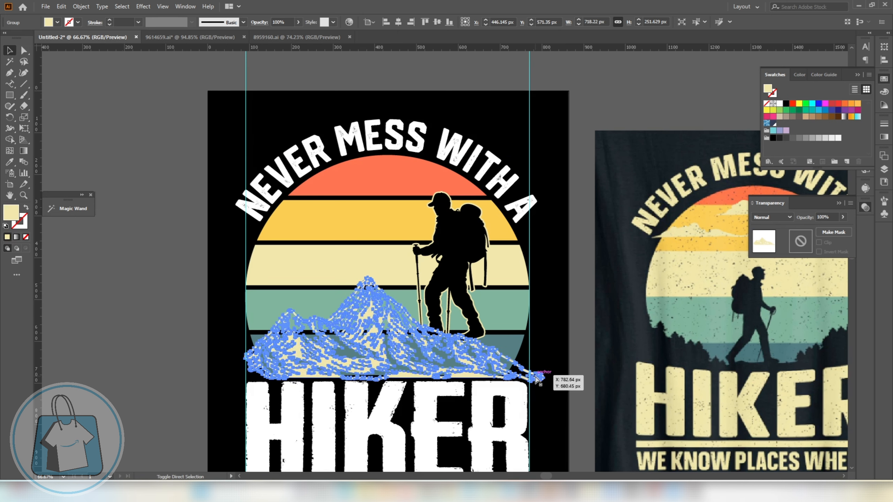
scroll(432, 343, "up", 1)
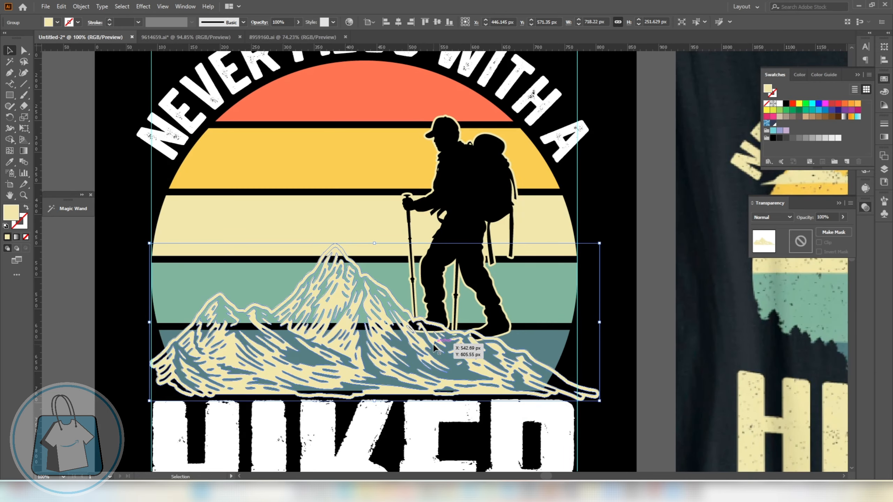
scroll(429, 347, "up", 1)
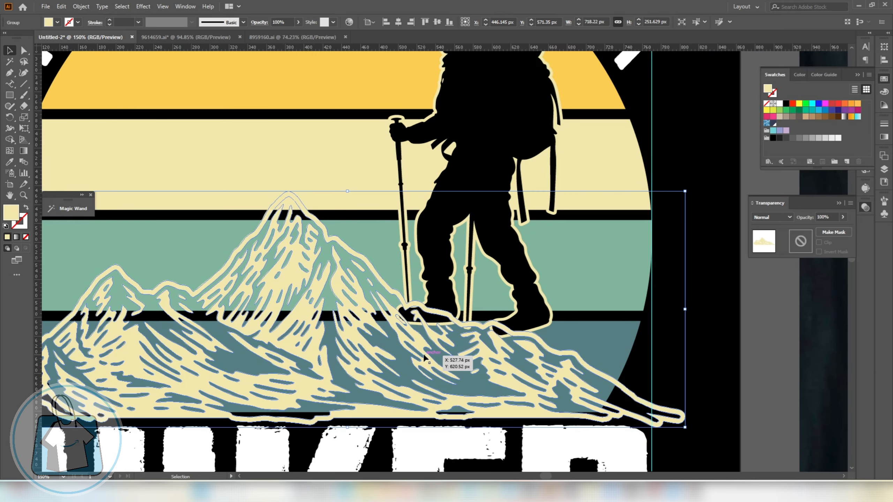
key("Down")
key("Down")
key("Down")
key("Down")
scroll(534, 327, "down", 2)
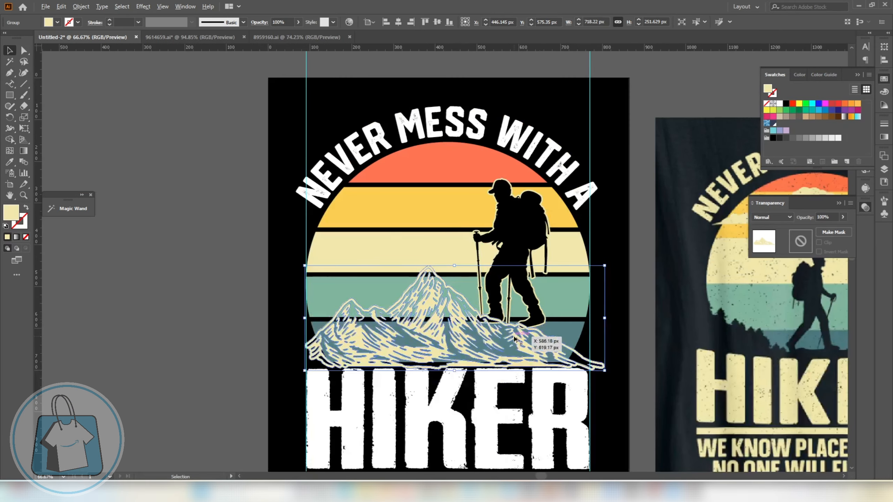
Step: Enlarge the mountain to about 742 × 273 px and offset its path outward by 4 px with round joins
scroll(521, 339, "up", 1)
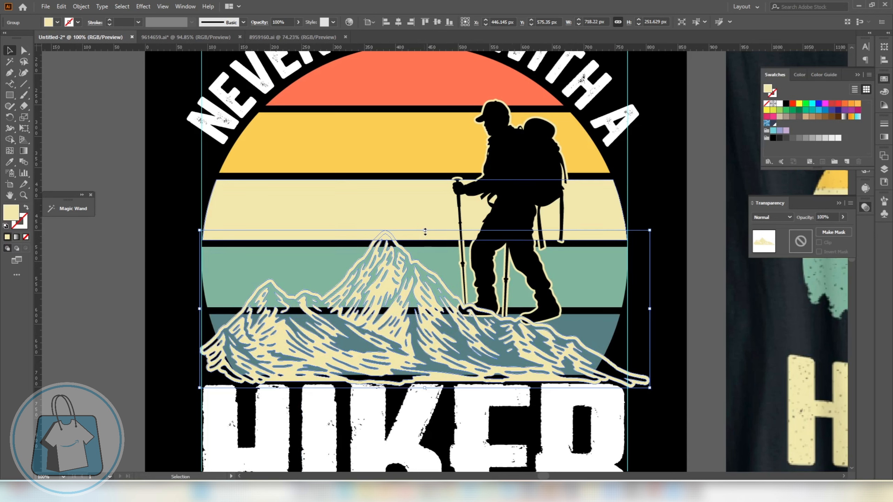
left_click_drag(425, 231, 427, 215)
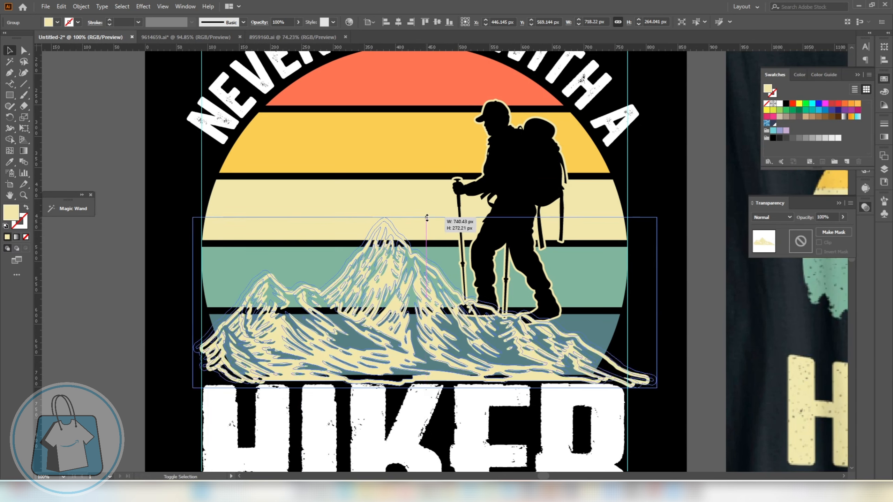
key("a")
key("ctrl+shift+o")
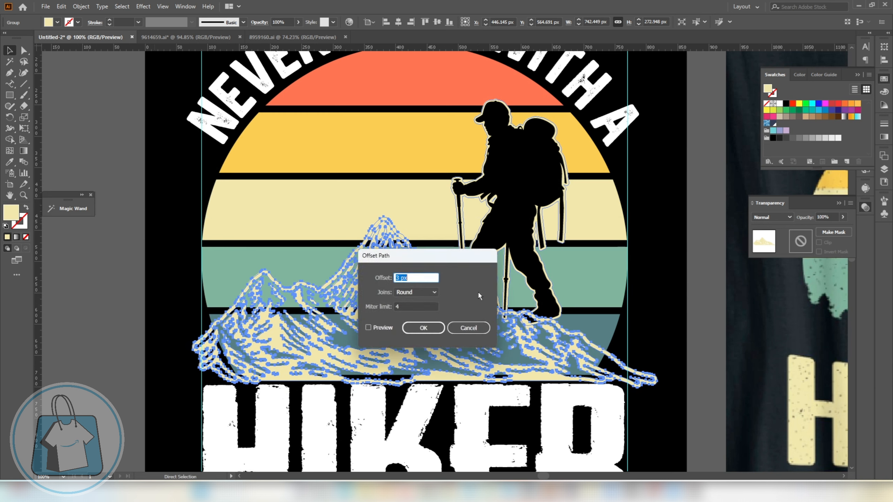
left_click(380, 329)
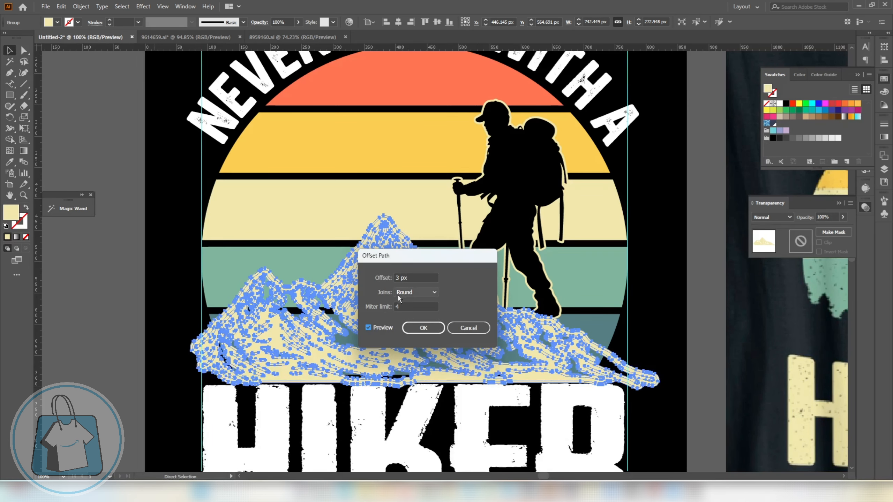
left_click(413, 278)
key("Up")
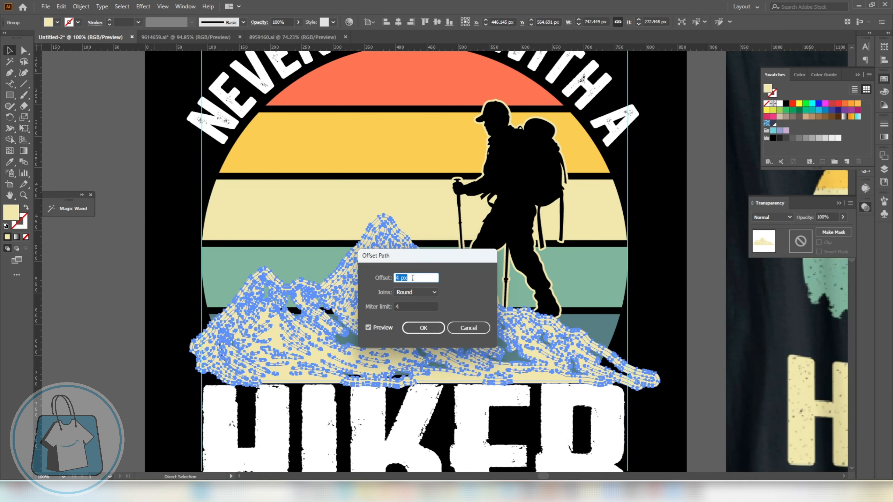
left_click(423, 327)
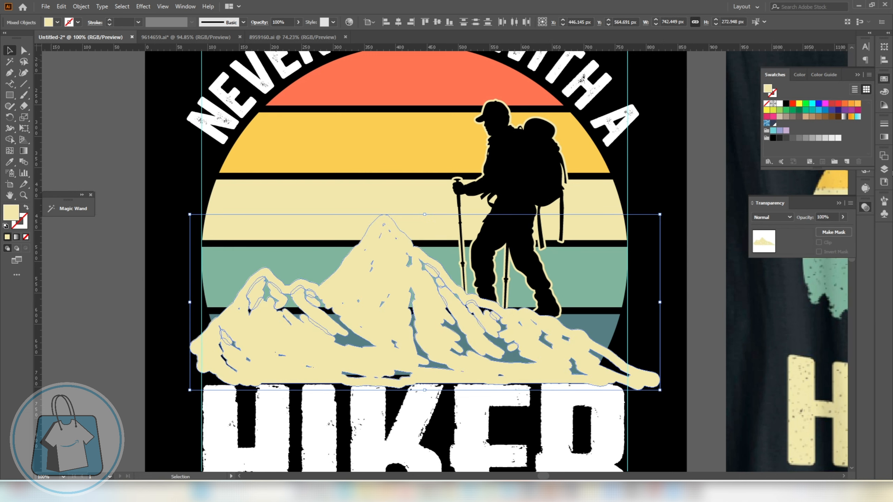
Step: Merge the offset mountain shapes into one solid silhouette and fill it with black
left_click(857, 75)
left_click(865, 157)
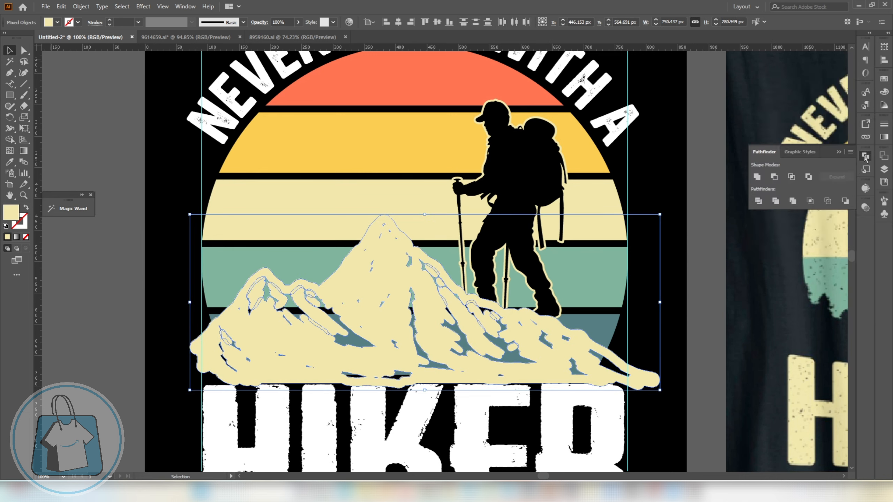
left_click(770, 202)
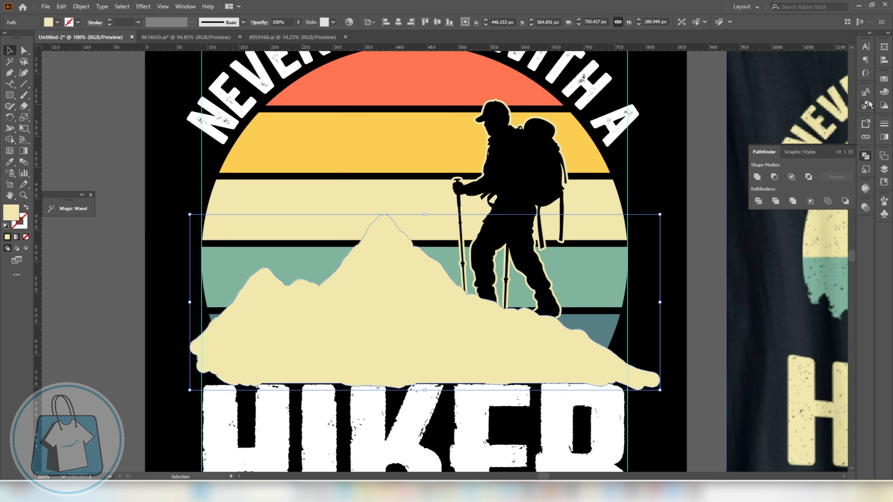
left_click(883, 81)
left_click(774, 103)
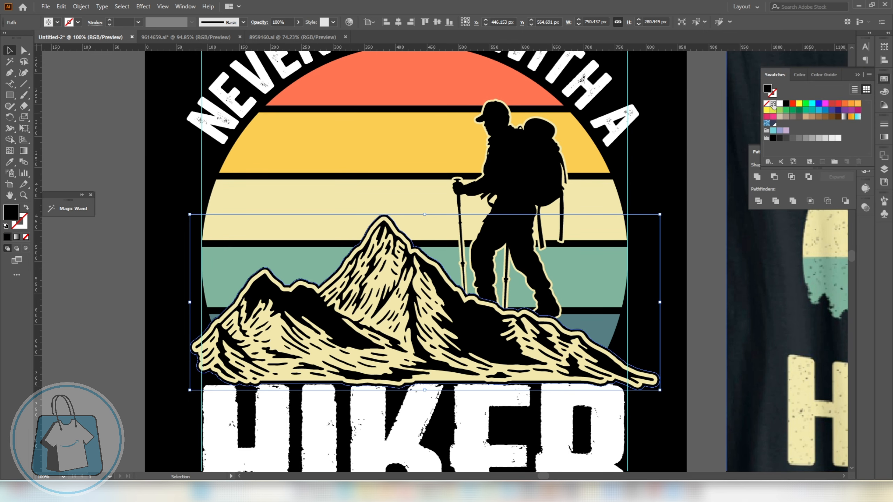
Step: Cut the black mountain silhouette, paste it in place into the sun group's opacity mask, and return to the artwork
key("Delete")
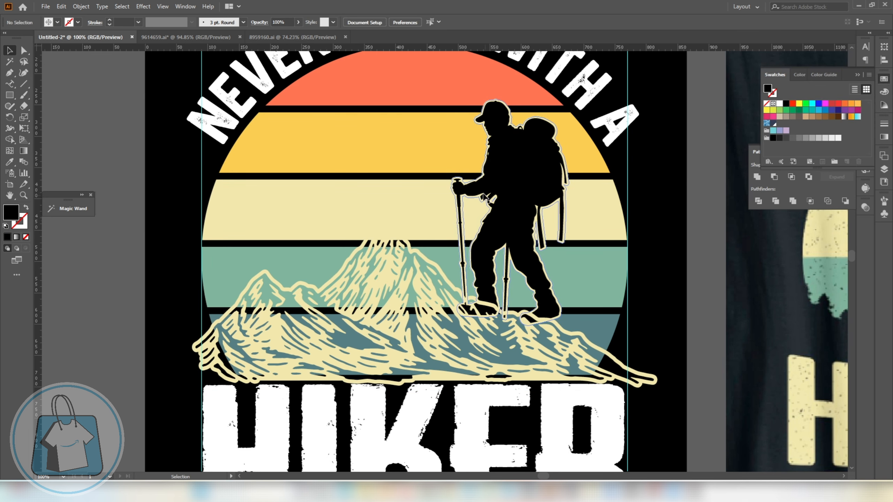
left_click(476, 186)
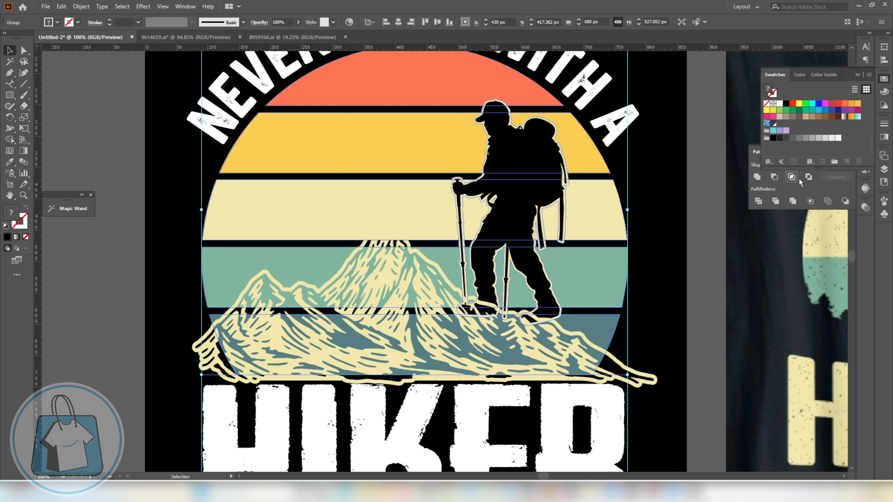
left_click(864, 209)
left_click(801, 242)
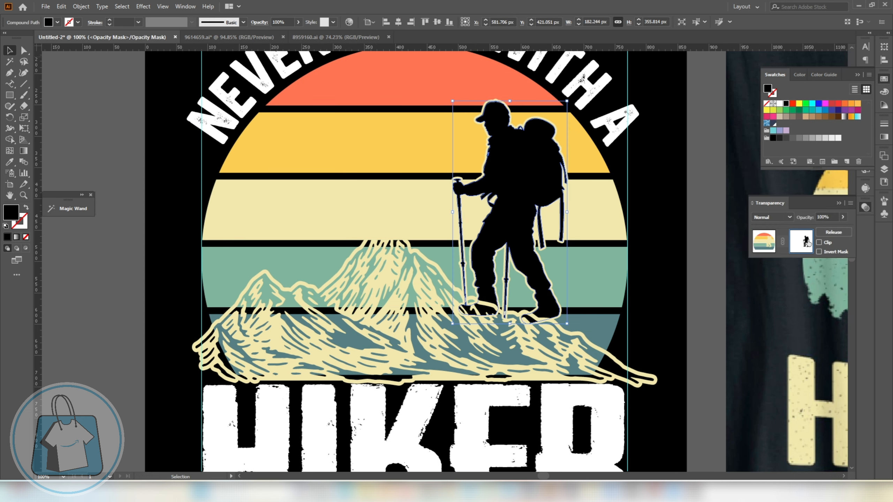
key("ctrl+f")
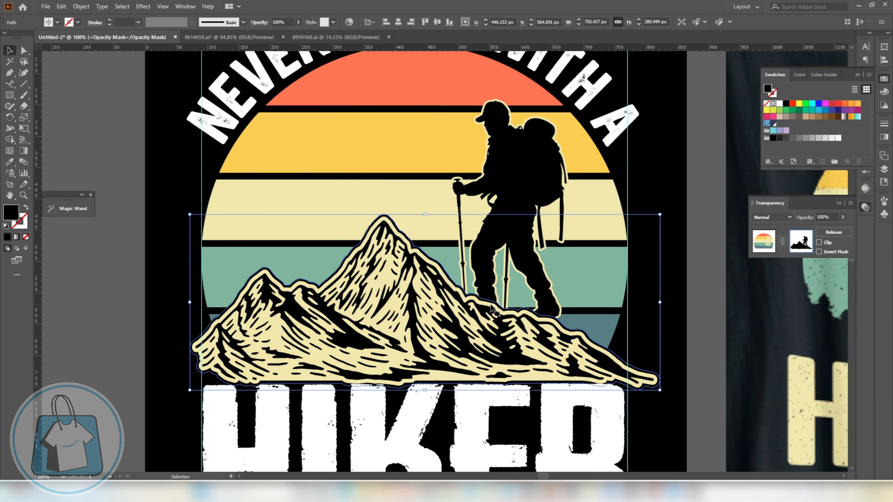
scroll(492, 309, "up", 1)
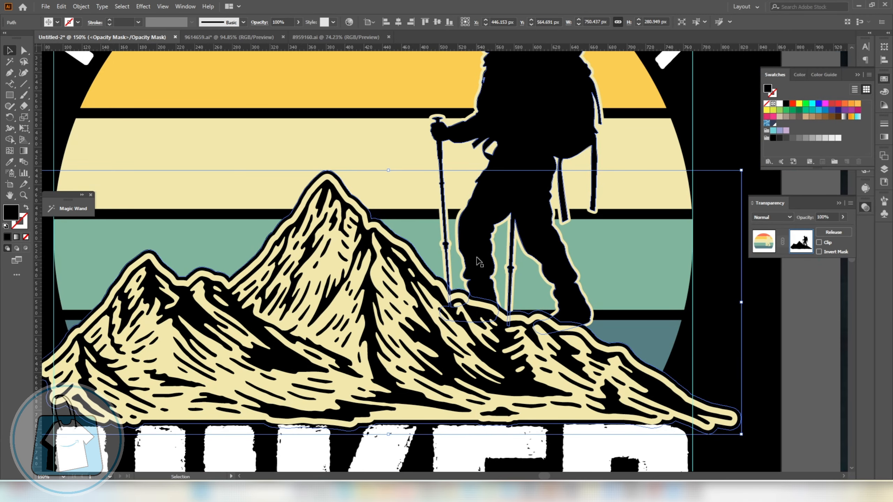
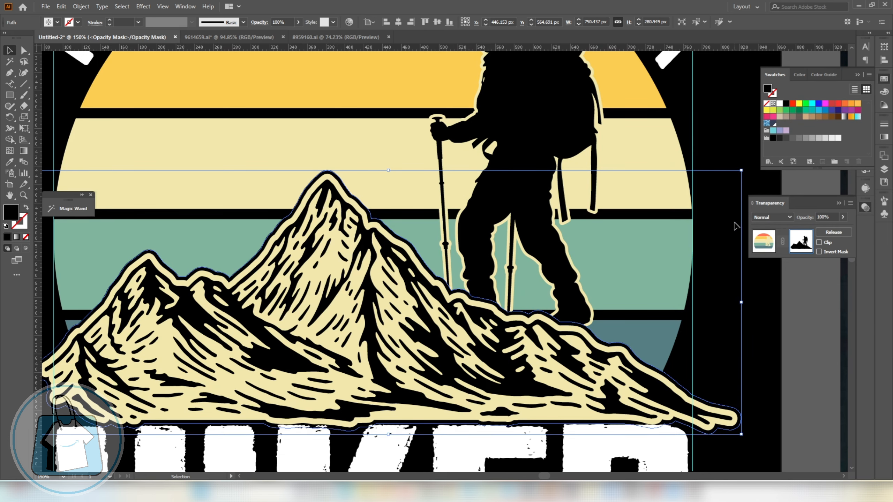
left_click(760, 247)
Step: Use Shape Builder on the mountain and sun group to remove the mountain parts extending beyond the sun's edge
key("ctrl+1")
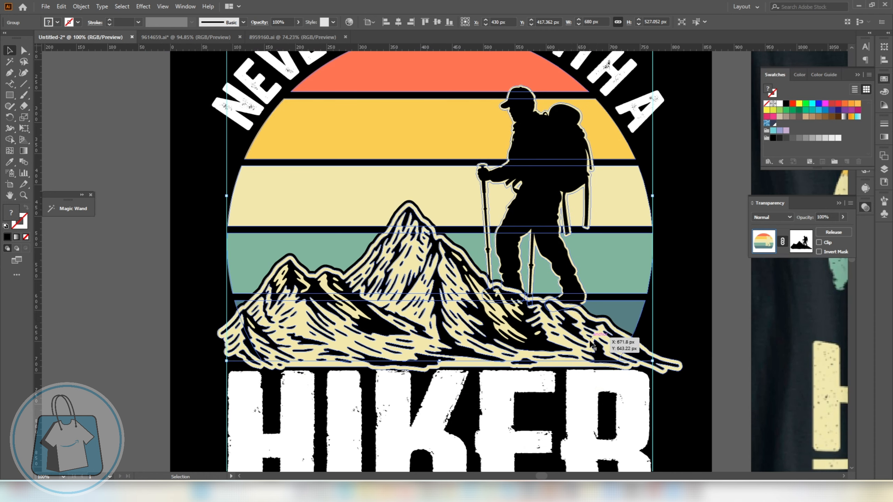
left_click(581, 352)
left_click(257, 275, "shift")
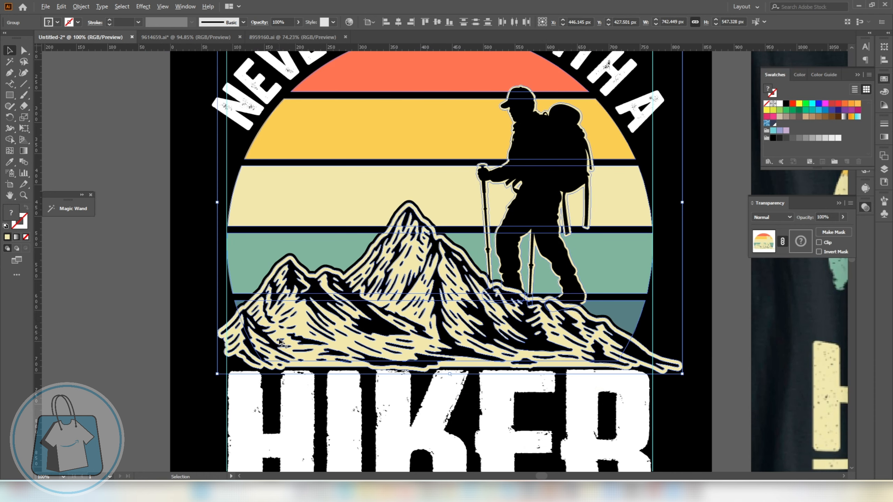
scroll(284, 338, "up", 3)
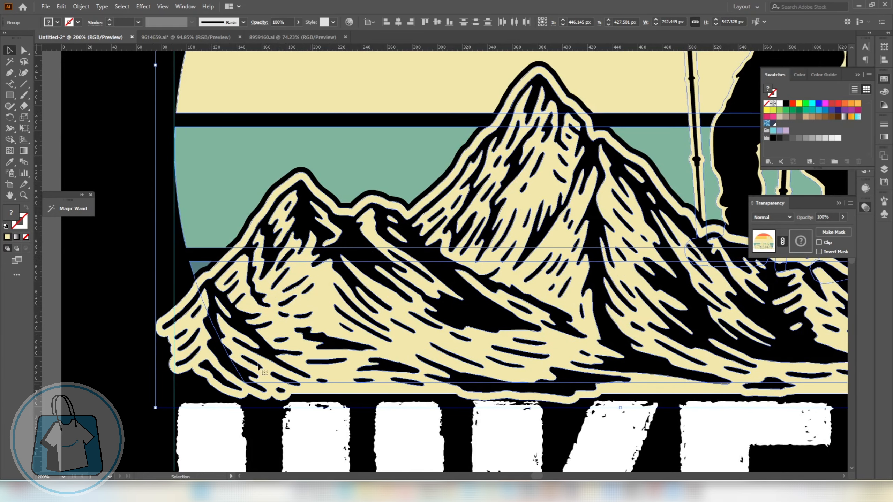
left_click(10, 139)
scroll(267, 390, "up", 2)
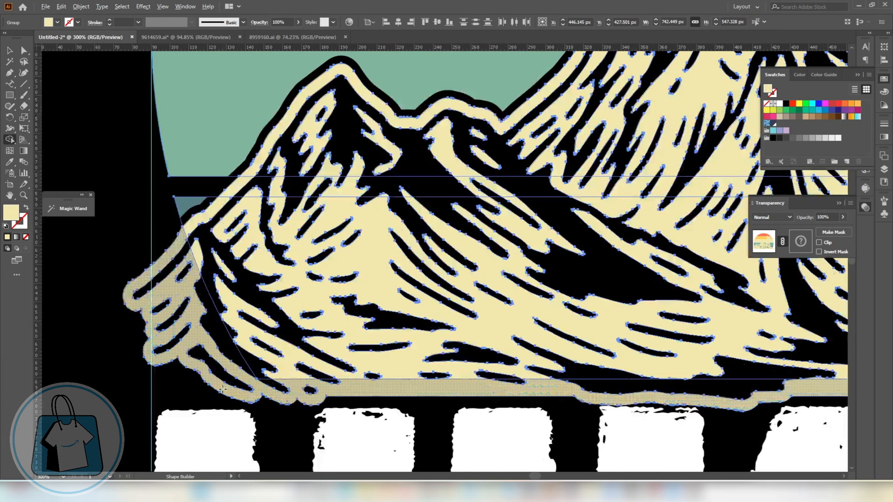
left_click(271, 395)
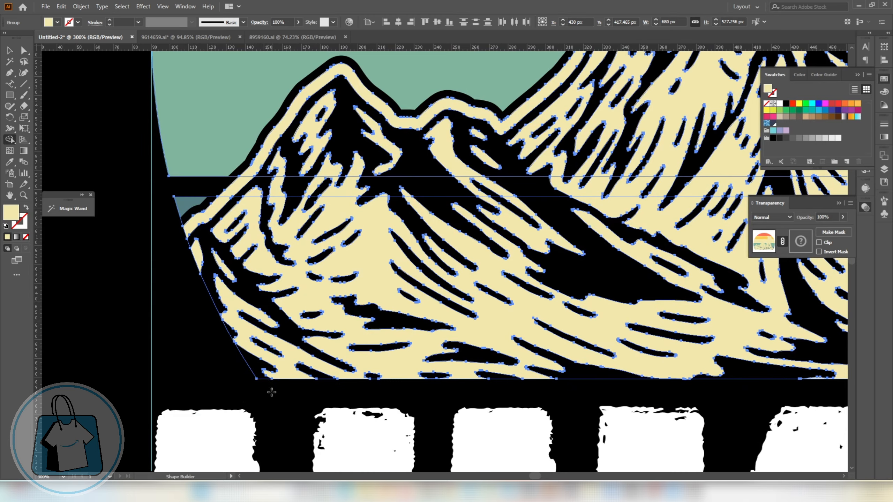
scroll(187, 155, "down", 2)
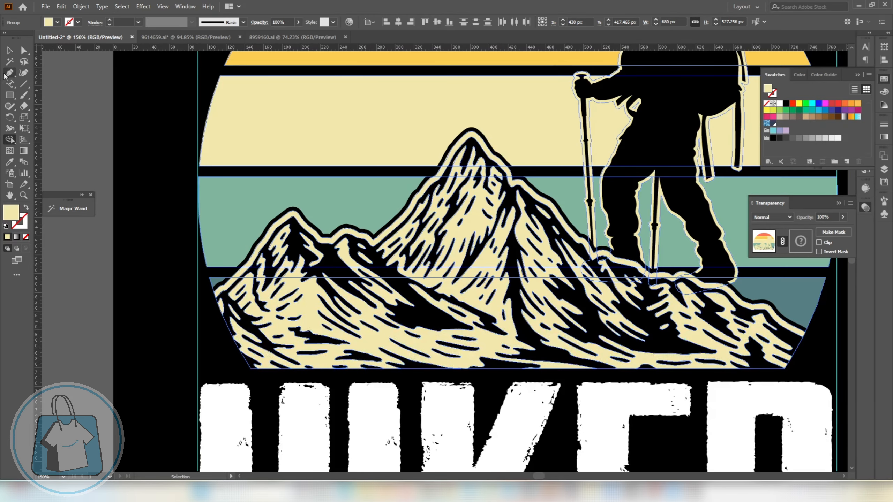
left_click(9, 50)
scroll(157, 262, "down", 2)
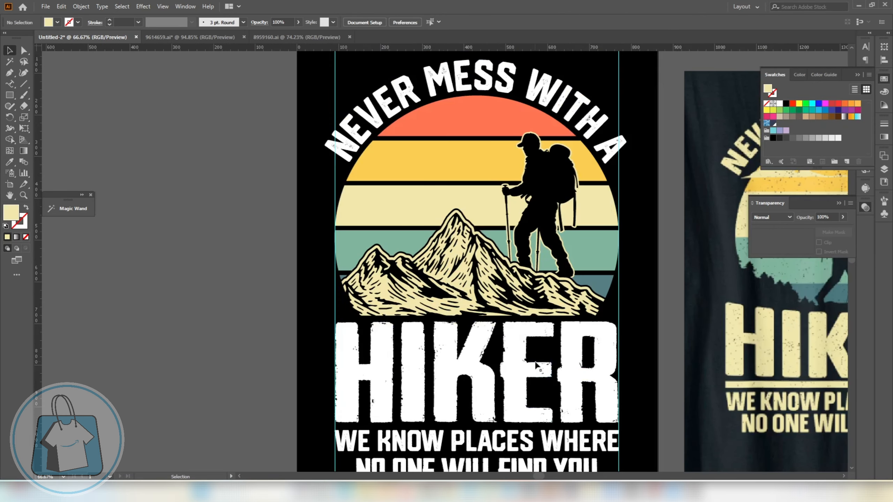
Step: Draw a circle about 117 px wide over the sun's yellow band and fill it with the cream stripe's color
left_click(511, 364)
scroll(418, 240, "down", 1)
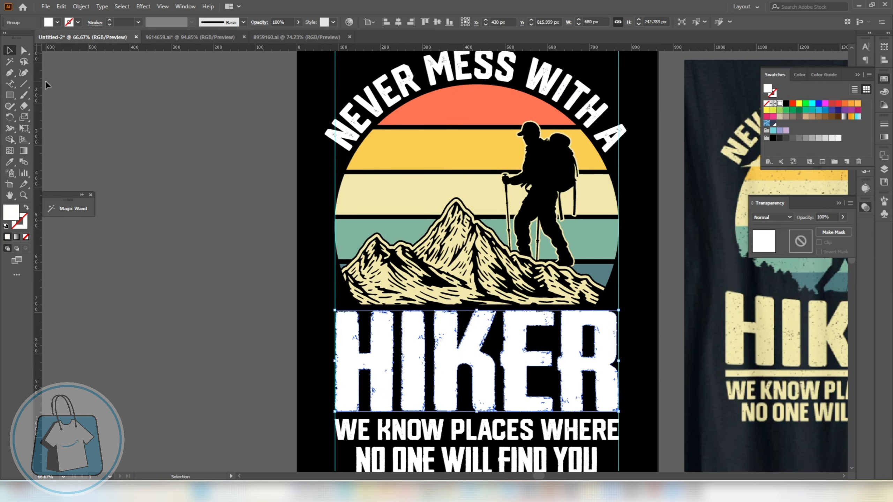
left_click(9, 97)
left_click(51, 118)
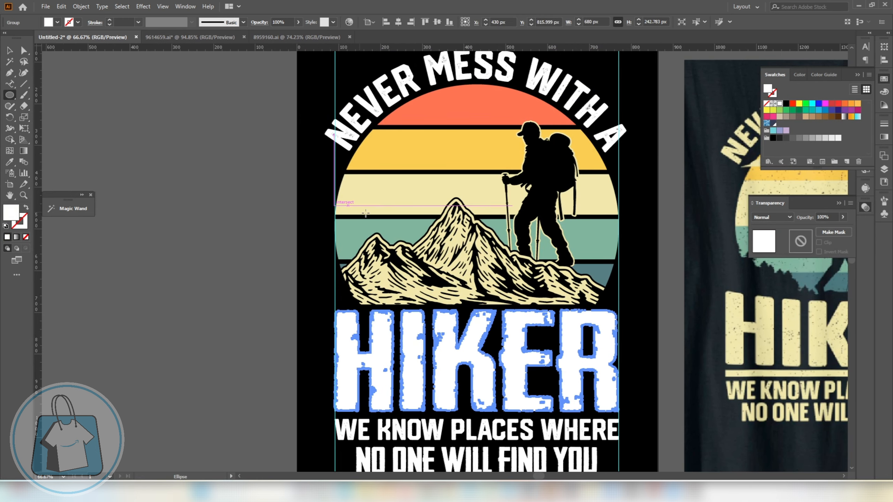
scroll(367, 199, "up", 1)
scroll(367, 199, "up", 3)
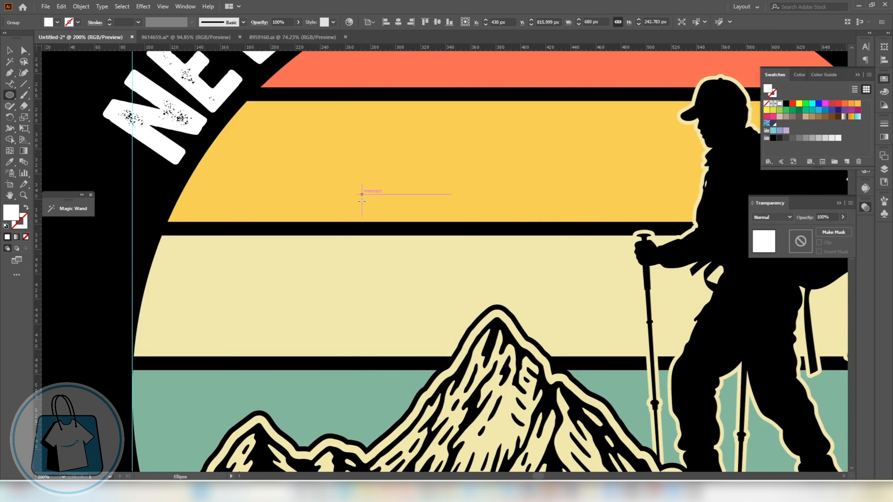
left_click_drag(362, 194, 371, 269)
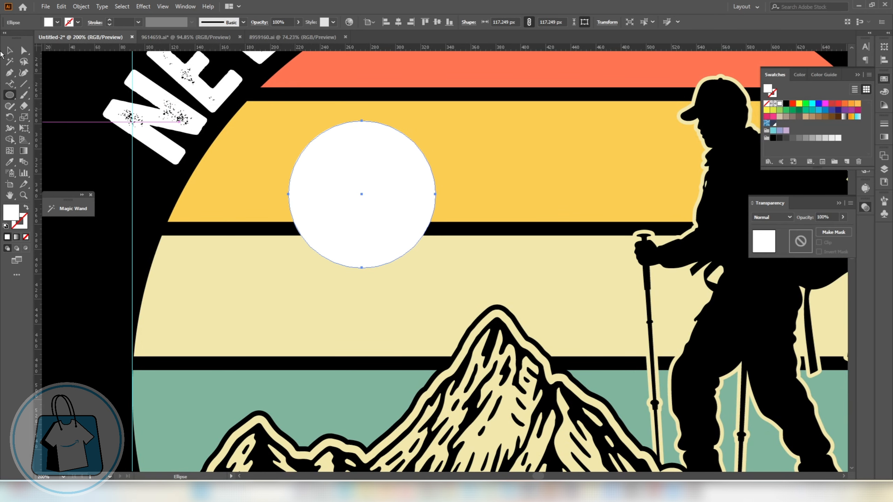
left_click(9, 51)
key("i")
left_click(325, 299)
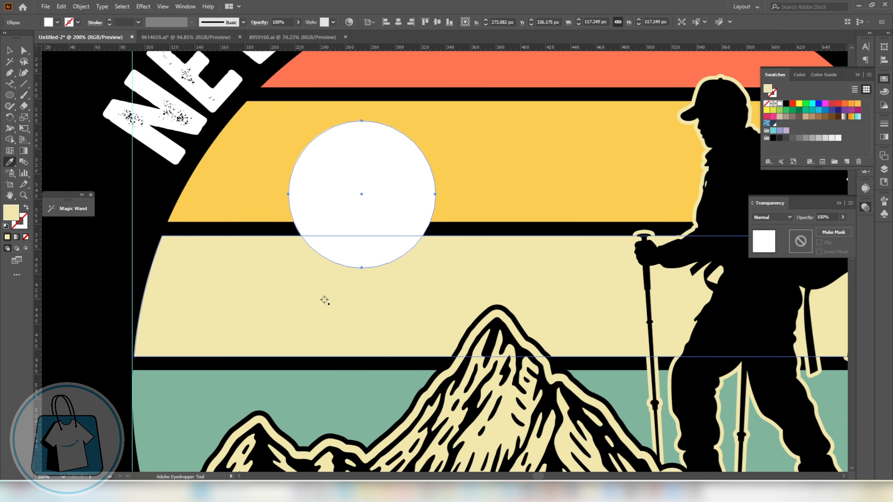
left_click(10, 51)
Step: Enlarge the cream circle to about 128 px and position it across the yellow band
scroll(440, 222, "down", 2)
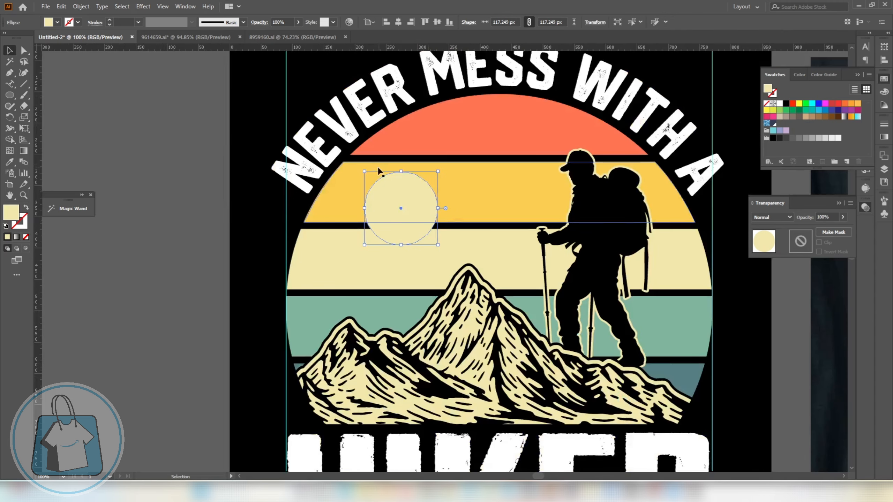
scroll(392, 175, "up", 1)
left_click_drag(406, 170, 406, 156)
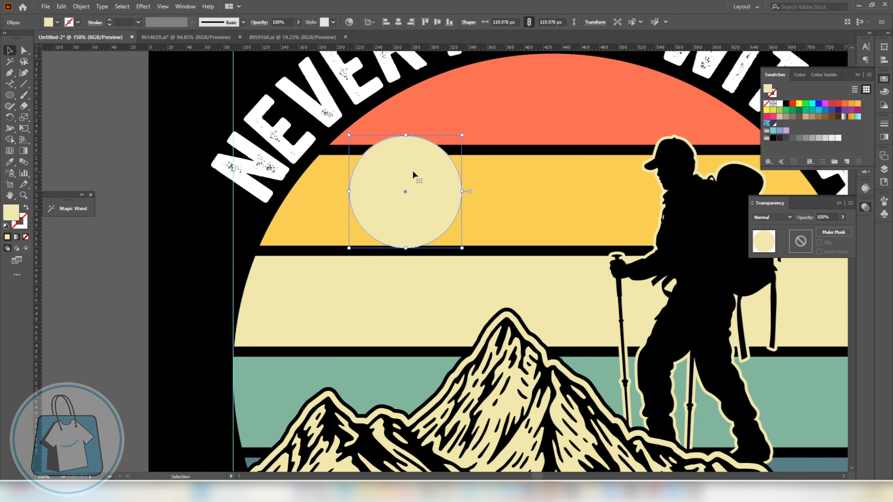
scroll(411, 179, "up", 1)
mouse_move(402, 274)
left_mouse_down()
mouse_move(403, 256)
mouse_move(404, 281)
left_mouse_up()
scroll(405, 271, "down", 2)
scroll(413, 236, "up", 2)
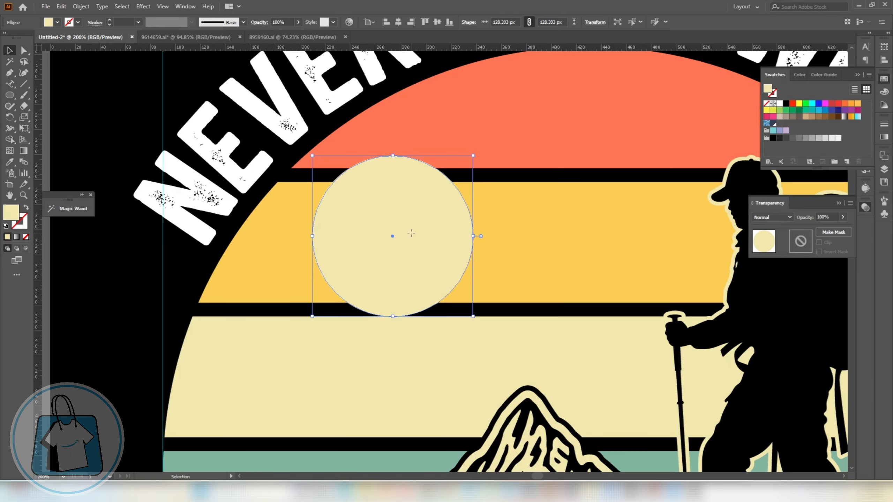
left_click_drag(411, 237, 412, 242)
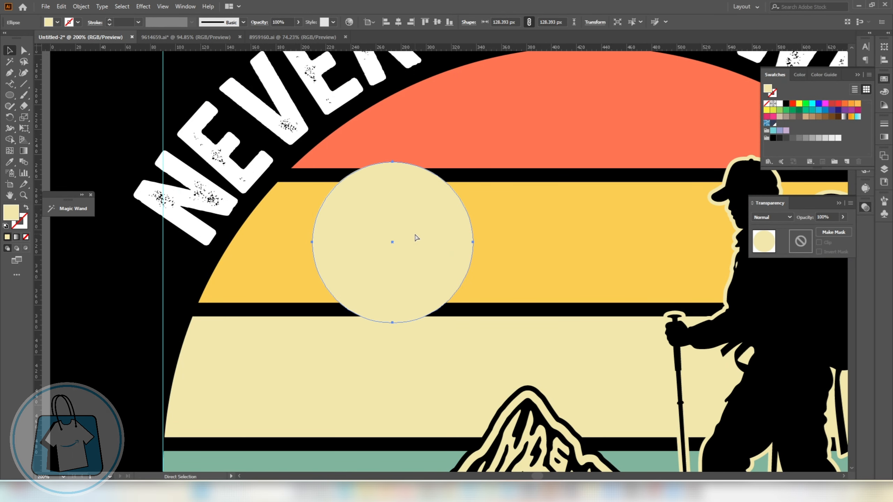
Step: Offset the cream circle's path outward by 5 px with round joins and fill the offset circle with black
key("ctrl+alt+o")
left_click(388, 331)
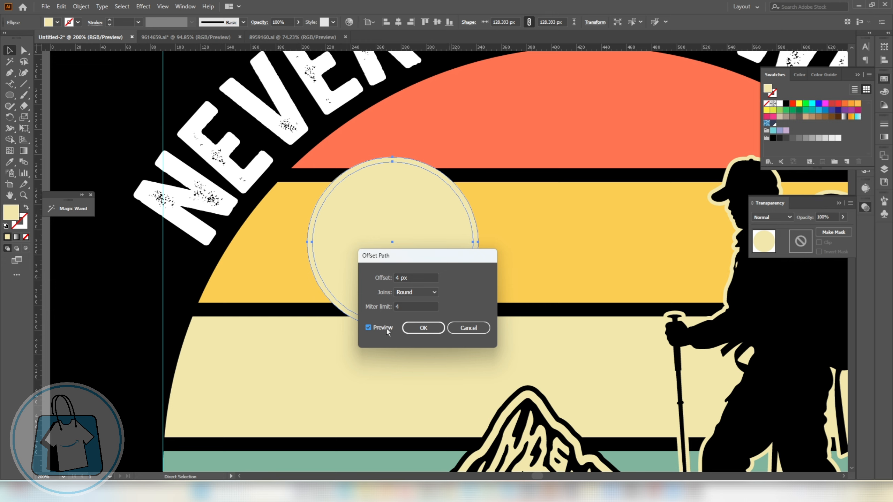
left_click(418, 279)
key("Up")
left_click(423, 328)
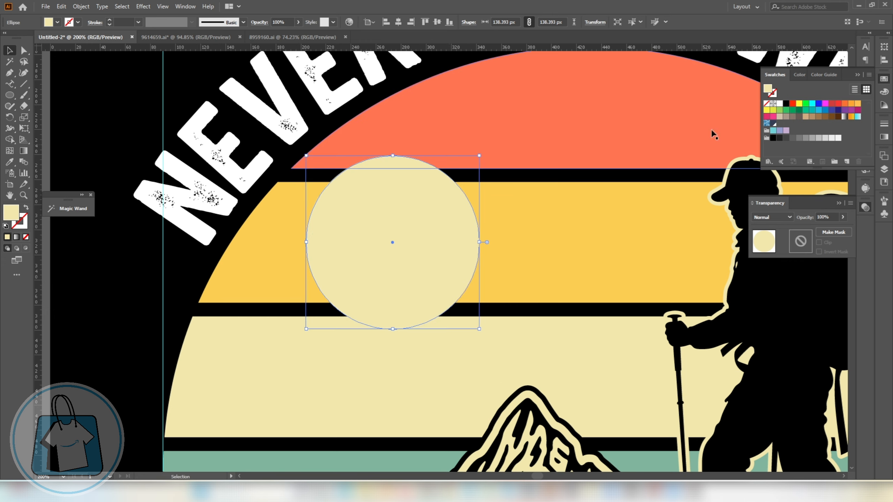
left_click(772, 103)
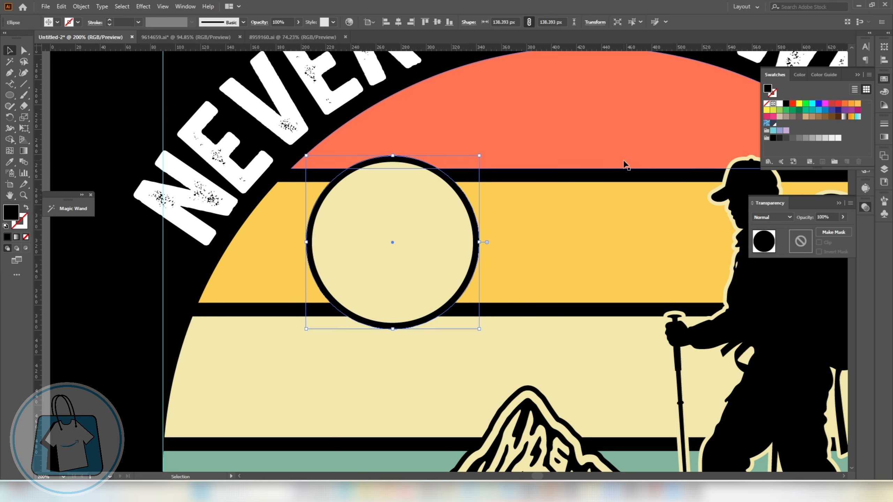
Step: Cut the black circle, paste it in place into the sun group's opacity mask, and return to the artwork
key("ctrl+x")
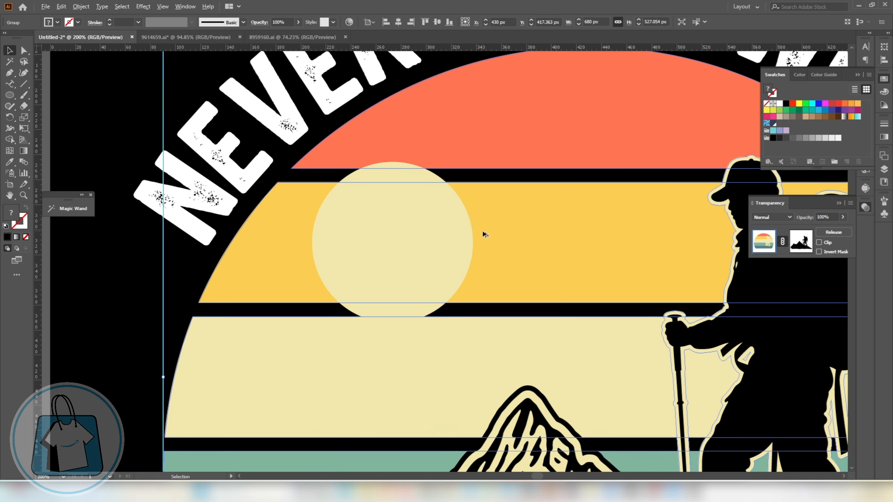
key("ctrl+1")
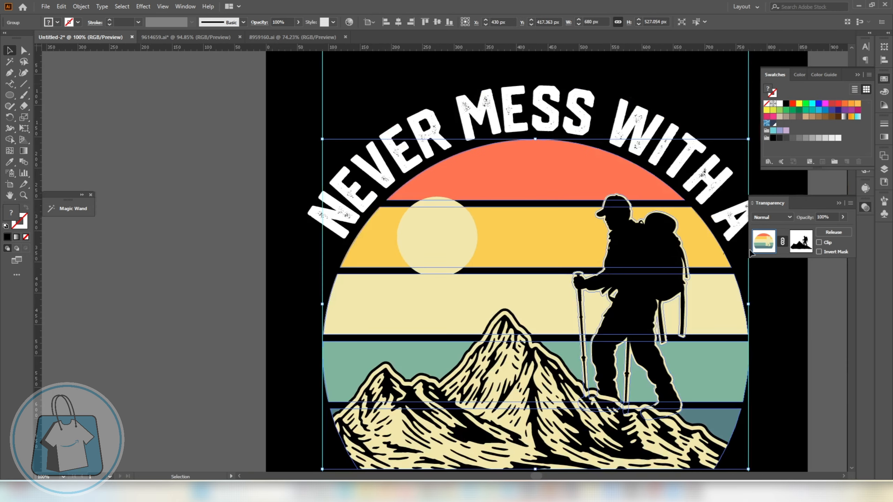
left_click(802, 242)
key("ctrl+f")
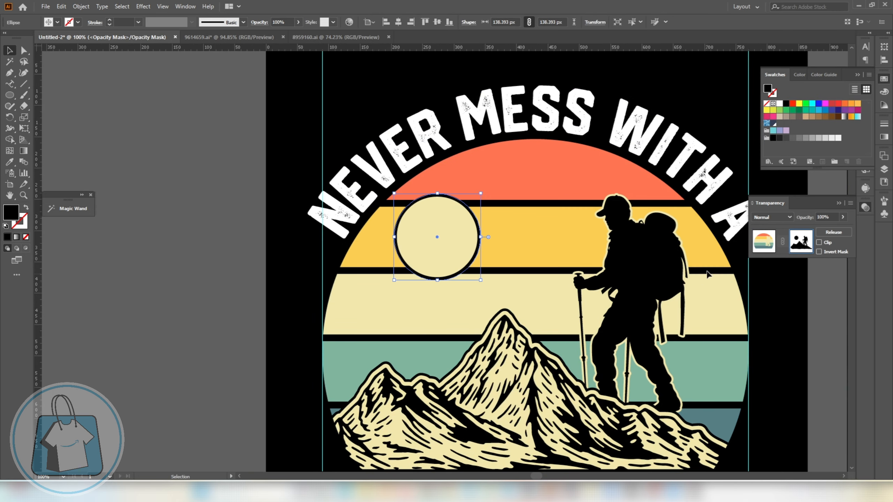
left_click(775, 243)
key("ctrl+minus")
key("ctrl+minus")
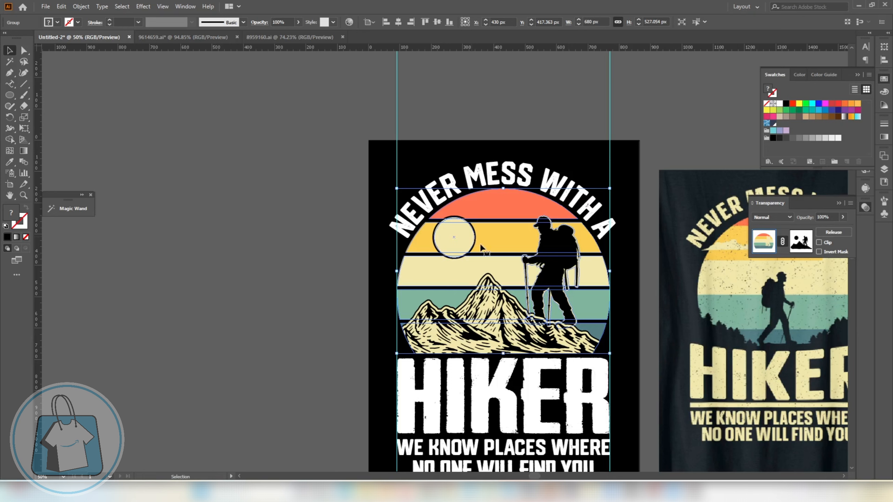
left_click(628, 315)
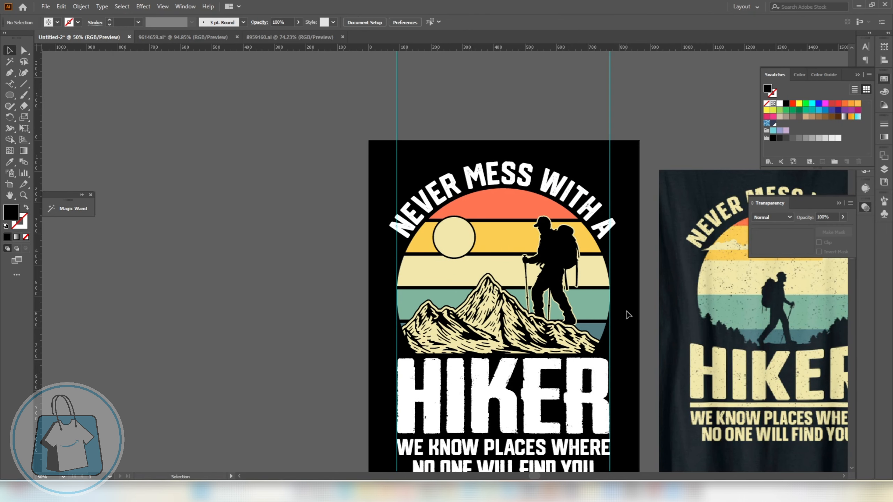
scroll(628, 315, "up", 1)
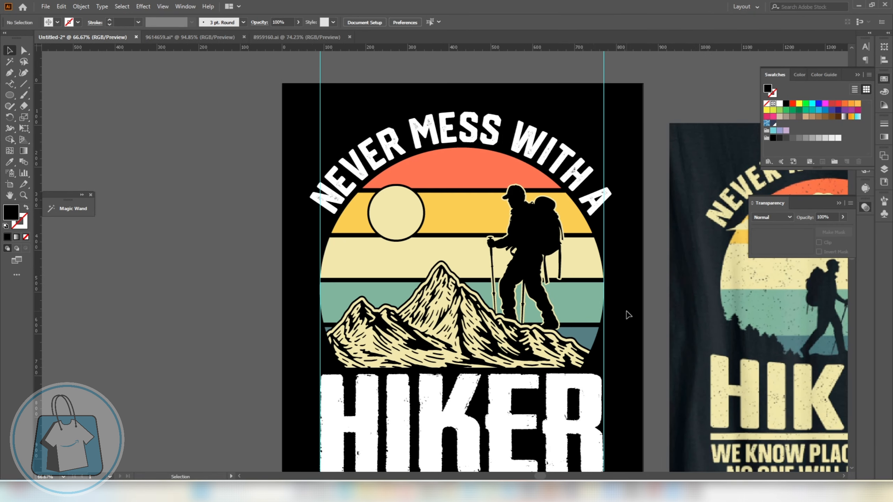
key("ctrl+minus")
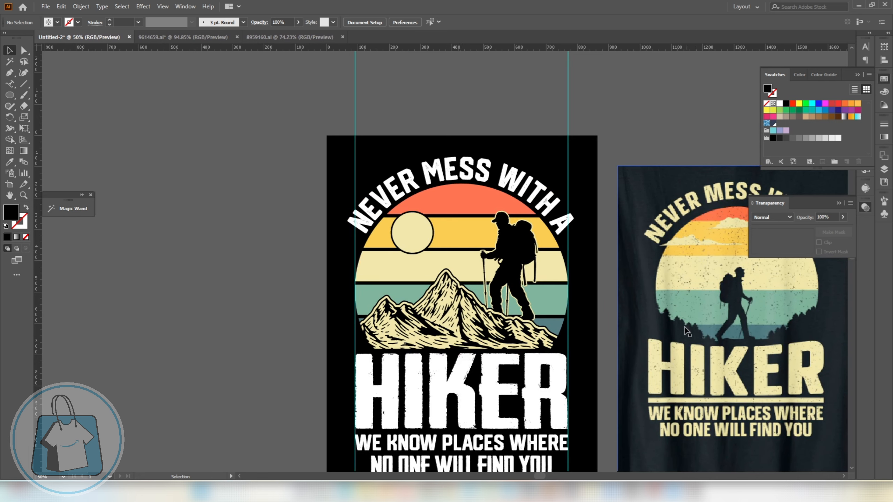
scroll(559, 346, "up", 1)
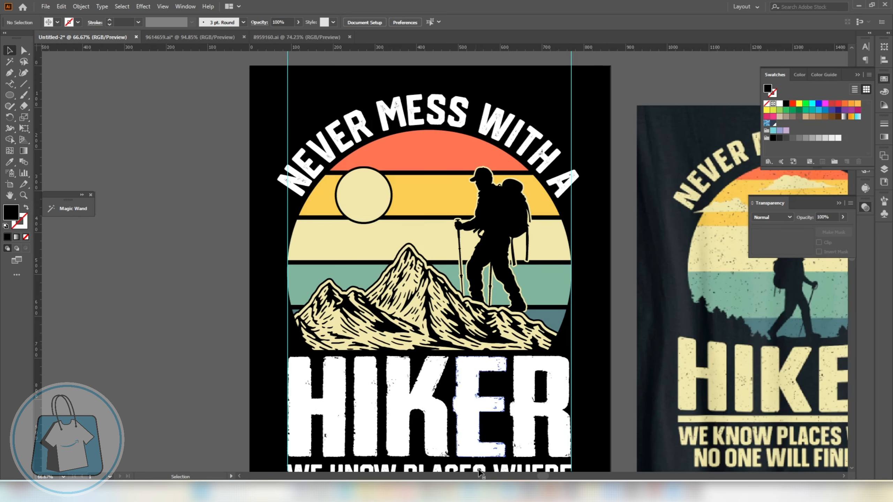
Step: Switch to the browser and search Google Images for "mountain tree silhouette freepik"
left_click(419, 491)
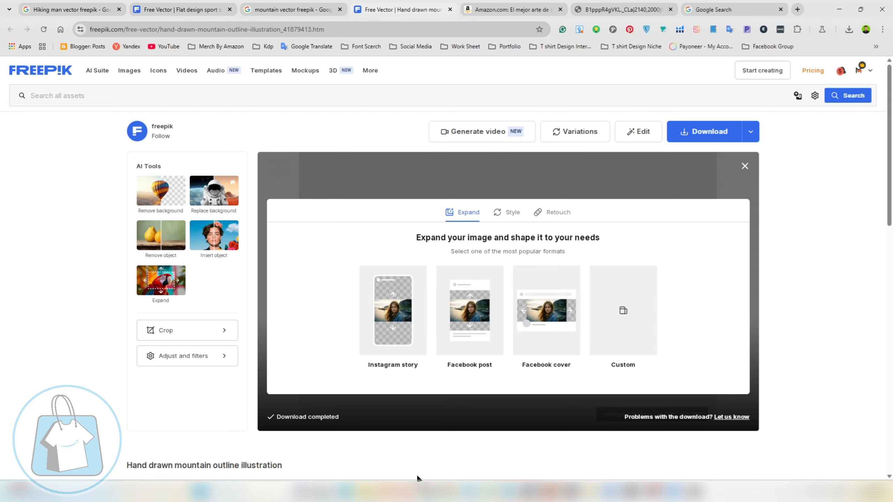
left_click(269, 10)
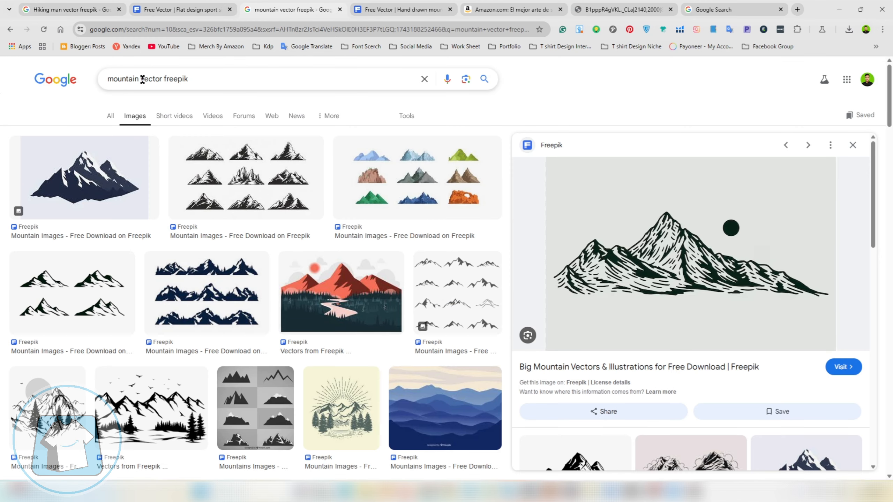
left_click_drag(142, 80, 291, 79)
type("tREE")
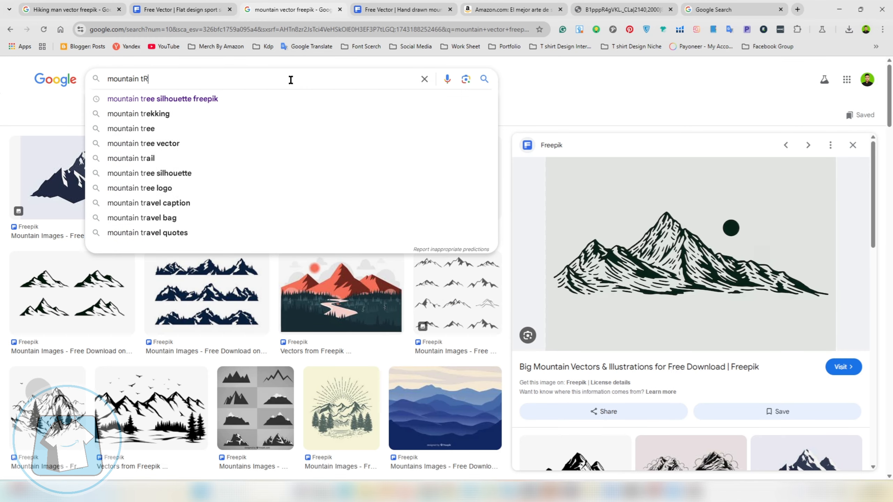
left_click(218, 100)
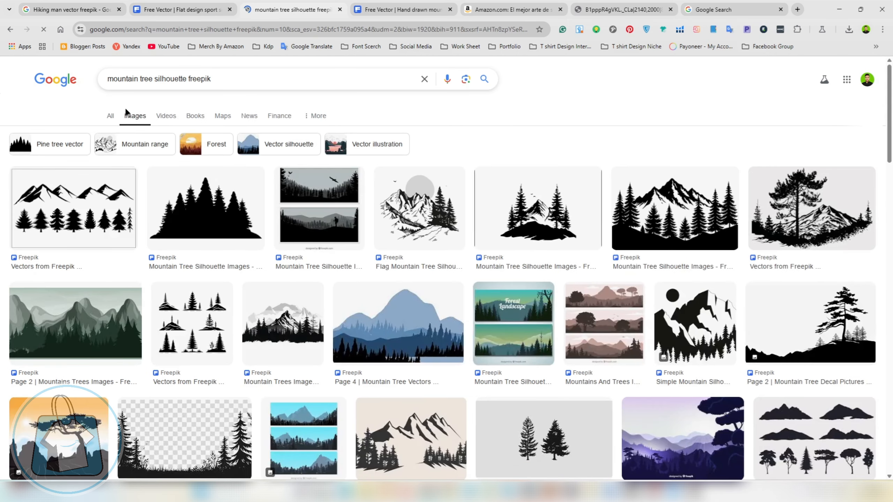
scroll(237, 262, "down", 3)
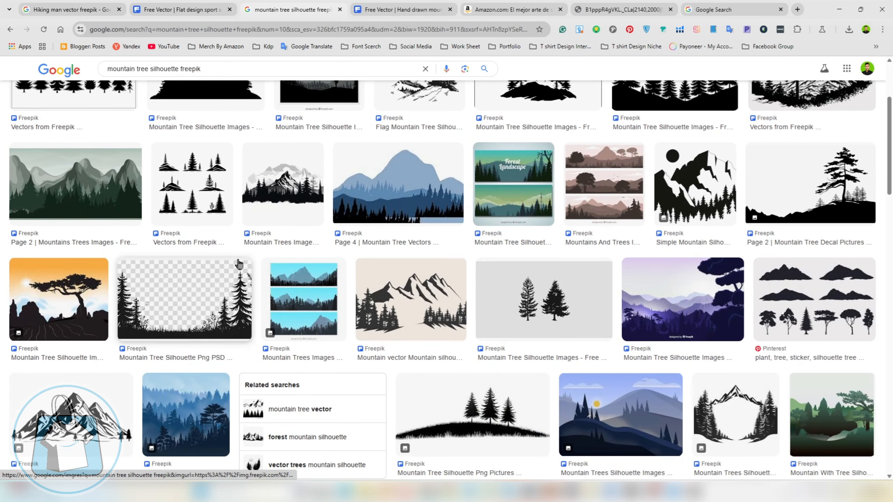
scroll(233, 199, "up", 4)
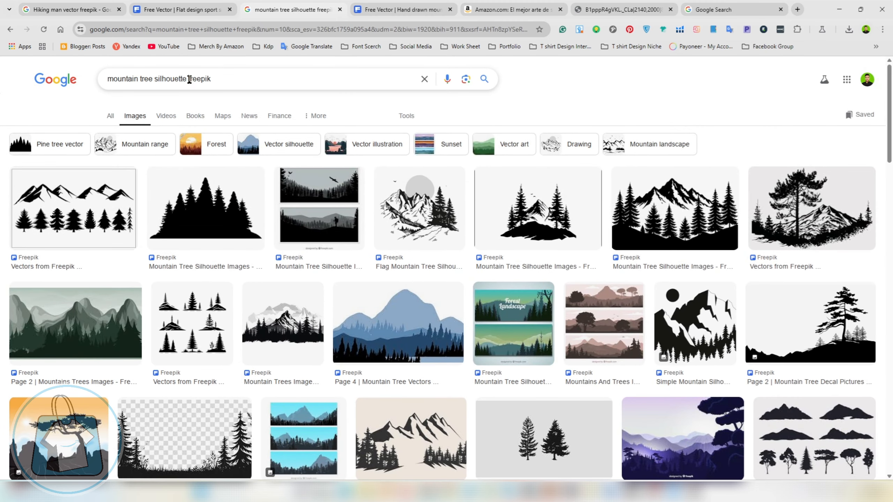
Step: Shorten the image search to "mountain tree silhouette" and look through the results for suitable tree vectors
left_click_drag(189, 79, 223, 79)
key("Return")
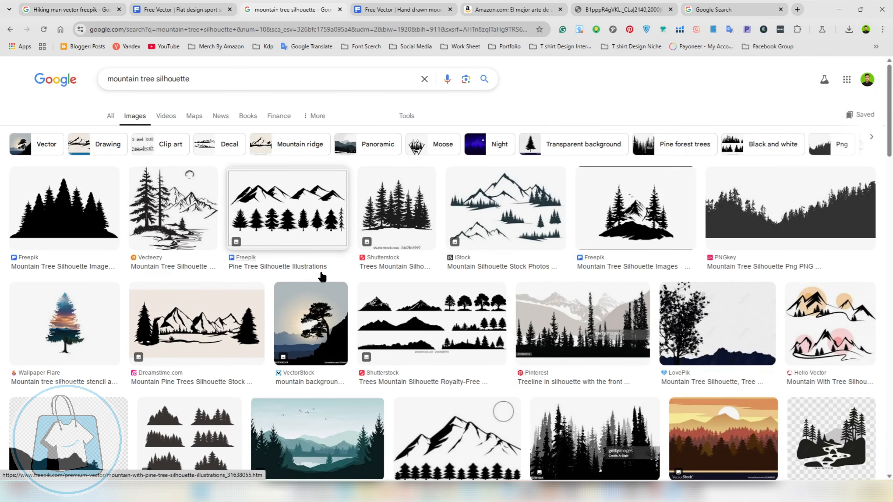
scroll(324, 278, "down", 5)
scroll(399, 303, "up", 5)
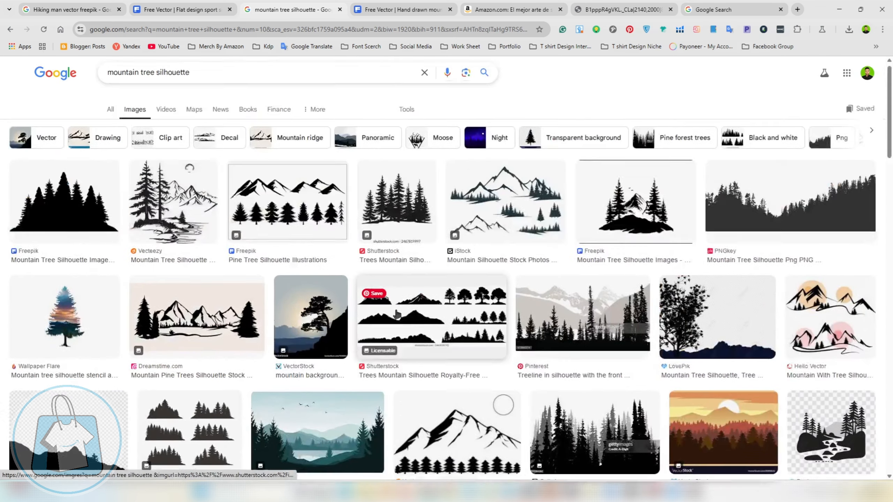
scroll(397, 313, "down", 3)
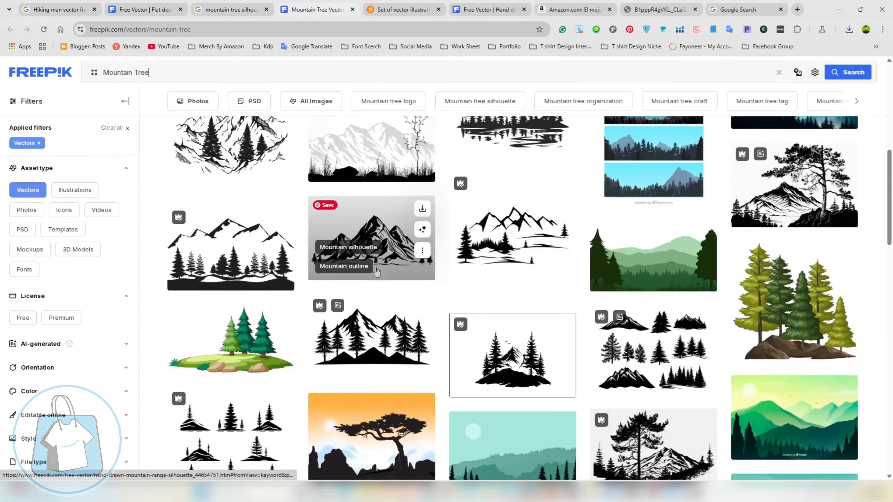
Step: Download Freepik's silhouette Christmas tree vector set as a ZIP archive and open its EPS artwork in Illustrator
scroll(225, 332, "down", 5)
left_click(225, 331)
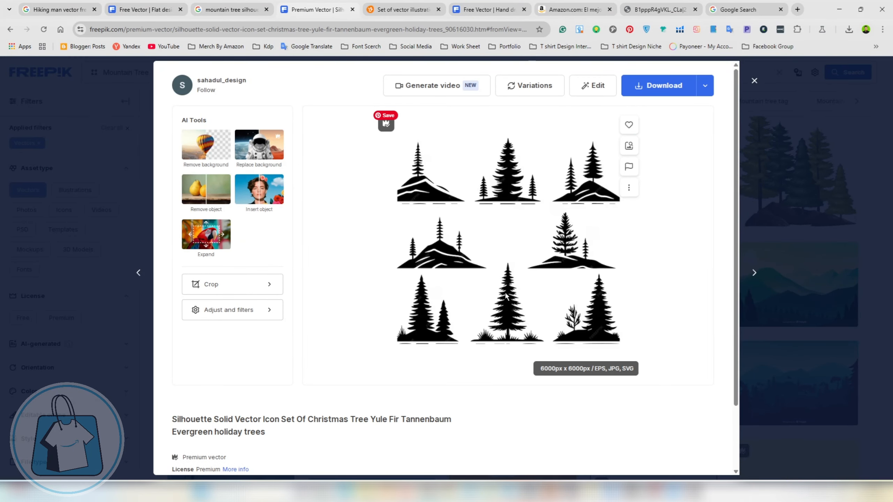
left_click(664, 86)
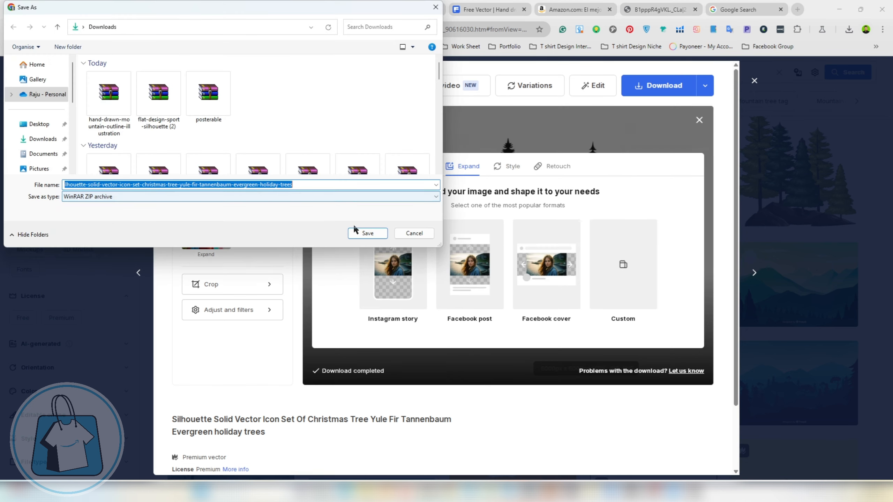
left_click(366, 232)
left_click(851, 32)
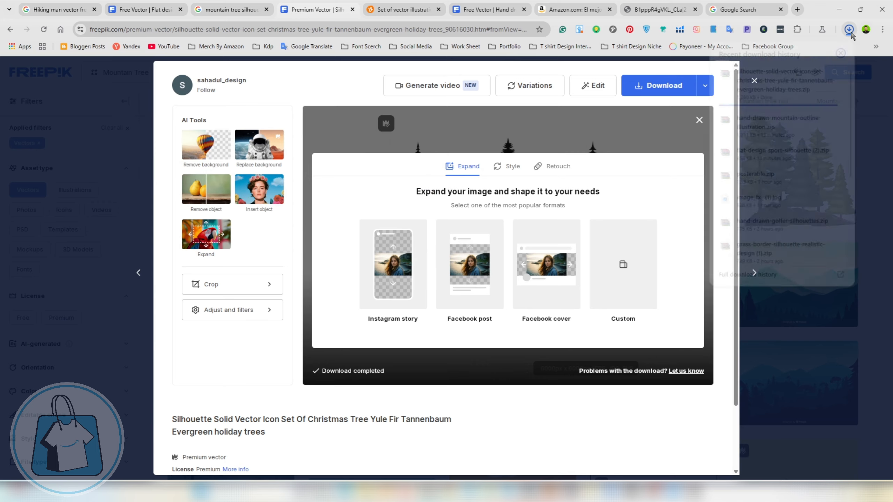
left_click(770, 73)
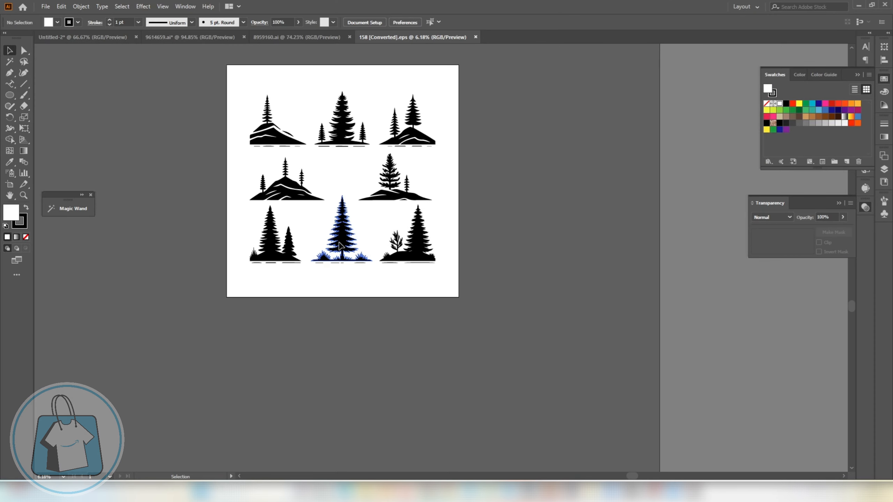
Step: Ungroup the tree set and select the single pine with grass tufts in the middle of the lowest row
left_click(339, 245)
key("ctrl+plus")
right_click(461, 227)
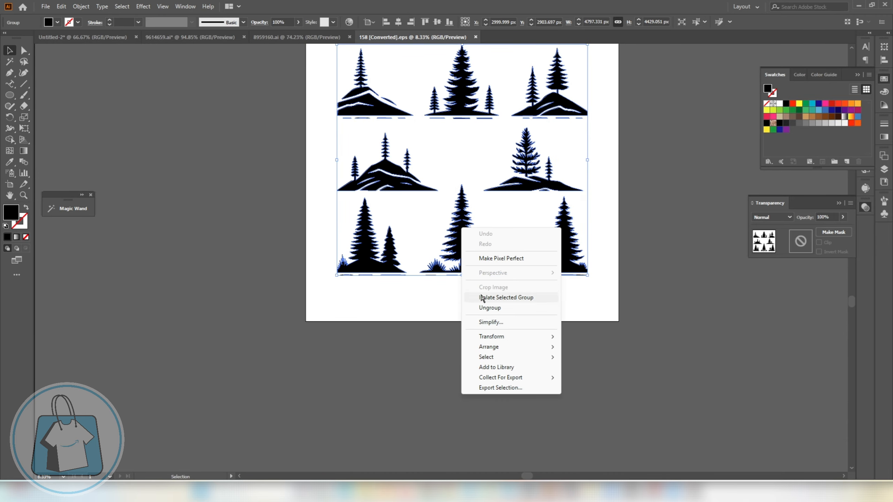
left_click(490, 307)
left_click(443, 223)
left_click(464, 247)
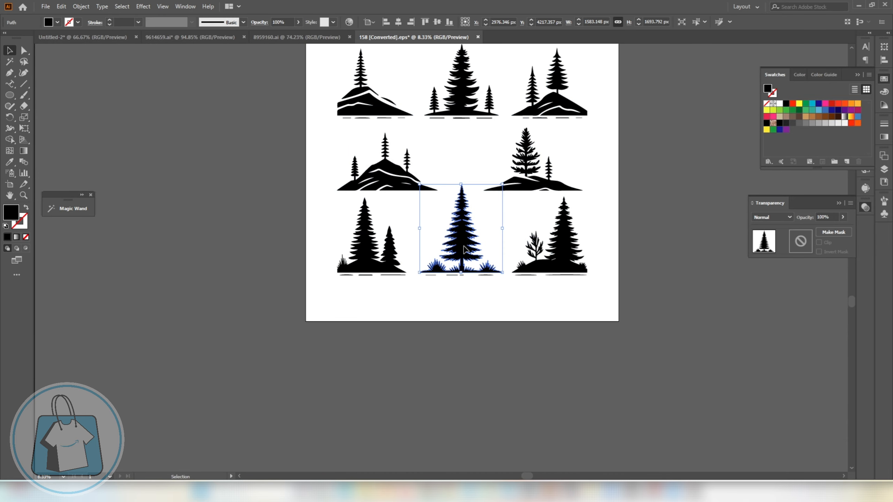
Step: Move the pine off the artboard to the left and erase its grass tufts and ground strip, keeping the tree and trunk
left_click_drag(464, 248, 261, 248)
scroll(226, 262, "up", 4)
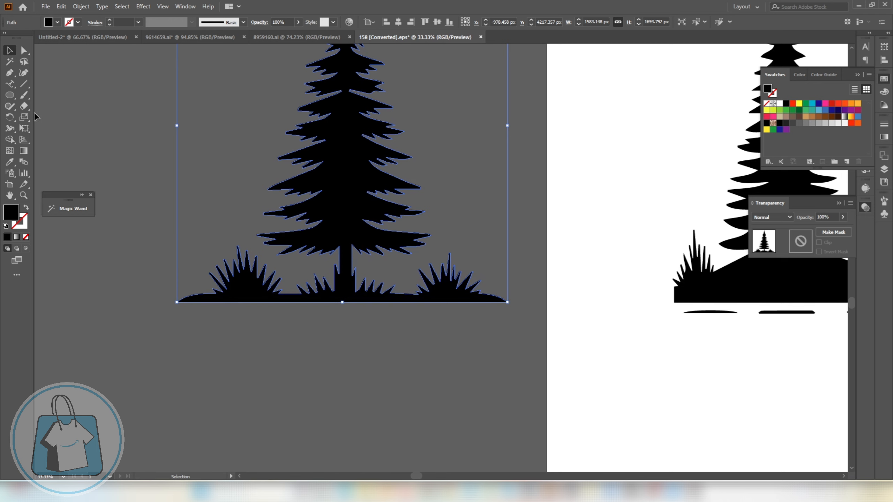
left_click(25, 106)
scroll(226, 261, "up", 2)
left_click_drag(112, 276, 336, 380)
scroll(195, 252, "up", 1)
mouse_move(162, 242)
left_mouse_down()
mouse_move(234, 290)
mouse_move(355, 325)
left_mouse_up()
left_click_drag(234, 227, 298, 273)
scroll(409, 342, "down", 3)
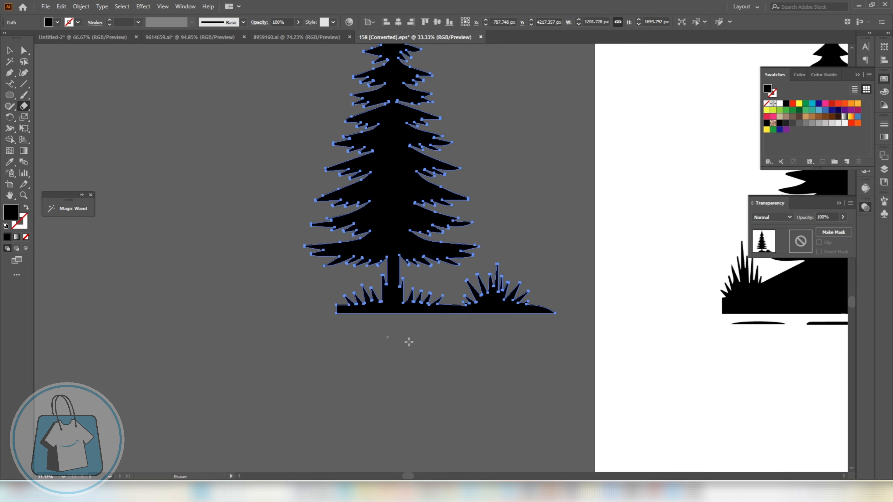
scroll(531, 353, "up", 1)
mouse_move(480, 336)
left_mouse_down()
mouse_move(269, 299)
mouse_move(207, 234)
left_mouse_up()
key("v")
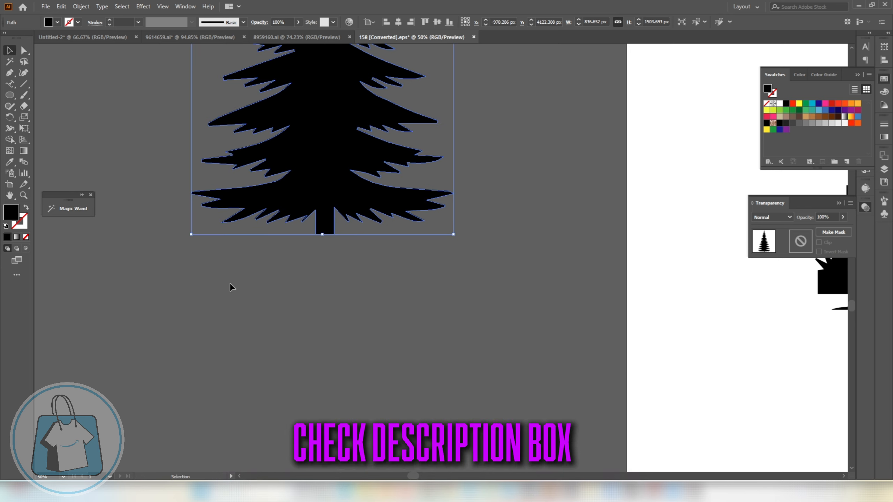
Step: Copy the trimmed pine into the Untitled-2 T-shirt document and place it over the design
left_click(231, 285)
scroll(538, 430, "down", 2)
left_click_drag(436, 272, 348, 214)
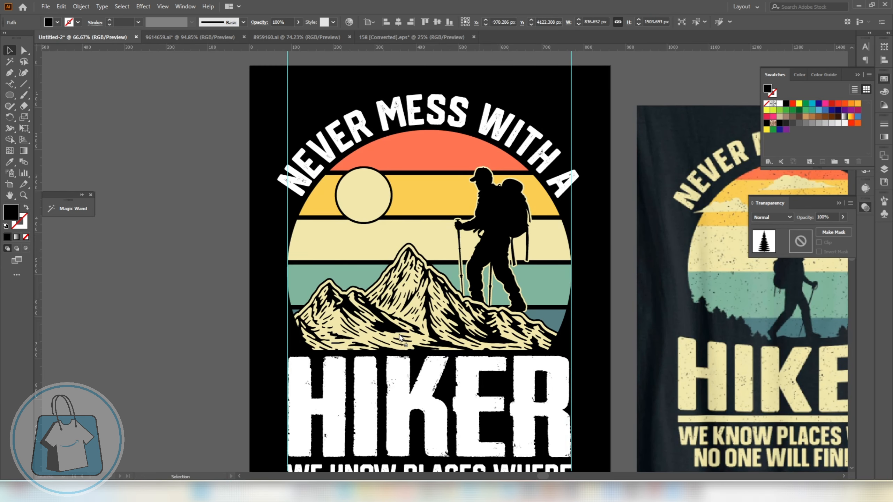
left_click_drag(401, 338, 399, 241)
scroll(394, 206, "down", 3)
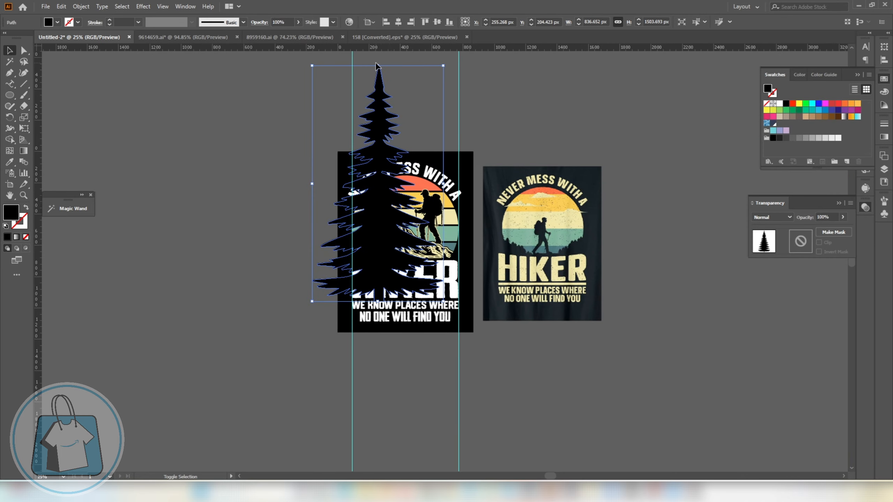
Step: Scale the pine to about 100 px wide and 179 px high and place it on the mountain's left slope
left_click_drag(379, 65, 378, 270)
scroll(381, 273, "up", 3)
left_click_drag(379, 335, 325, 197)
scroll(324, 196, "up", 2)
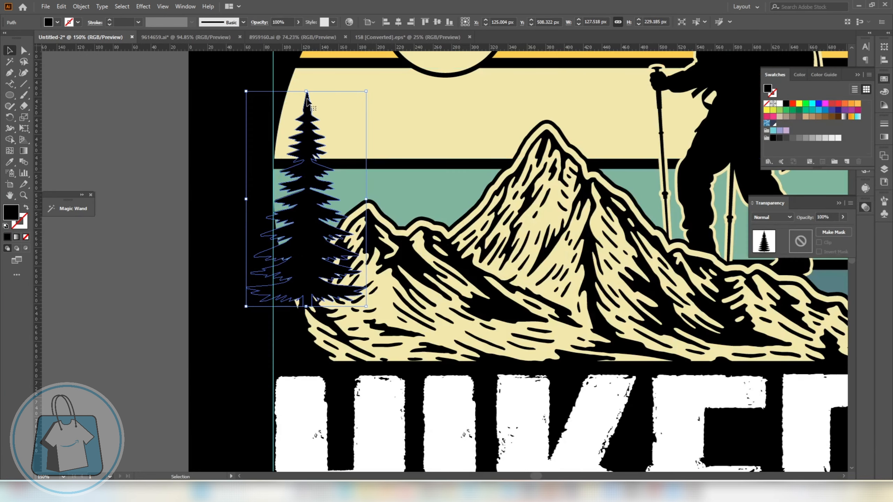
left_click_drag(307, 91, 306, 138)
key("shift+Up")
key("shift+Up")
key("shift+Up")
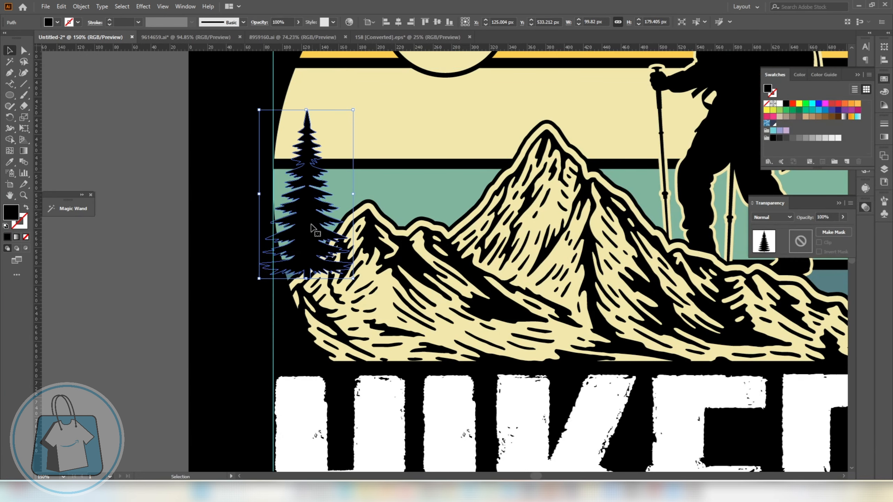
Step: Duplicate the pine to form three staggered trees on the mountain's left side and two on its right slope
left_click_drag(311, 229, 412, 240)
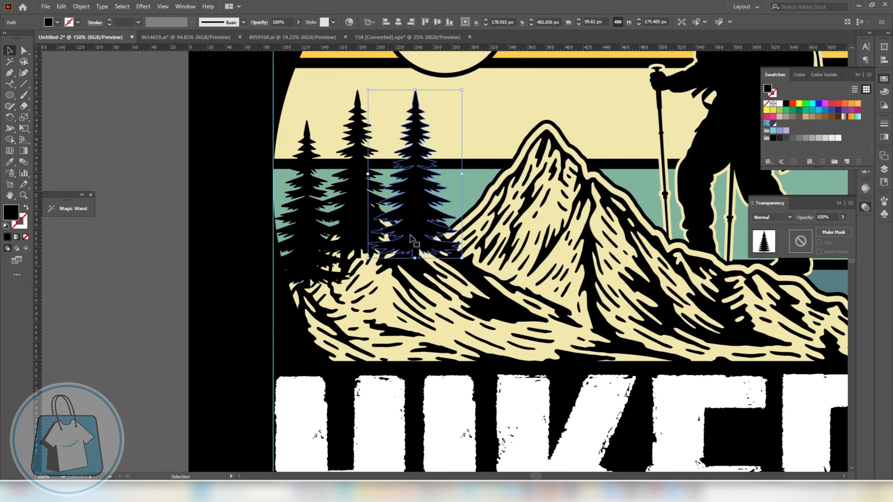
scroll(311, 298, "down", 2)
scroll(355, 264, "up", 1)
left_click_drag(356, 263, 299, 274)
scroll(357, 279, "down", 1)
scroll(563, 309, "up", 2)
Step: Select all five pines and group them
left_click(555, 308, "shift")
scroll(555, 307, "down", 2)
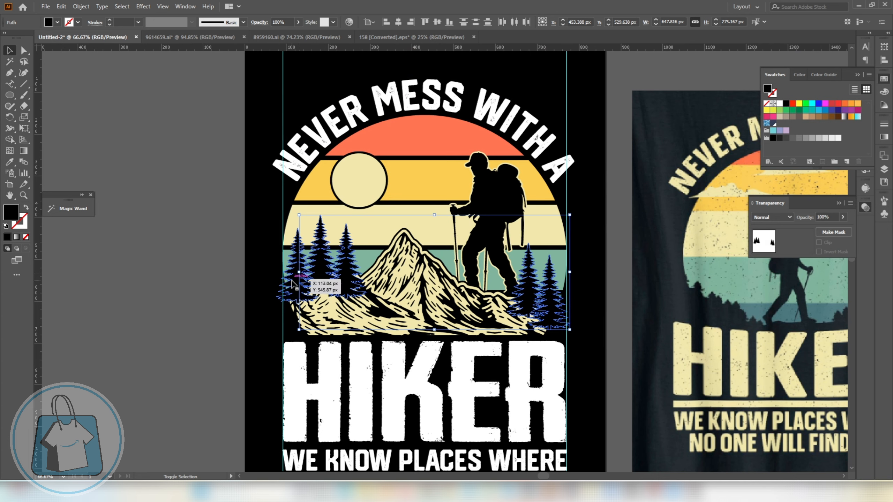
left_click(292, 283, "shift")
key("ctrl+g")
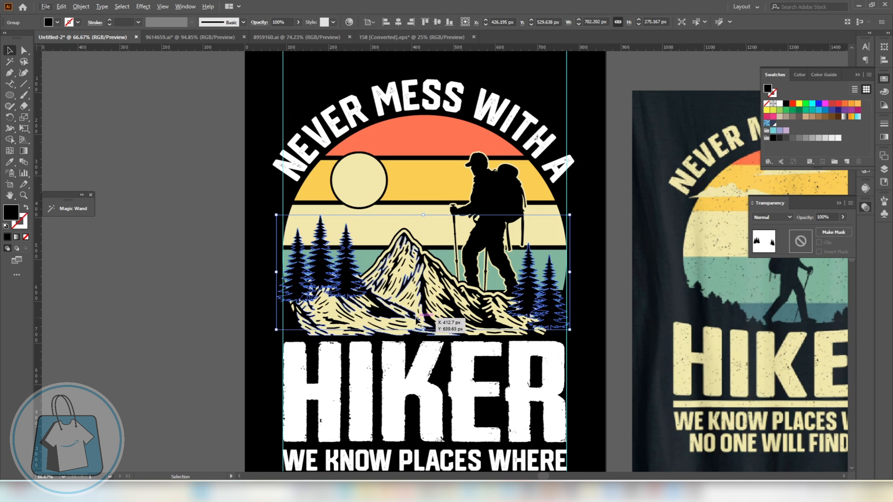
Step: Cut the pine group and paste it in place into the sunset group's opacity mask, then return to the artwork
key("Delete")
left_click(417, 246)
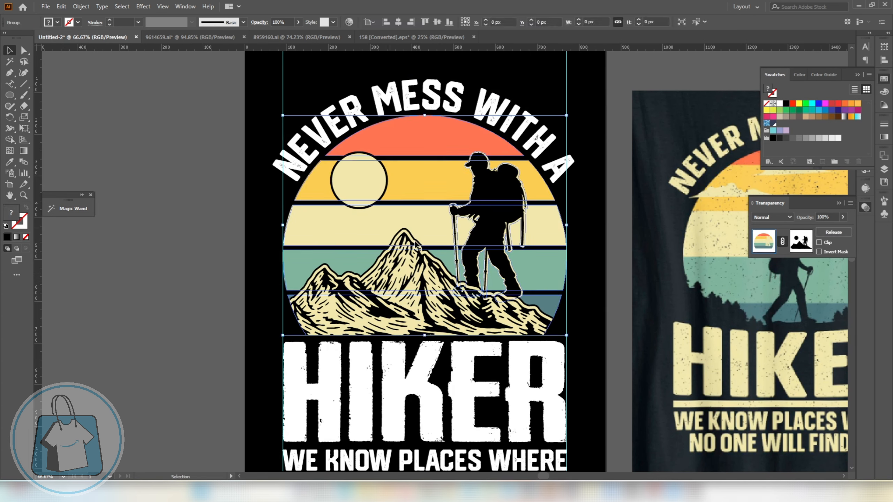
left_click(807, 245)
key("ctrl+f")
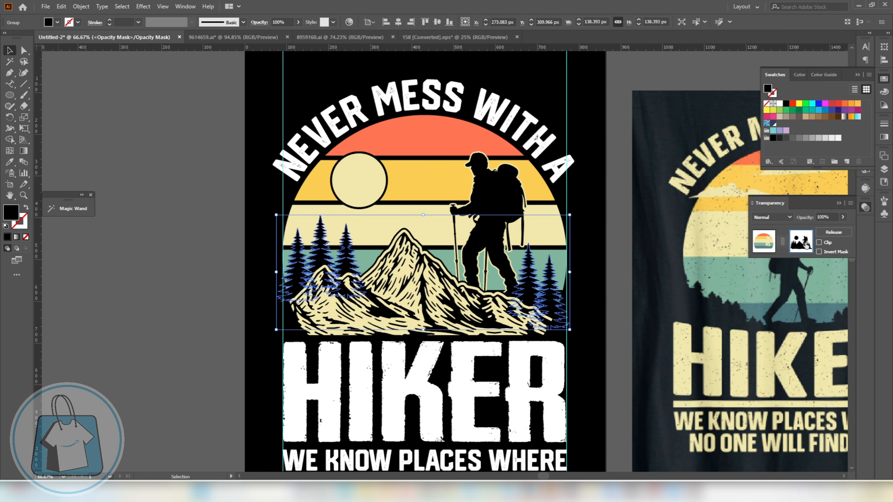
left_click(765, 248)
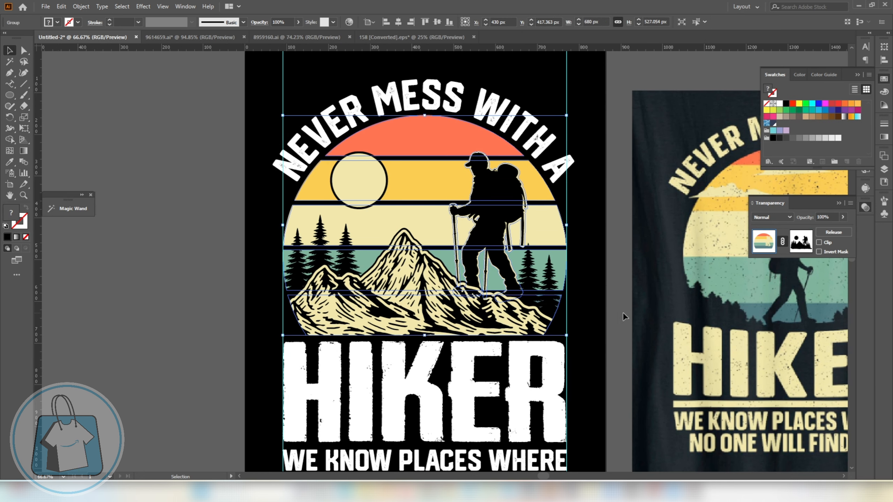
left_click(598, 323)
scroll(376, 315, "down", 2)
scroll(422, 334, "up", 1)
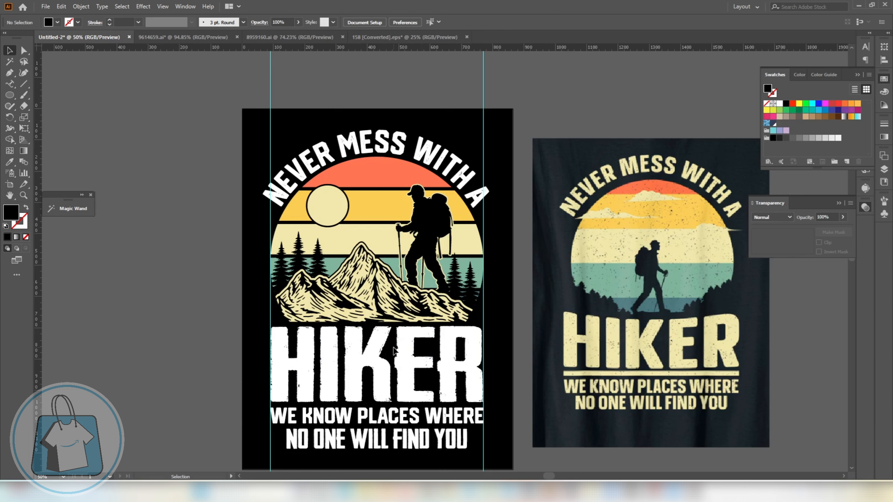
Step: Recolor "NEVER MESS WITH A" and "WE KNOW PLACES WHERE" with the yellow sampled from the sun's second band
left_click(401, 358)
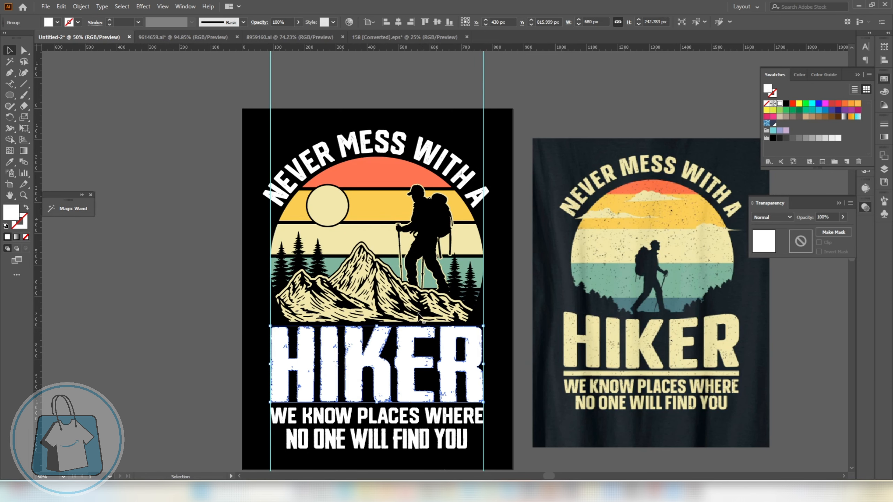
left_click(453, 168)
scroll(398, 190, "up", 1)
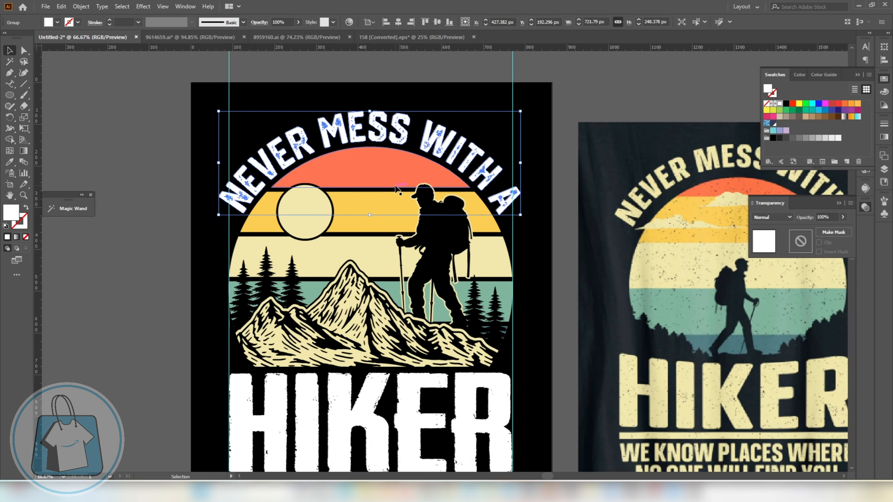
scroll(398, 281, "down", 2)
scroll(397, 343, "up", 1)
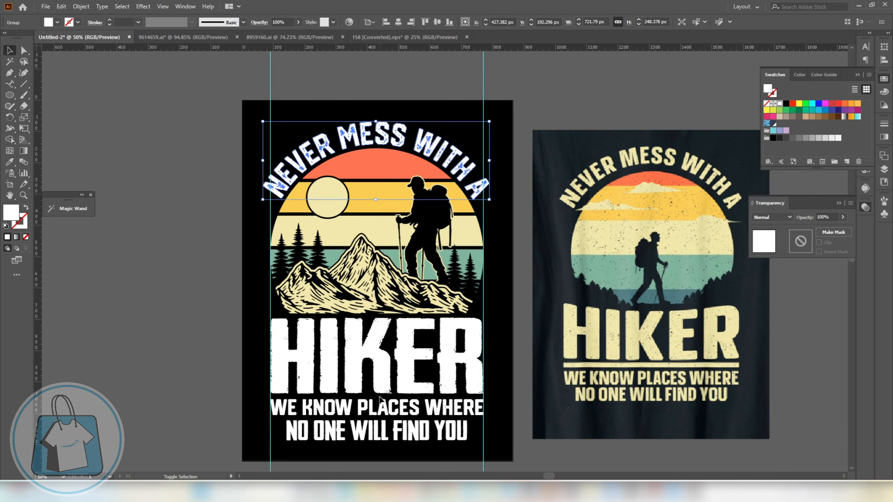
left_click(384, 412, "shift")
left_click(376, 211)
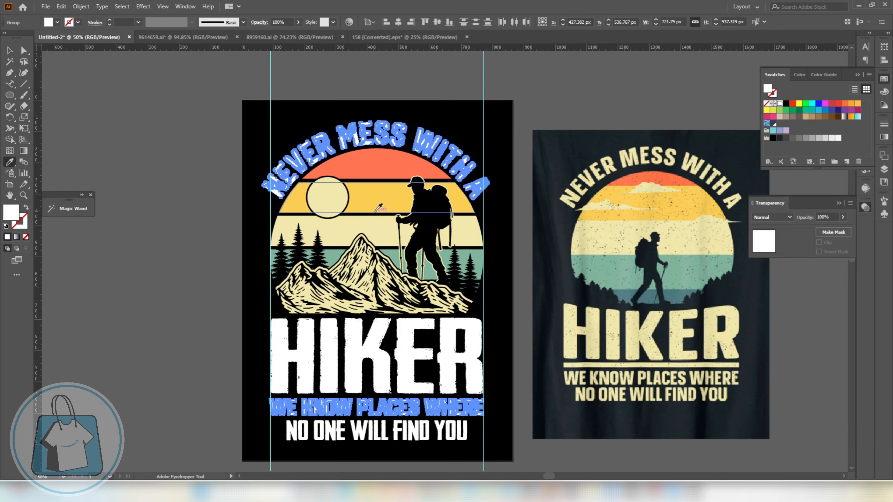
left_click(10, 50)
left_click(164, 248)
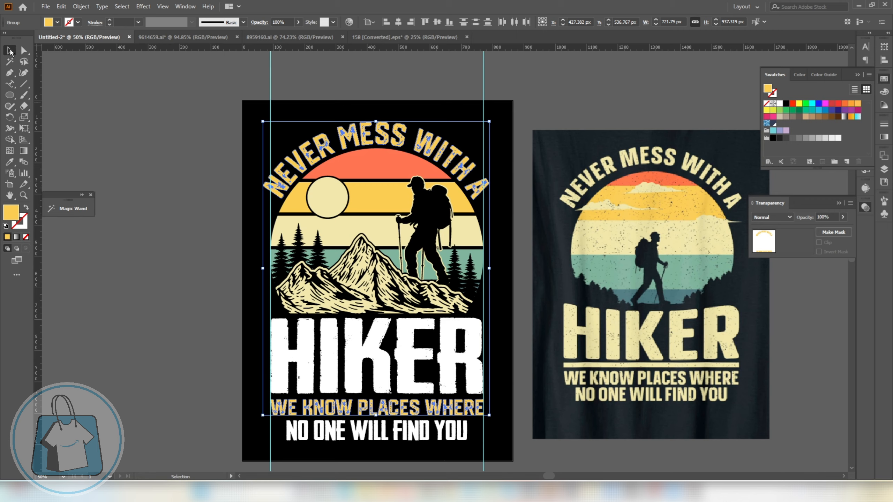
Step: Recolor the word "HIKER" with the coral sampled from the sun's top band
left_click(366, 346)
scroll(365, 343, "up", 1)
key("i")
left_click(391, 110)
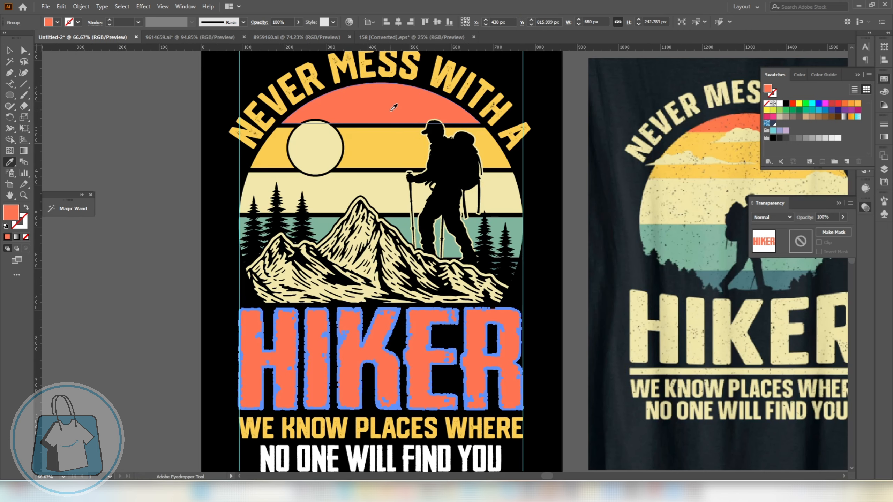
left_click(10, 50)
left_click(190, 223)
scroll(424, 275, "down", 1)
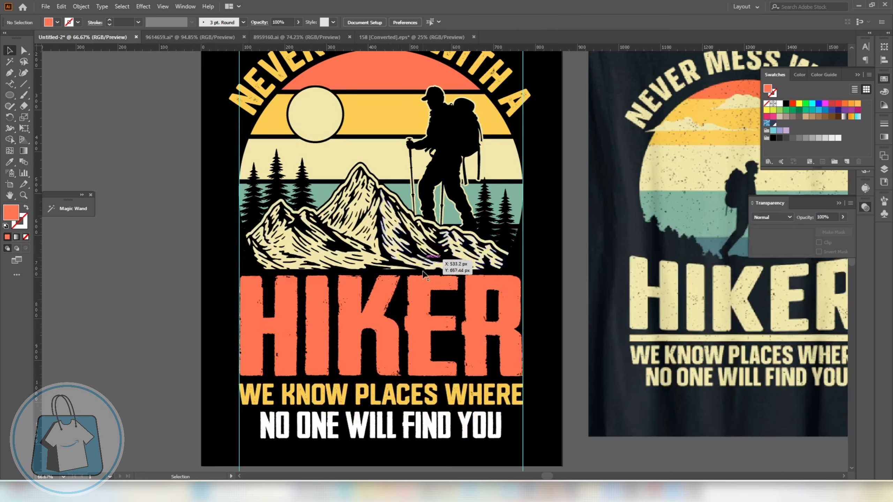
Step: Recolor "NO ONE WILL FIND YOU" with the green sampled from the sun's fourth band
left_click(395, 437)
key("i")
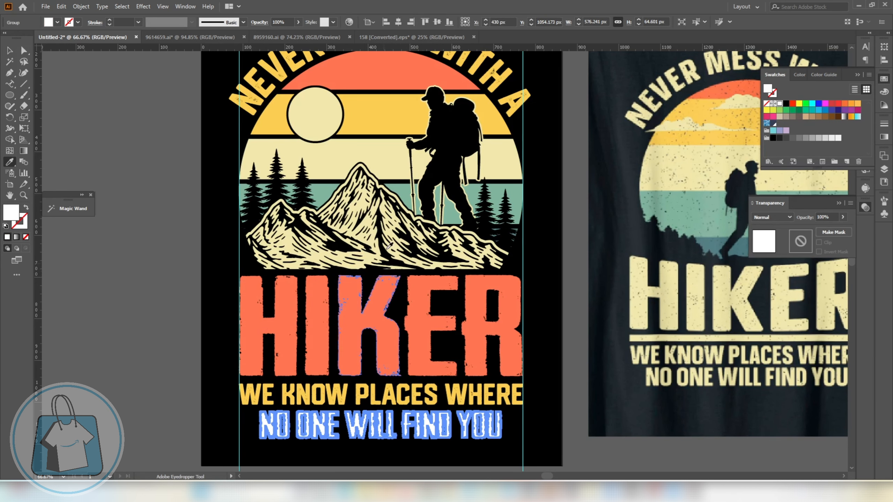
left_click(408, 190)
left_click(16, 48)
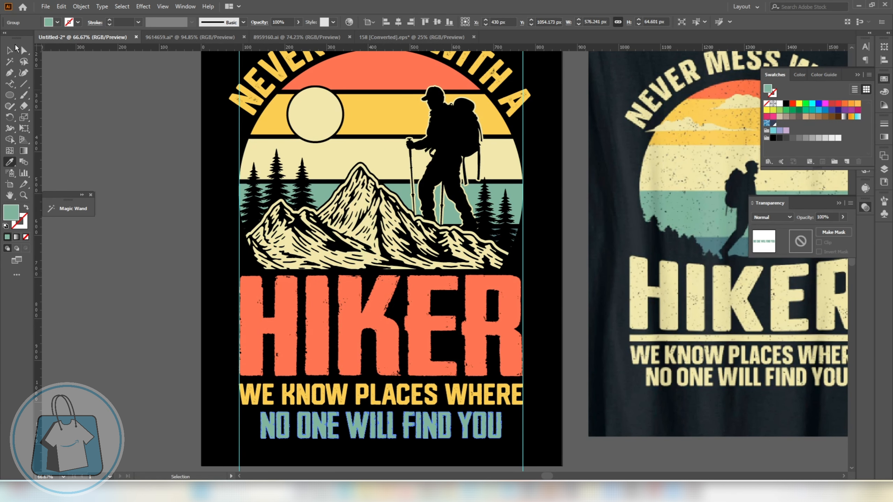
left_click(108, 173)
scroll(482, 374, "down", 1)
Step: Widen the line "NO ONE WILL FIND YOU" to about 596 px, keeping it centered
left_click(456, 403)
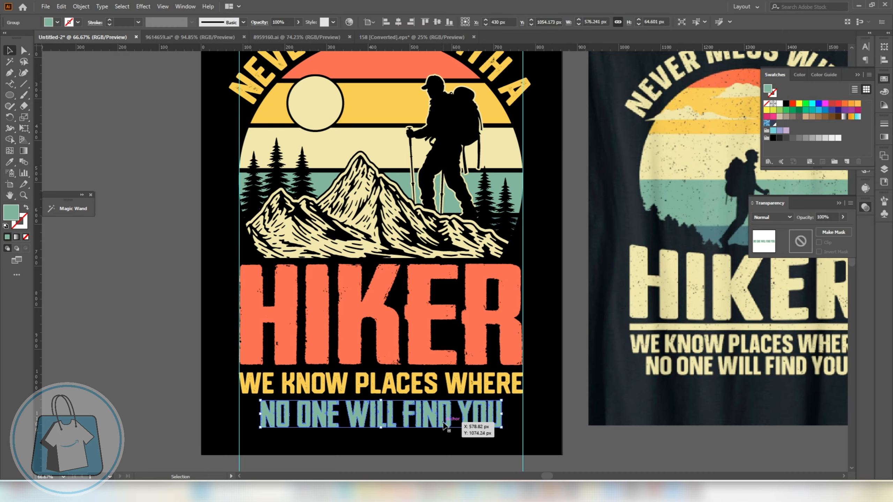
scroll(453, 421, "up", 1)
left_click_drag(532, 409, 537, 409)
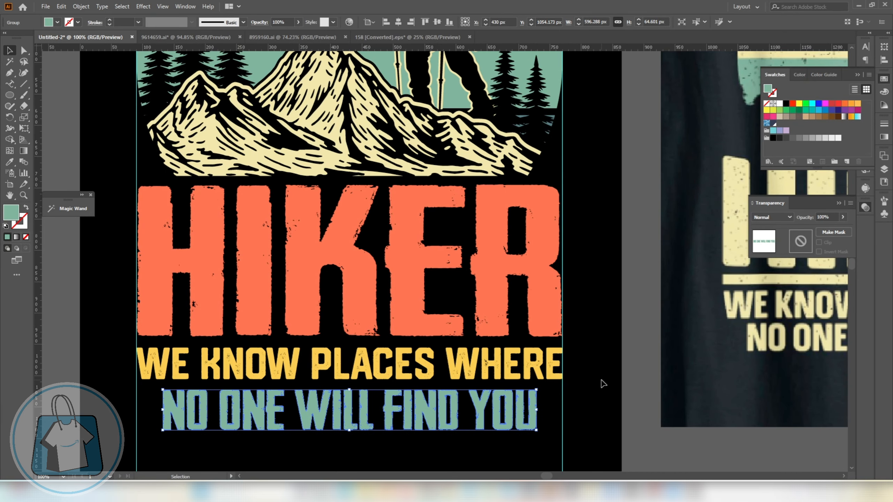
scroll(524, 379, "down", 3)
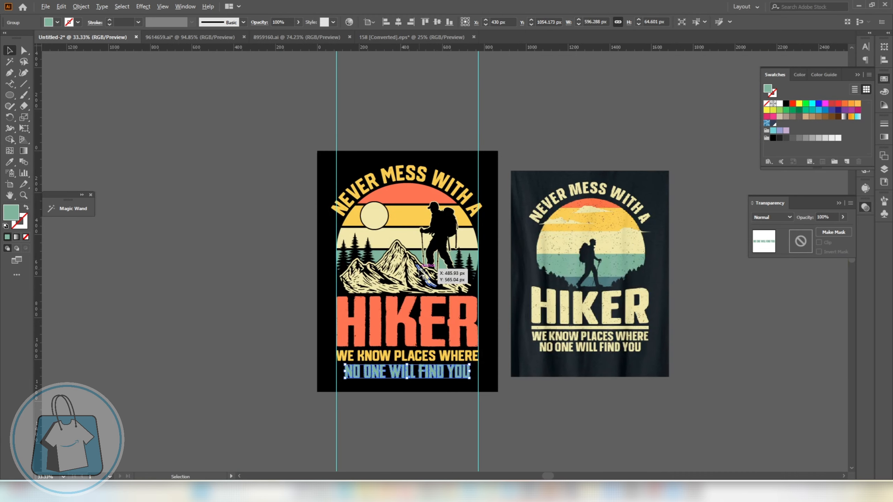